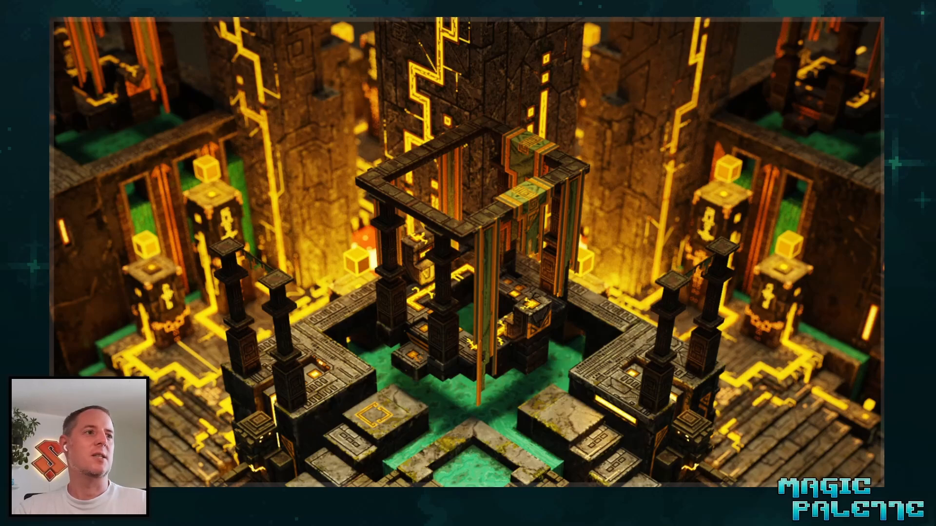
Open the shader folder inside the MagicaVoxel-0.99.7.1-win64 program folder and look over its subfolders and text files.
{"action": "key", "text": "alt+Tab"}
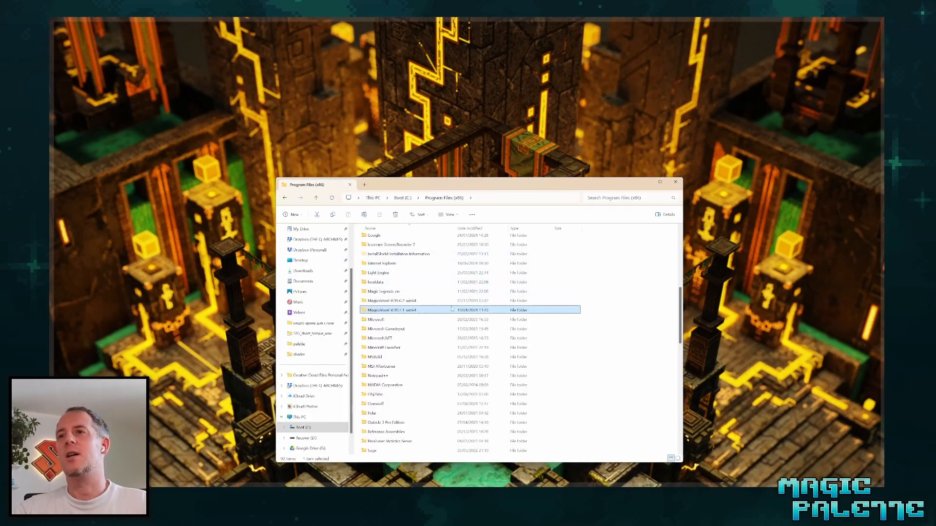
{"action": "double_click", "coordinate": [389, 313]}
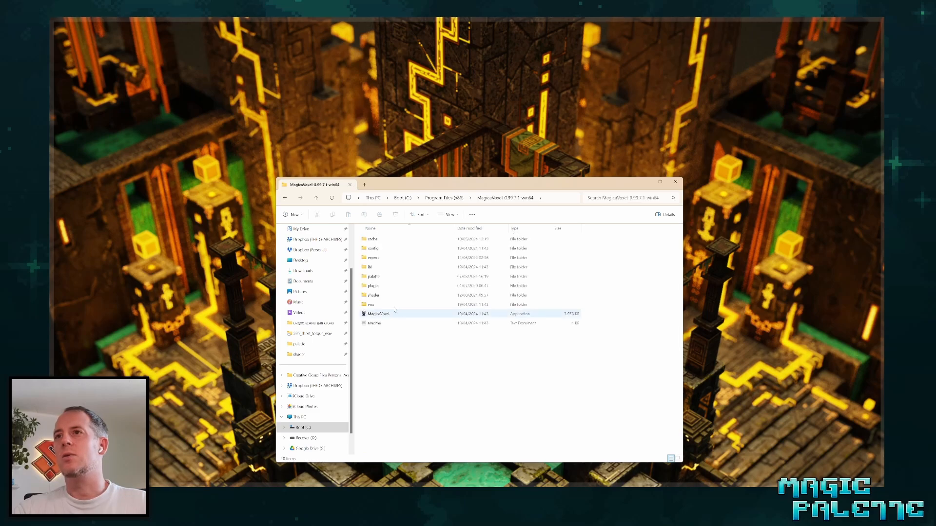
{"action": "left_click_drag", "start_coordinate": [507, 187], "coordinate": [496, 145]}
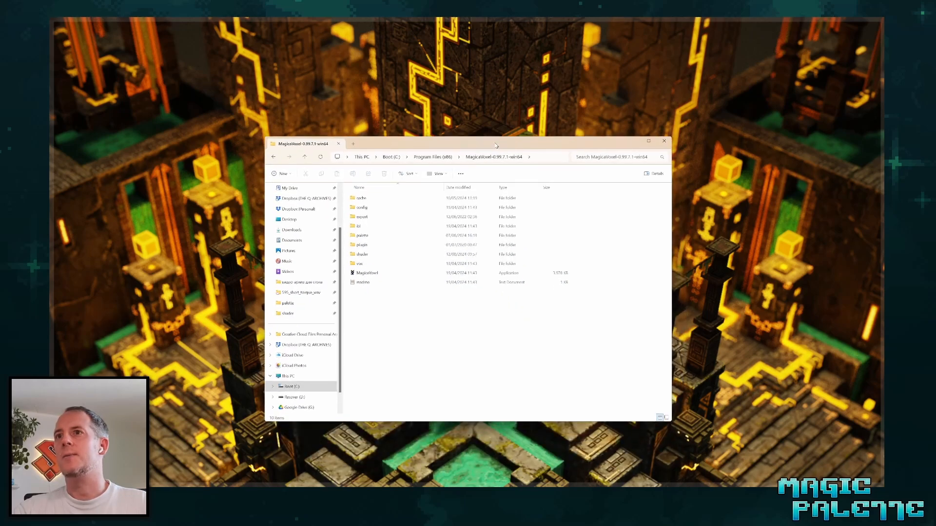
{"action": "left_click", "coordinate": [366, 255]}
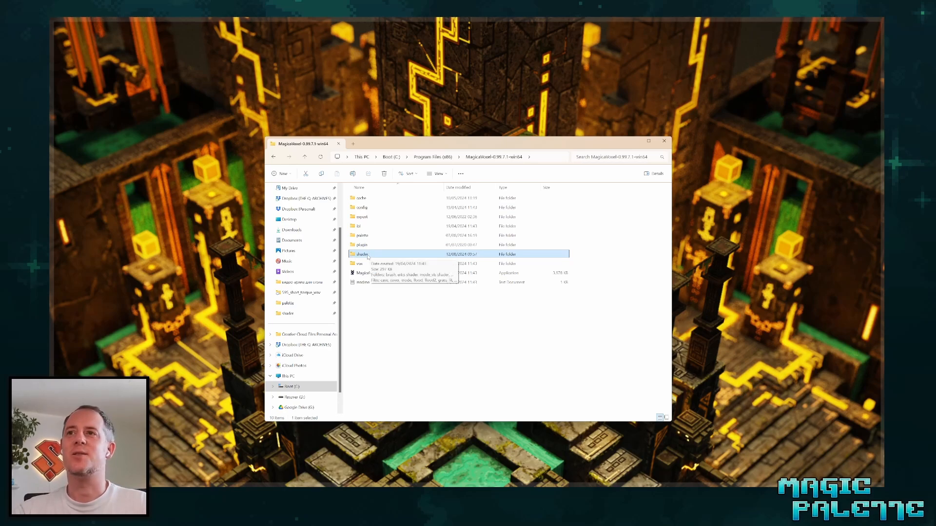
{"action": "double_click", "coordinate": [361, 256]}
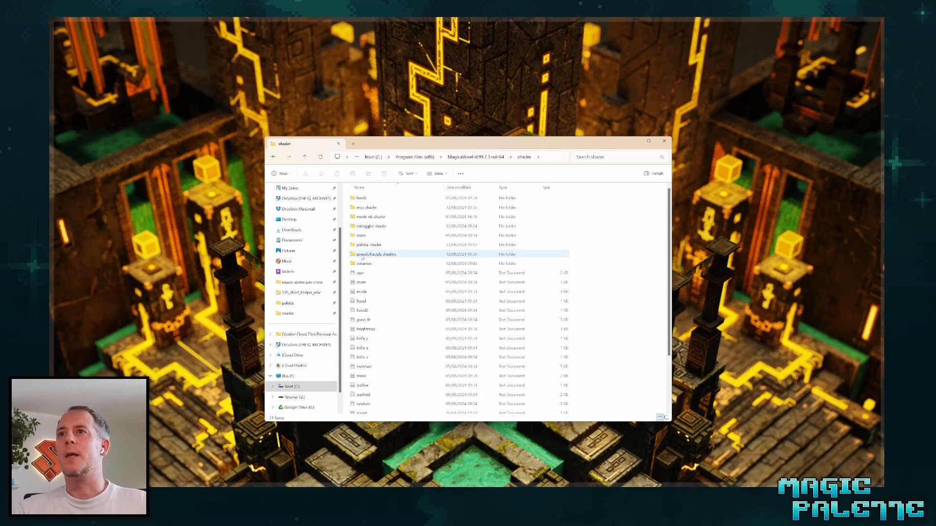
{"action": "scroll", "coordinate": [523, 251], "scroll_direction": "down", "scroll_amount": 1}
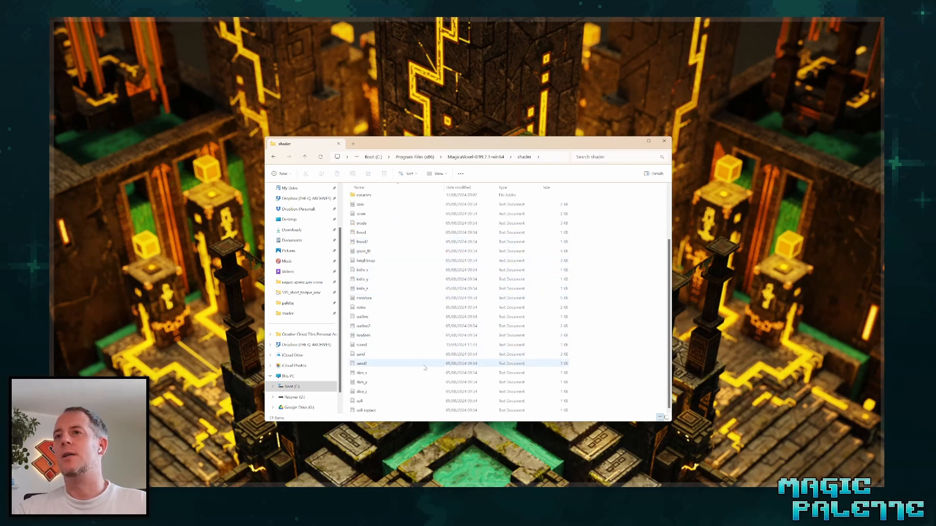
{"action": "scroll", "coordinate": [425, 361], "scroll_direction": "up", "scroll_amount": 2}
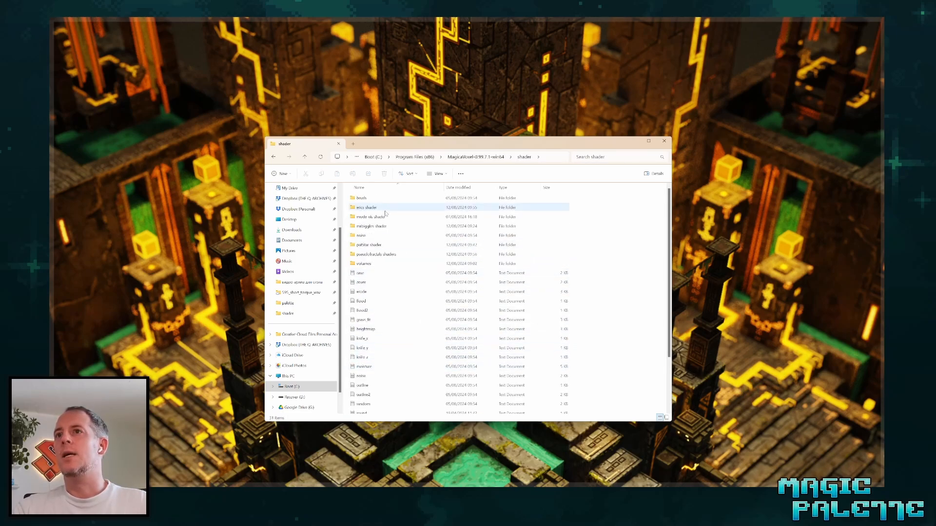
Open the erode shader's text file and examine its argument header and code functions.
{"action": "double_click", "coordinate": [365, 294]}
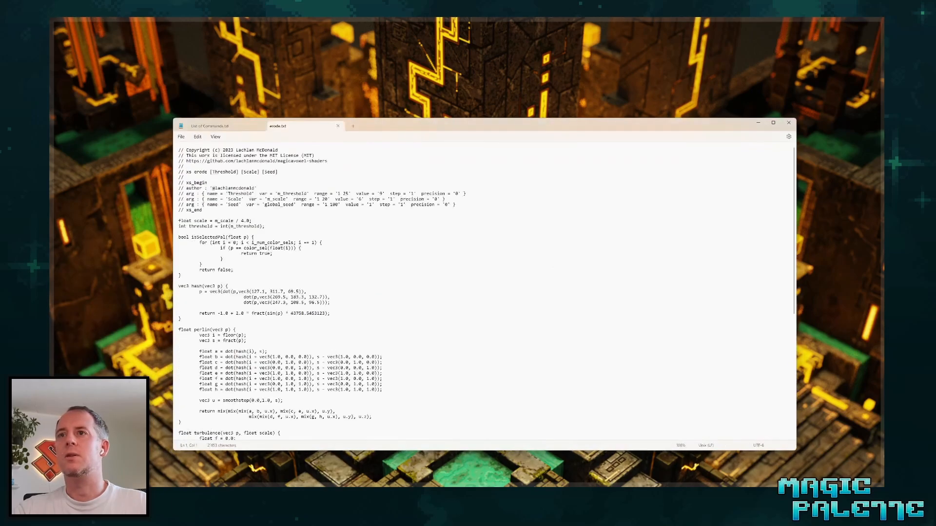
{"action": "left_click_drag", "start_coordinate": [424, 128], "coordinate": [412, 98]}
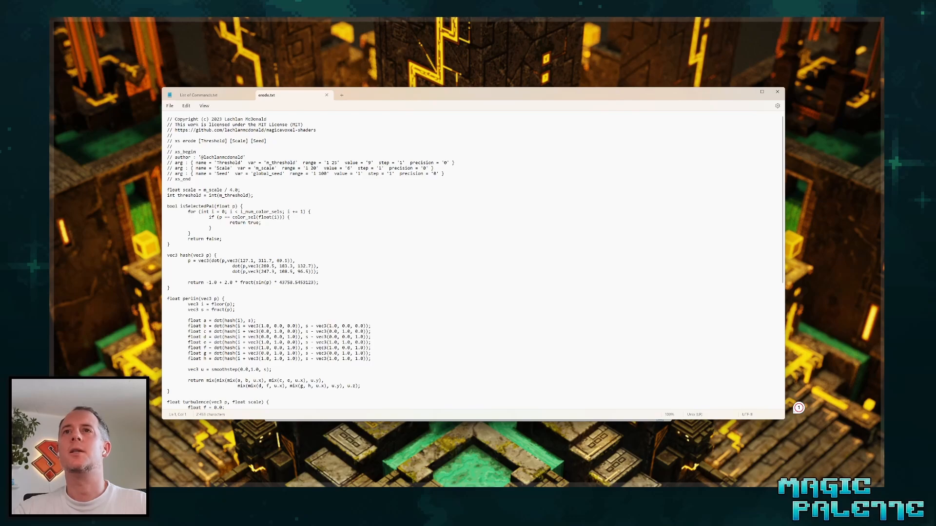
{"action": "scroll", "coordinate": [473, 260], "scroll_direction": "down", "scroll_amount": 6}
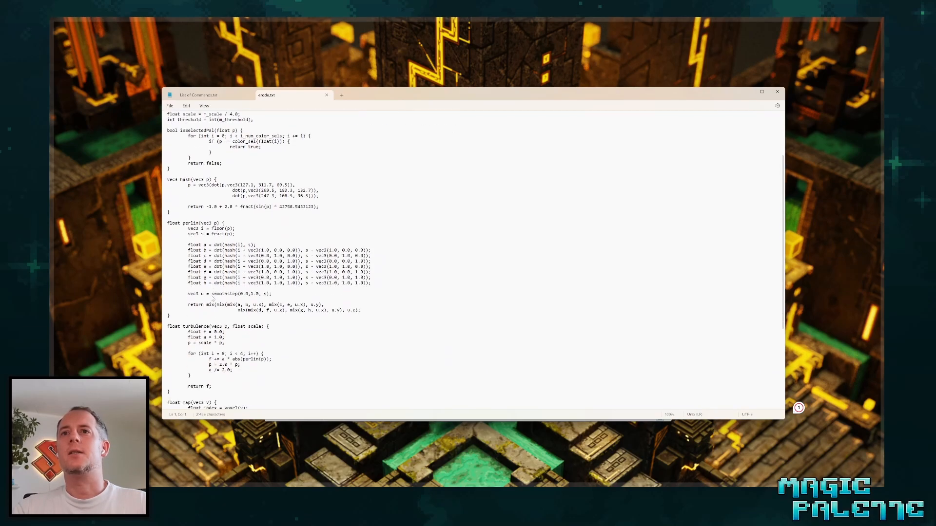
{"action": "left_click_drag", "start_coordinate": [164, 209], "coordinate": [171, 135]}
{"action": "scroll", "coordinate": [440, 291], "scroll_direction": "up", "scroll_amount": 13}
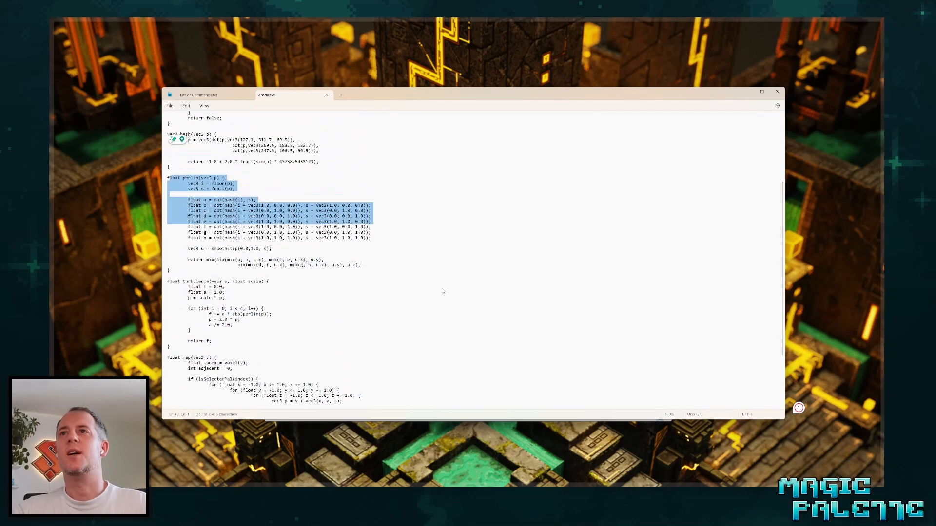
{"action": "left_click", "coordinate": [440, 284]}
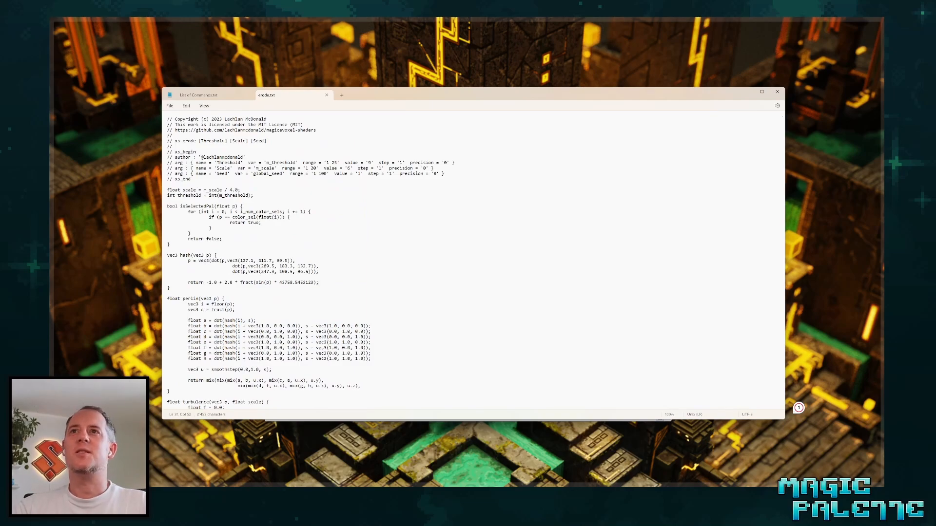
Close the erode and List of Commands text files and return to the shader folder.
{"action": "left_click", "coordinate": [327, 96]}
{"action": "left_click_drag", "start_coordinate": [411, 95], "coordinate": [406, 248]}
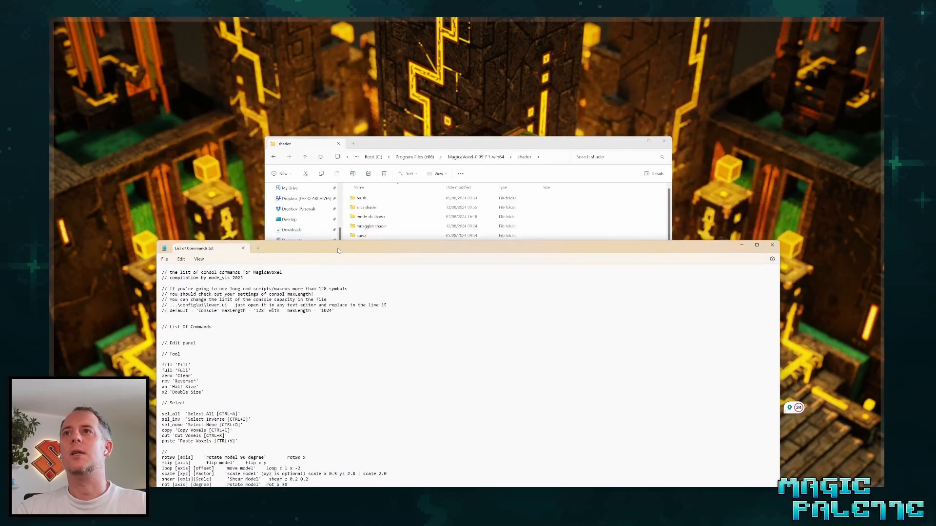
{"action": "left_click", "coordinate": [406, 148]}
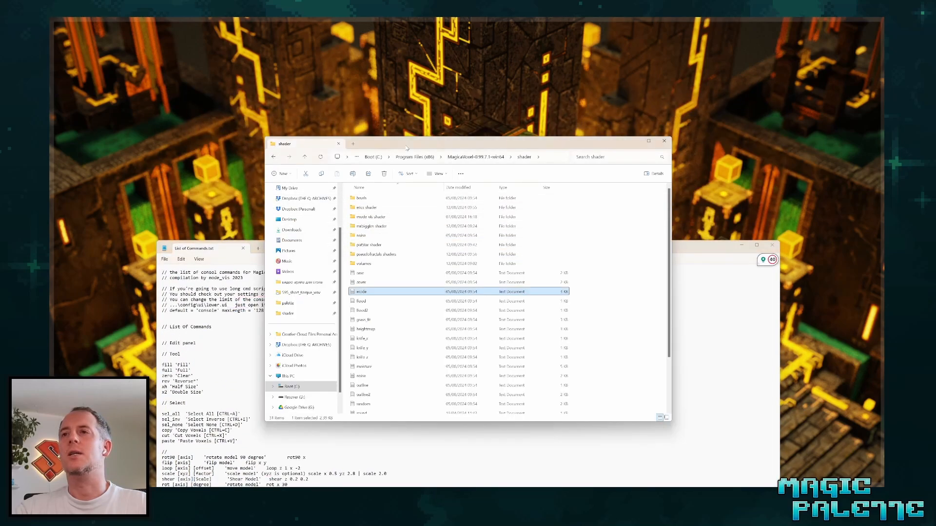
{"action": "left_click", "coordinate": [772, 245]}
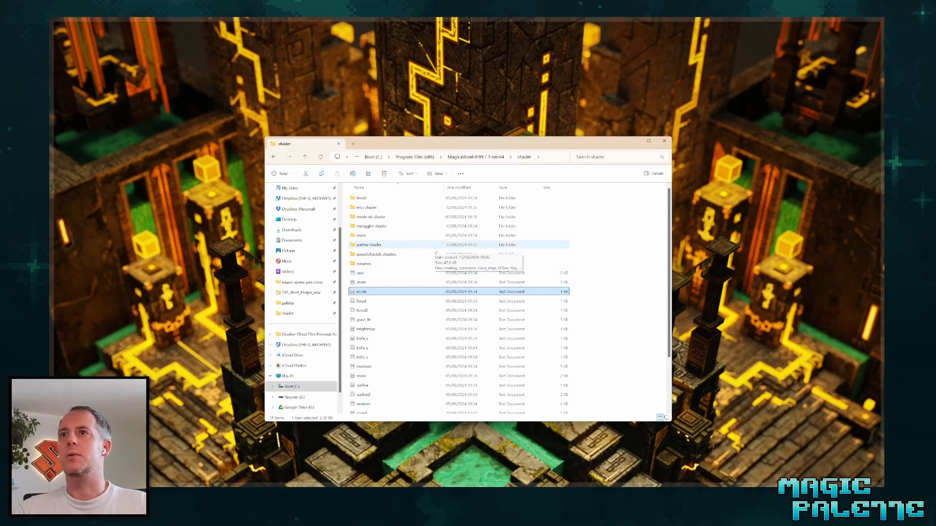
Look into the second custom shader subfolder and return to the main shader folder.
{"action": "double_click", "coordinate": [366, 207]}
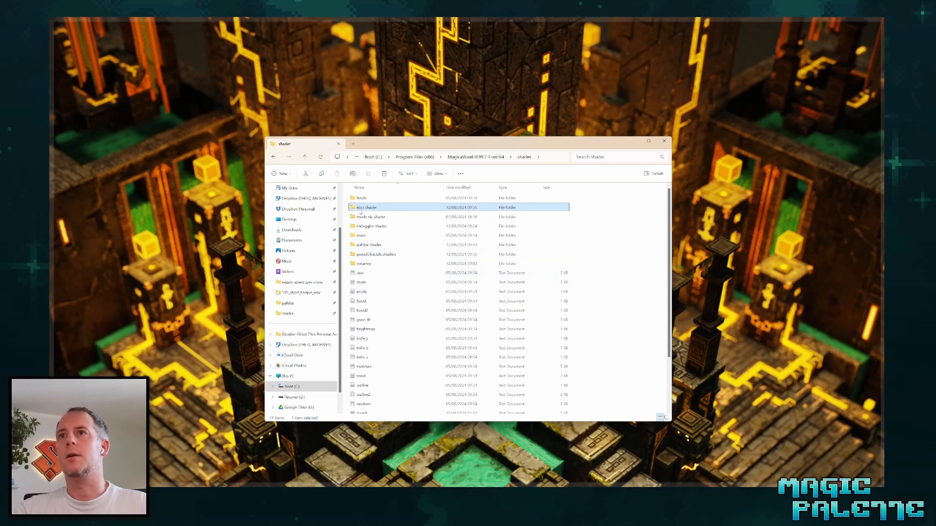
{"action": "left_click", "coordinate": [274, 157]}
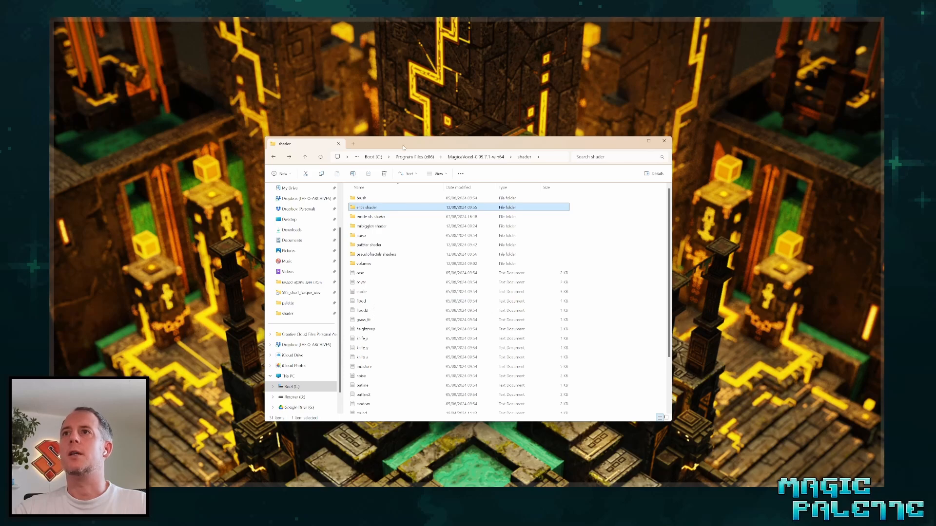
{"action": "left_click_drag", "start_coordinate": [403, 148], "coordinate": [381, 133]}
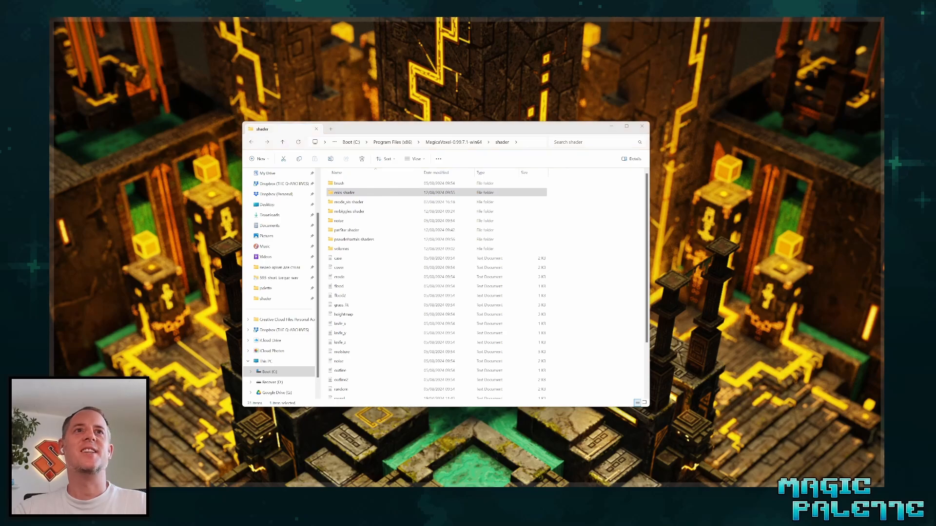
Switch to the browser and view the magicavoxel-shaders GitHub repository's file list and README.
{"action": "left_click_drag", "start_coordinate": [50, 64], "coordinate": [584, 48]}
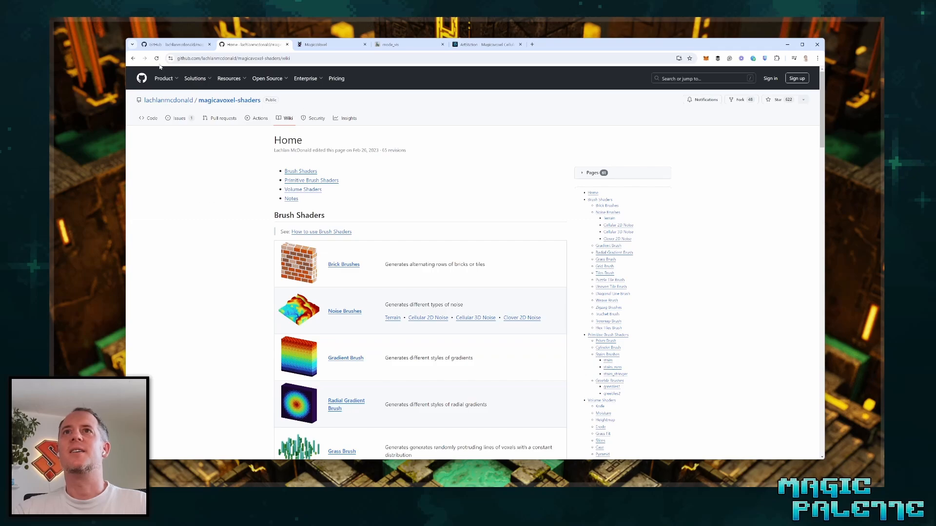
{"action": "left_click", "coordinate": [175, 45]}
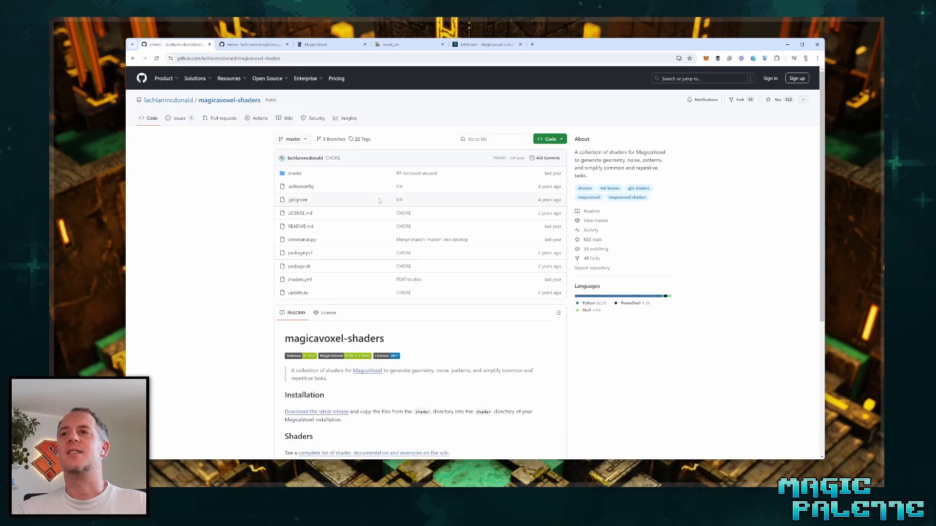
{"action": "scroll", "coordinate": [409, 256], "scroll_direction": "down", "scroll_amount": 2}
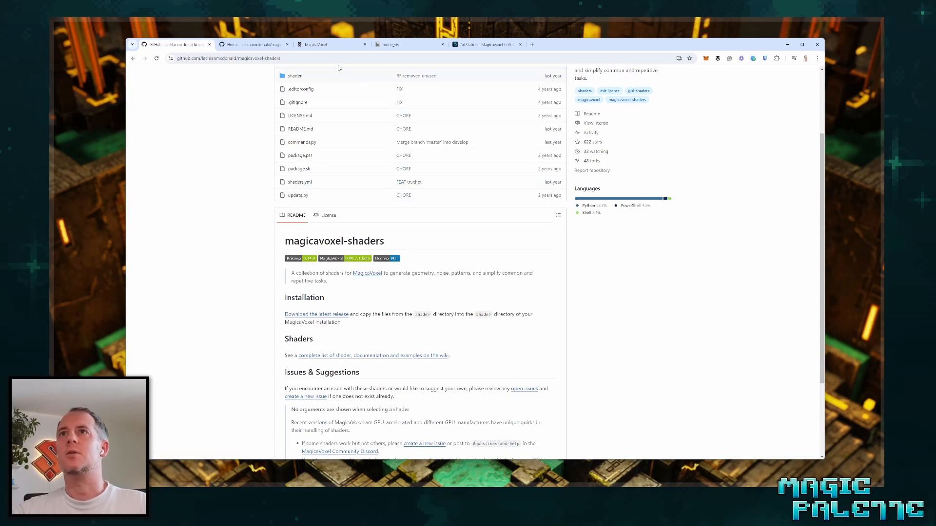
View the Projects/Voxel Shaders section on the MagicaVoxel website's Resources page.
{"action": "left_click", "coordinate": [325, 46]}
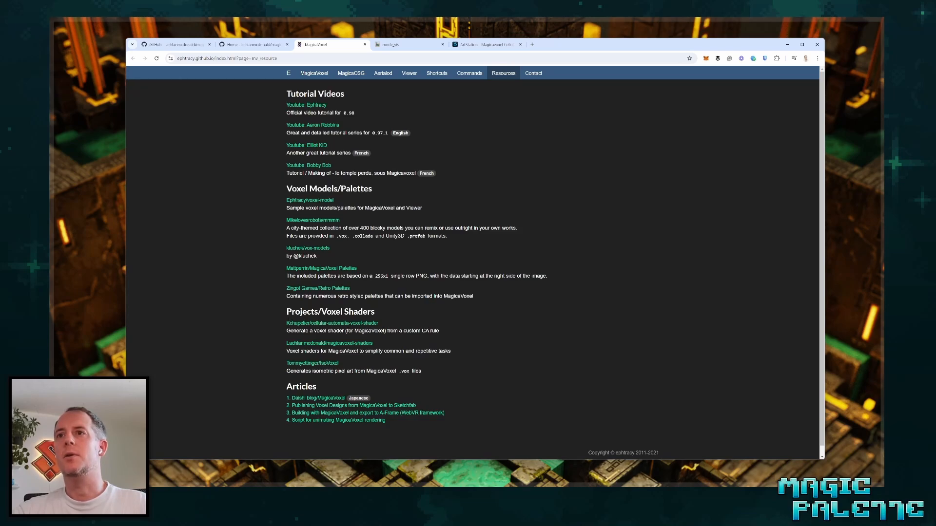
{"action": "left_click_drag", "start_coordinate": [287, 312], "coordinate": [444, 373]}
{"action": "left_click", "coordinate": [453, 342]}
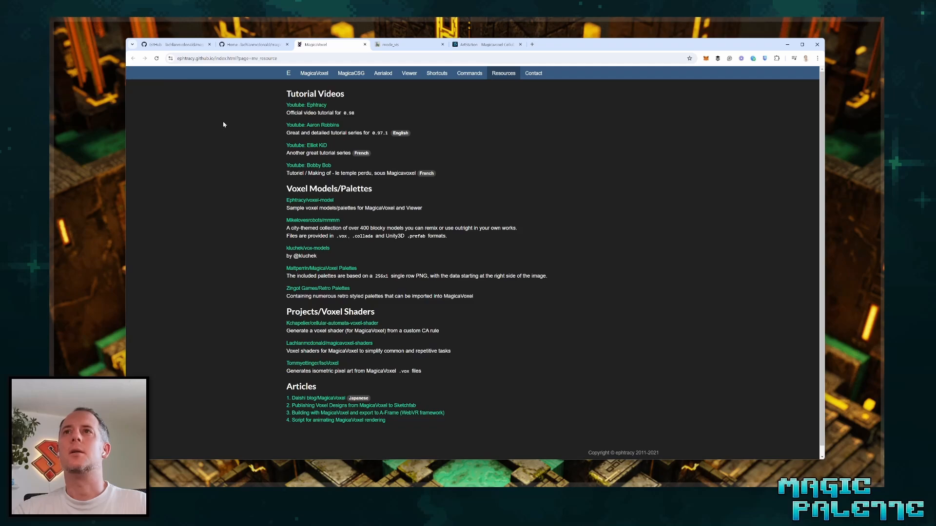
Return to the magicavoxel-shaders repository and bring up its code download options, including Download ZIP.
{"action": "left_click", "coordinate": [175, 44]}
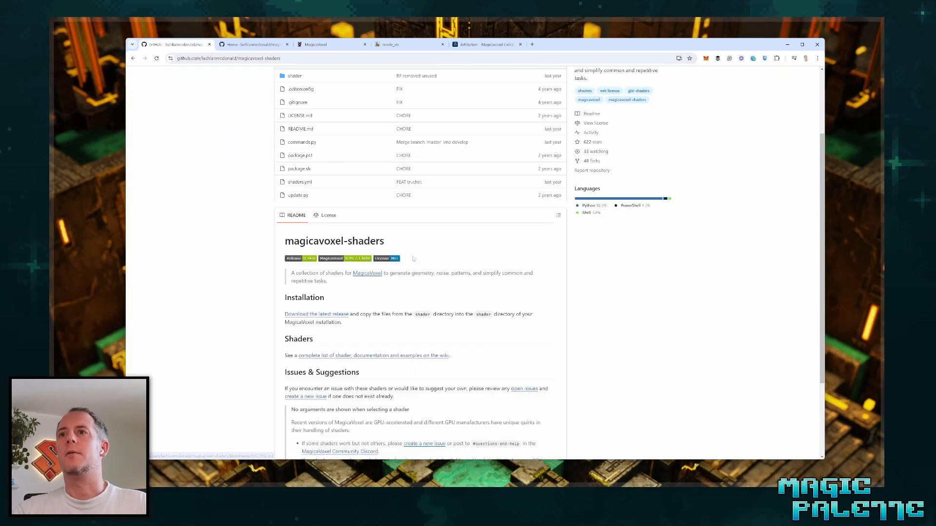
{"action": "scroll", "coordinate": [426, 256], "scroll_direction": "up", "scroll_amount": 4}
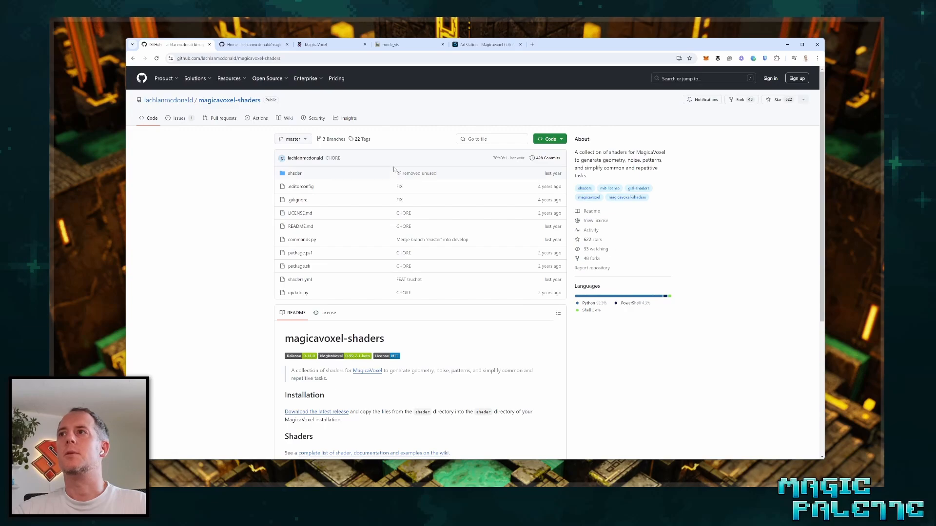
{"action": "scroll", "coordinate": [487, 127], "scroll_direction": "down", "scroll_amount": 2}
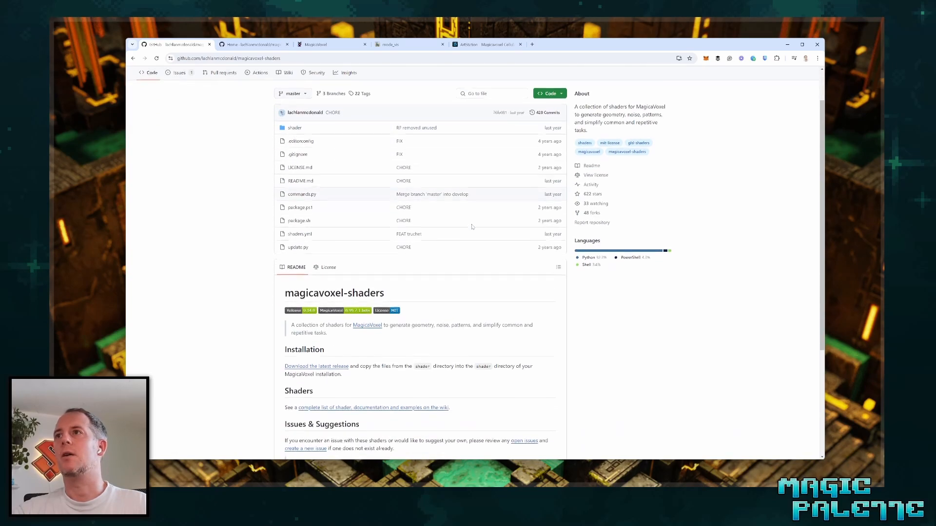
{"action": "left_click", "coordinate": [558, 75]}
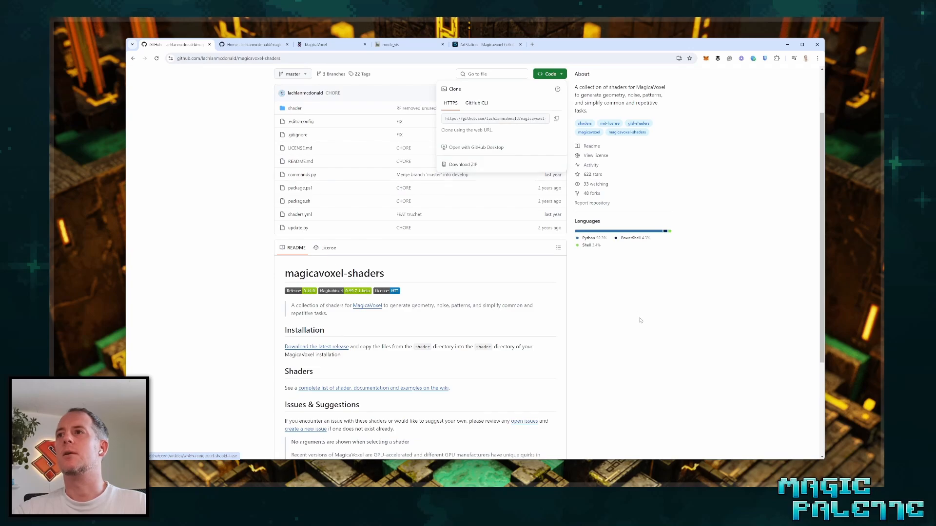
{"action": "left_click", "coordinate": [463, 164]}
Read the repository README's Installation, Shaders, and Issues & Suggestions sections.
{"action": "scroll", "coordinate": [349, 240], "scroll_direction": "down", "scroll_amount": 3}
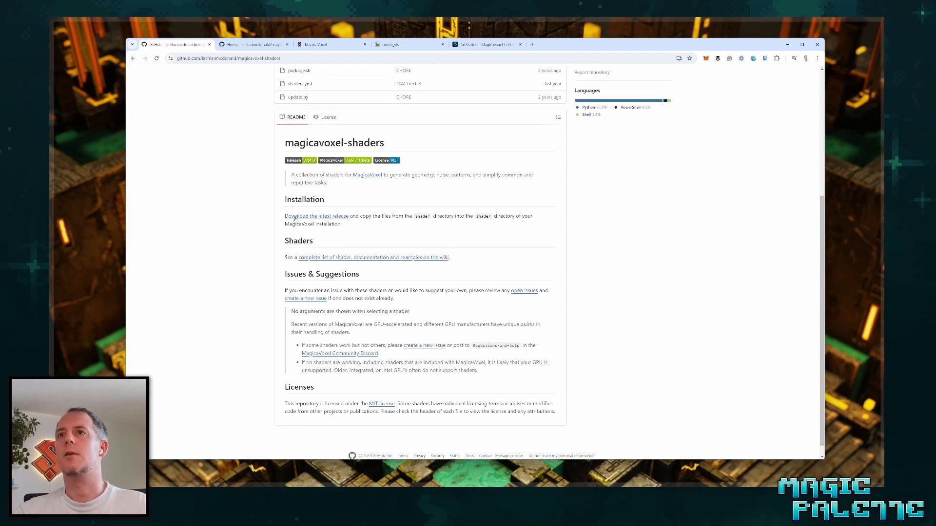
{"action": "scroll", "coordinate": [350, 241], "scroll_direction": "down", "scroll_amount": 1}
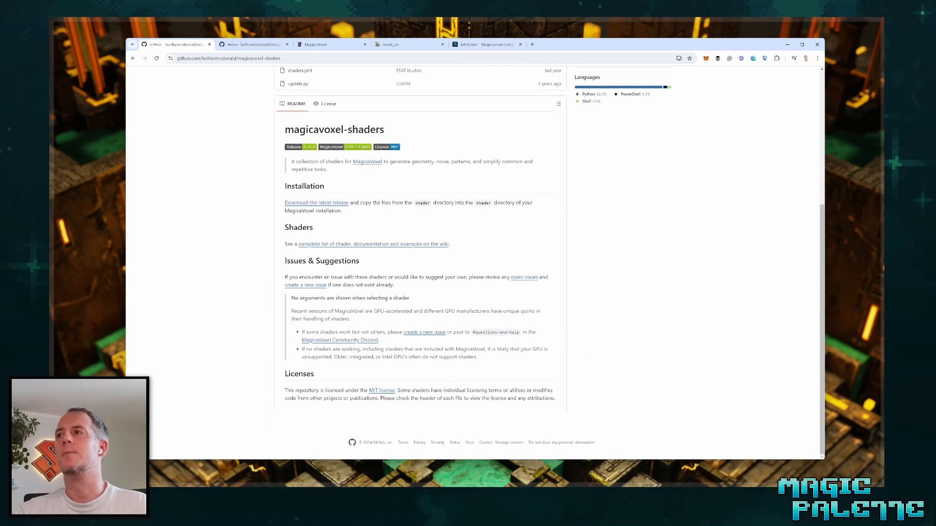
{"action": "scroll", "coordinate": [350, 241], "scroll_direction": "up", "scroll_amount": 5}
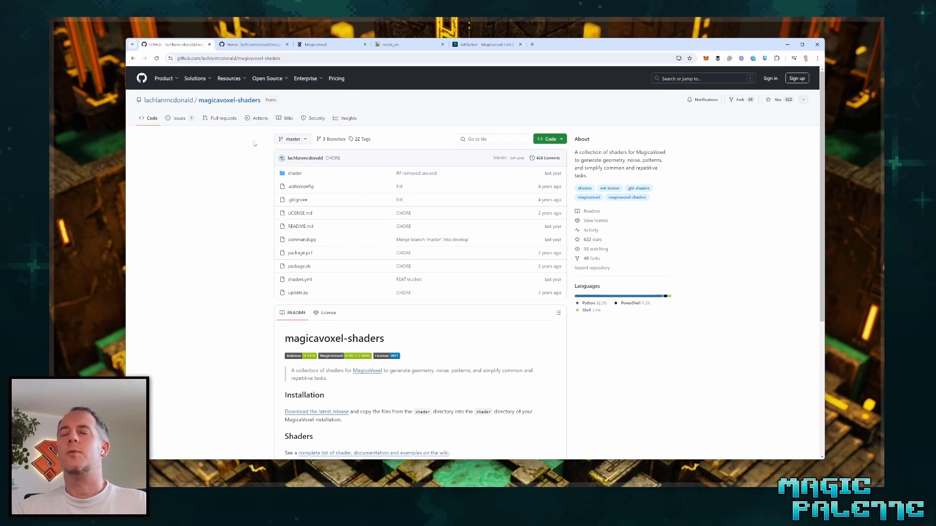
Open the magicavoxel-shaders repository's wiki and look over its Brush Shaders, Primitive Brush Shaders and Volume Shaders lists.
{"action": "left_click", "coordinate": [286, 119]}
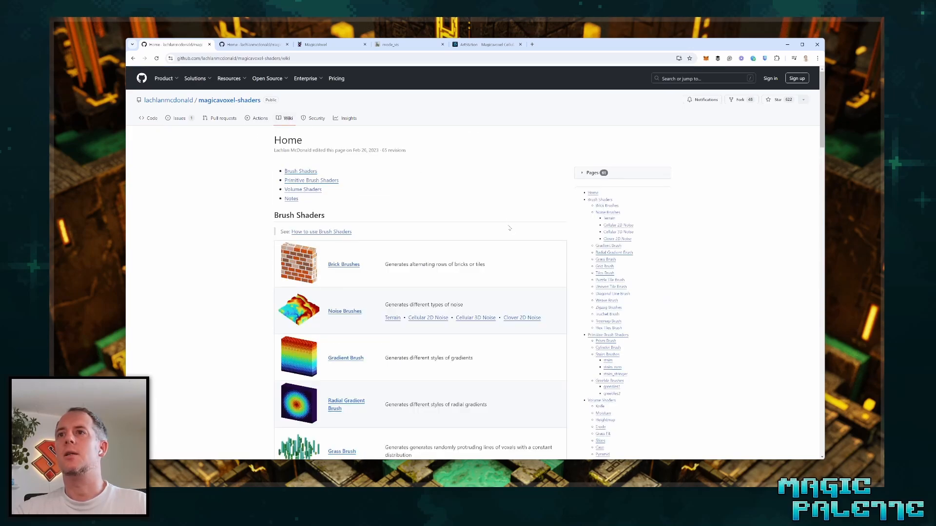
{"action": "scroll", "coordinate": [511, 222], "scroll_direction": "down", "scroll_amount": 2}
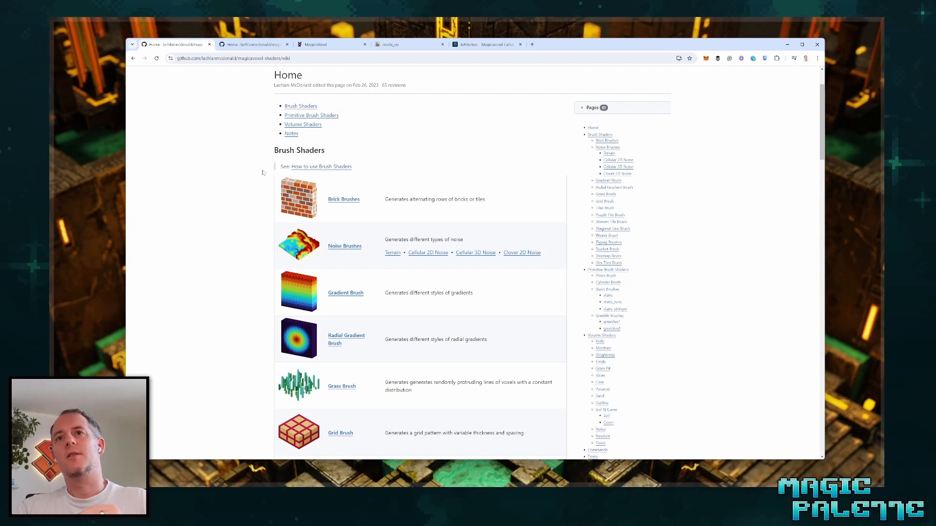
{"action": "scroll", "coordinate": [360, 208], "scroll_direction": "down", "scroll_amount": 3}
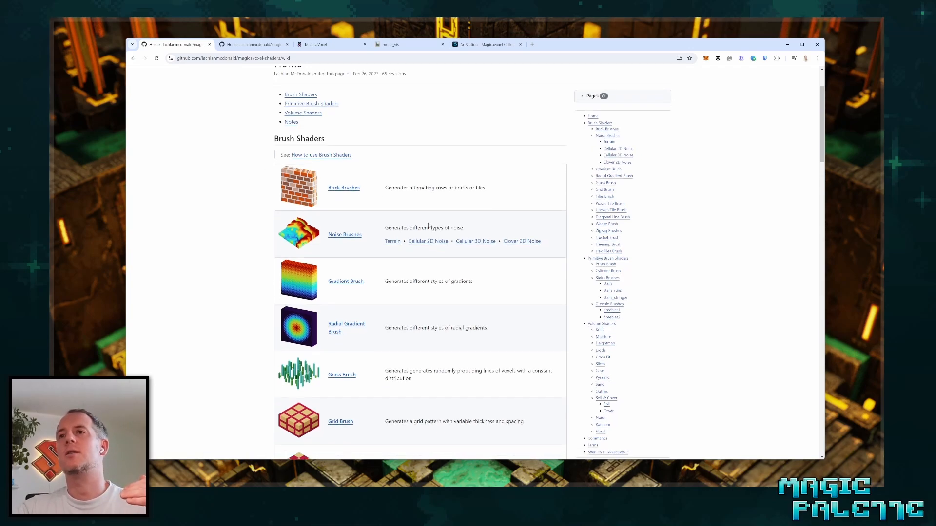
{"action": "scroll", "coordinate": [428, 225], "scroll_direction": "down", "scroll_amount": 10}
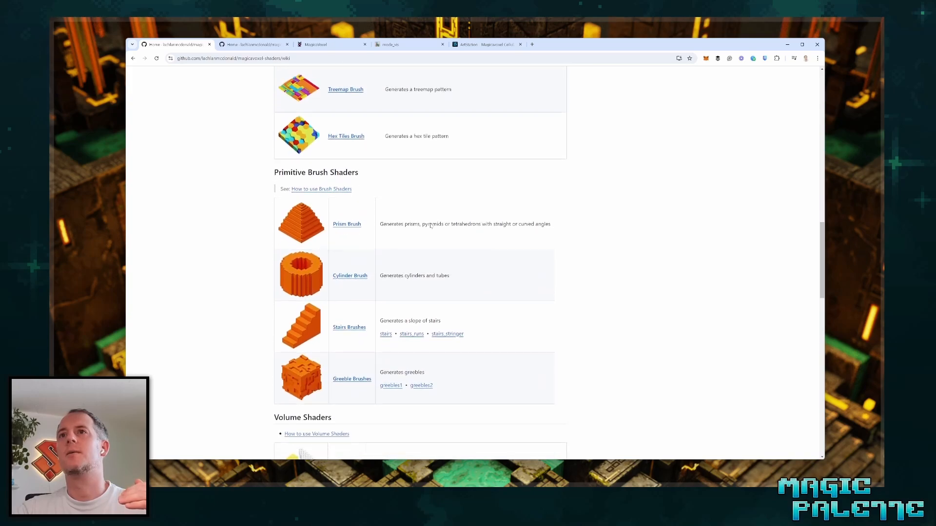
{"action": "scroll", "coordinate": [419, 263], "scroll_direction": "down", "scroll_amount": 5}
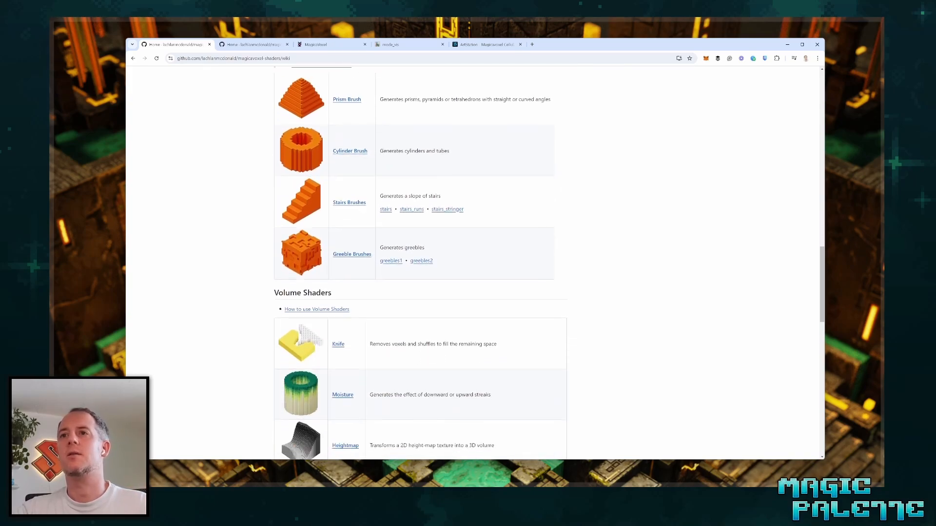
{"action": "scroll", "coordinate": [419, 263], "scroll_direction": "up", "scroll_amount": 20}
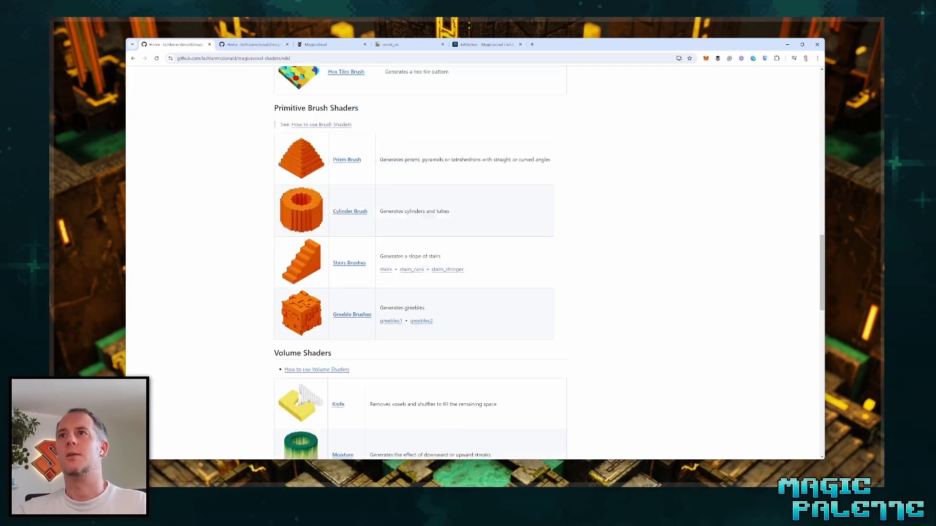
{"action": "scroll", "coordinate": [413, 285], "scroll_direction": "down", "scroll_amount": 1}
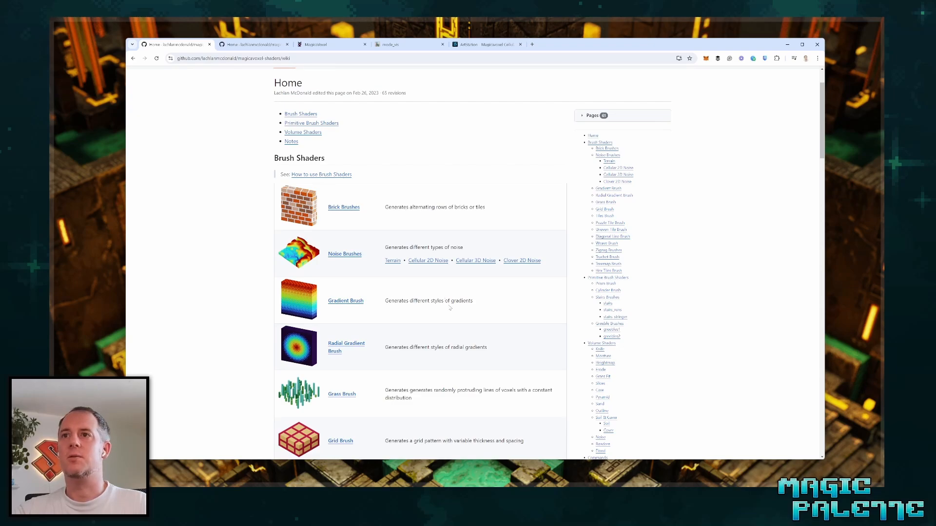
{"action": "scroll", "coordinate": [425, 319], "scroll_direction": "down", "scroll_amount": 3}
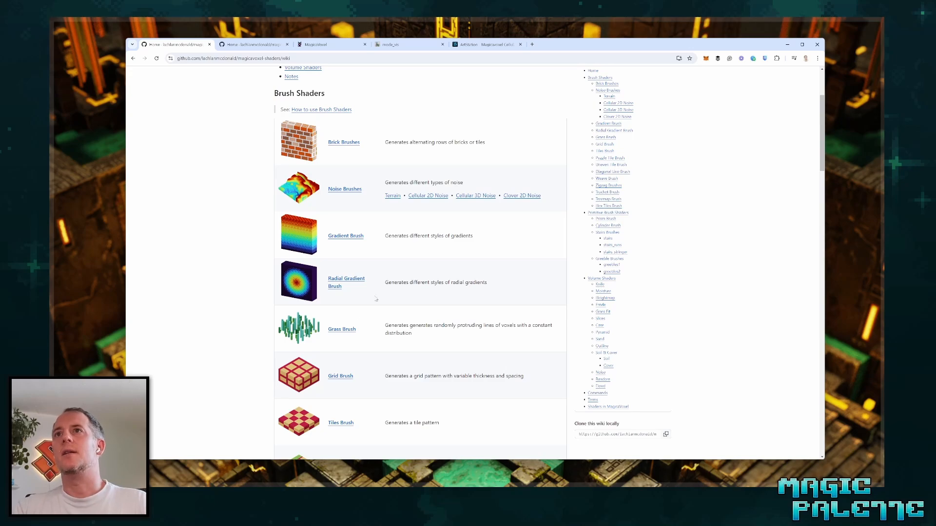
{"action": "scroll", "coordinate": [354, 316], "scroll_direction": "up", "scroll_amount": 3}
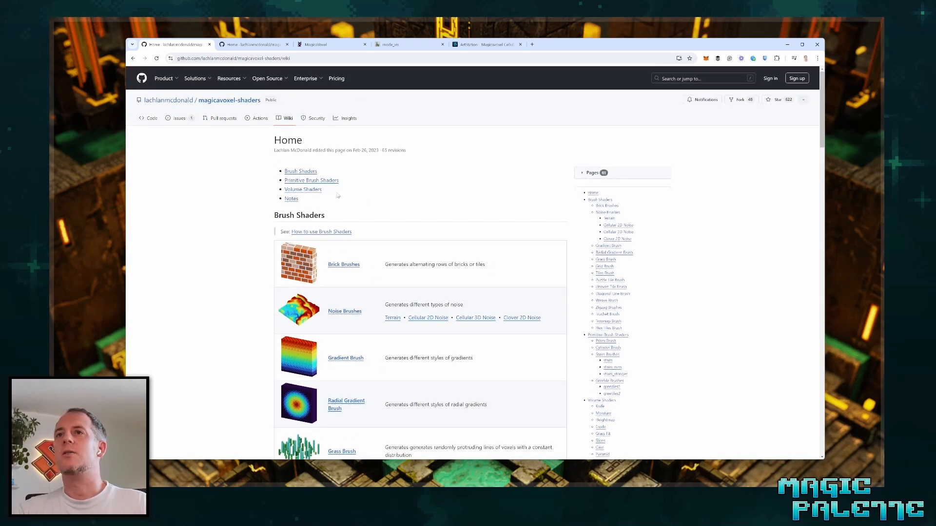
Jump to the wiki's Brush Shaders section and open the Grass Brush documentation page.
{"action": "left_click", "coordinate": [310, 172]}
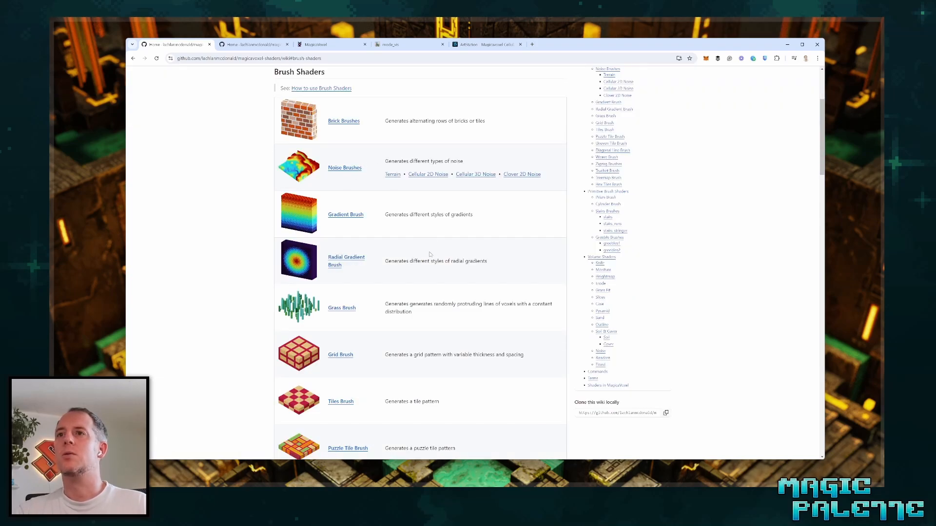
{"action": "scroll", "coordinate": [422, 257], "scroll_direction": "down", "scroll_amount": 2}
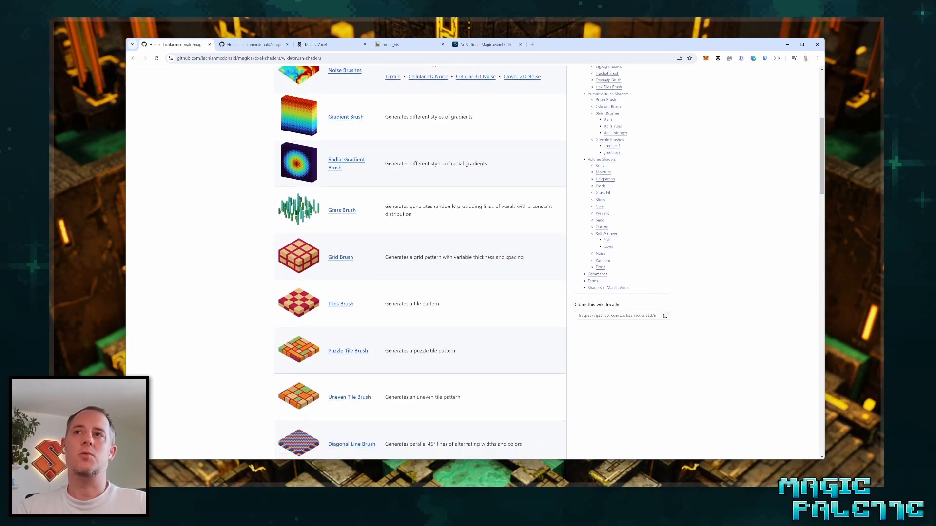
{"action": "left_click", "coordinate": [343, 211]}
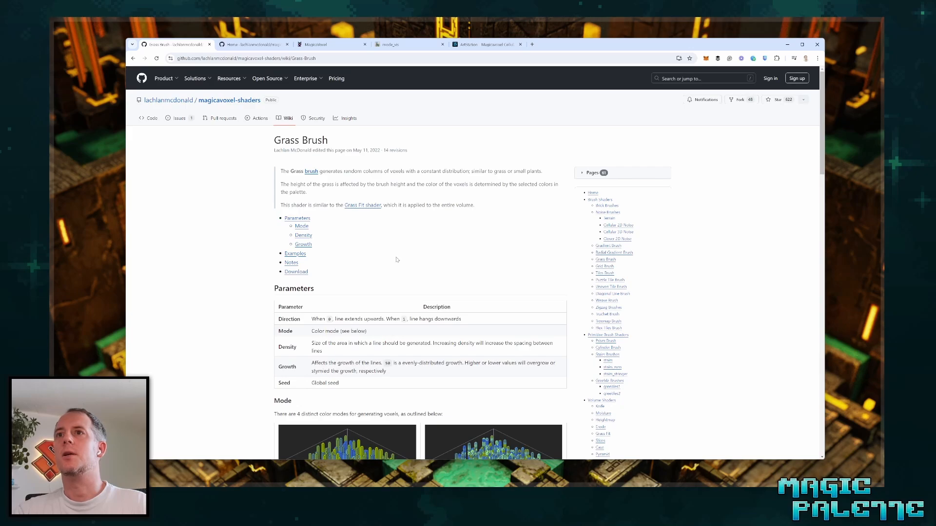
Read the Grass Brush parameter table, covering Direction, Mode, Density, Growth and Seed, and highlight the Direction parameter.
{"action": "scroll", "coordinate": [348, 263], "scroll_direction": "down", "scroll_amount": 3}
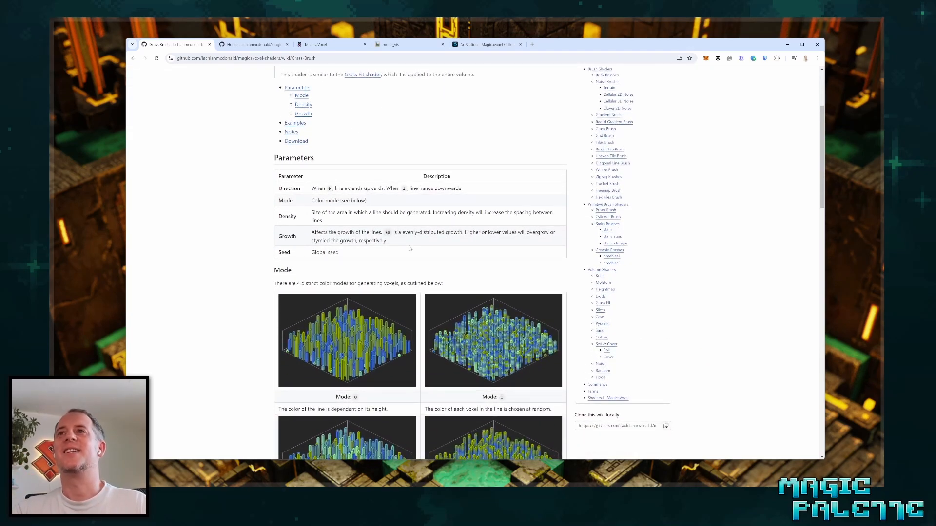
{"action": "scroll", "coordinate": [409, 248], "scroll_direction": "up", "scroll_amount": 1}
{"action": "scroll", "coordinate": [418, 270], "scroll_direction": "up", "scroll_amount": 1}
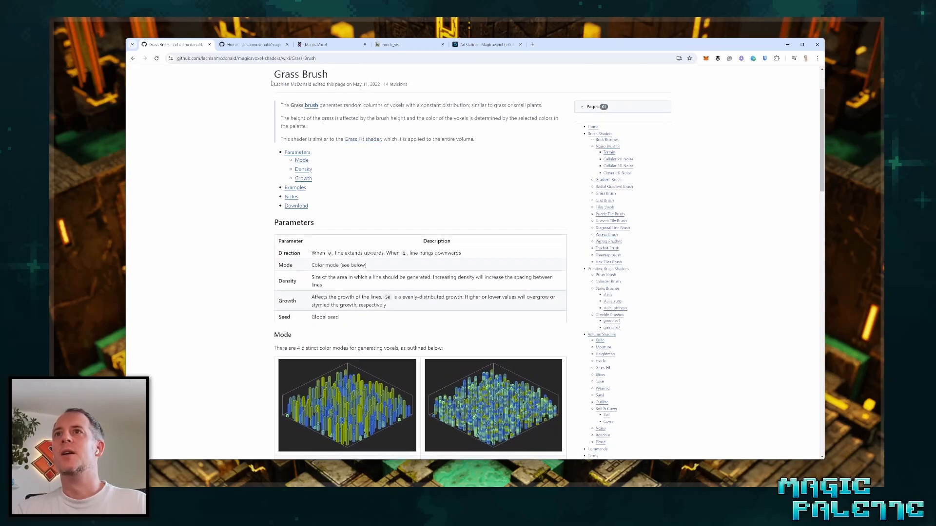
{"action": "scroll", "coordinate": [359, 252], "scroll_direction": "down", "scroll_amount": 1}
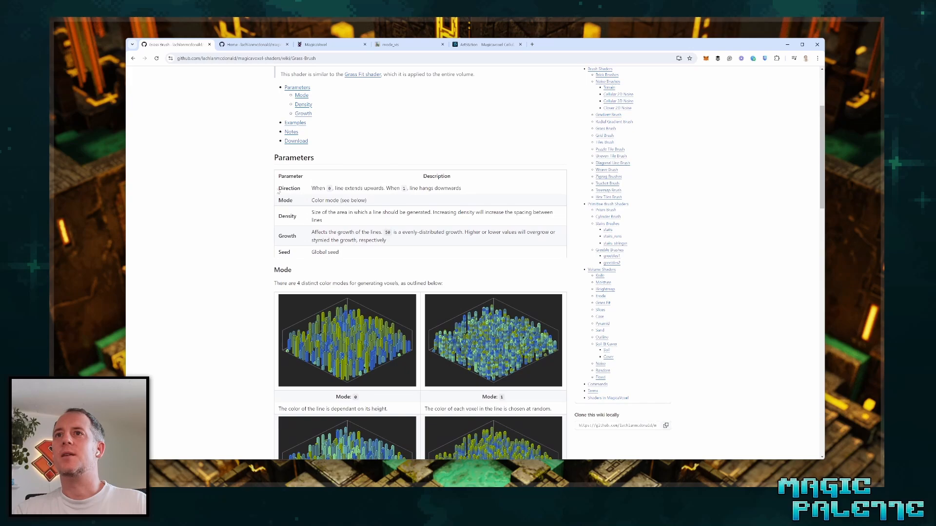
{"action": "left_click_drag", "start_coordinate": [278, 191], "coordinate": [304, 190]}
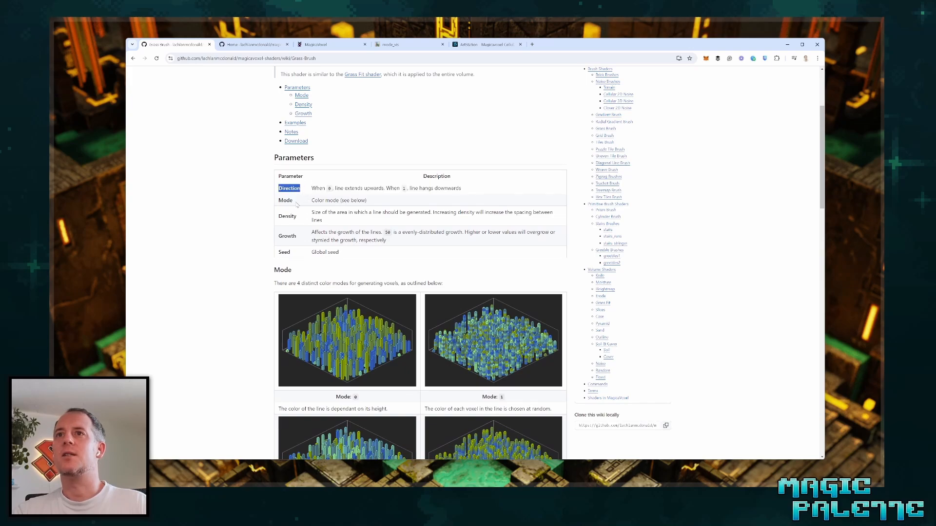
{"action": "scroll", "coordinate": [341, 234], "scroll_direction": "down", "scroll_amount": 2}
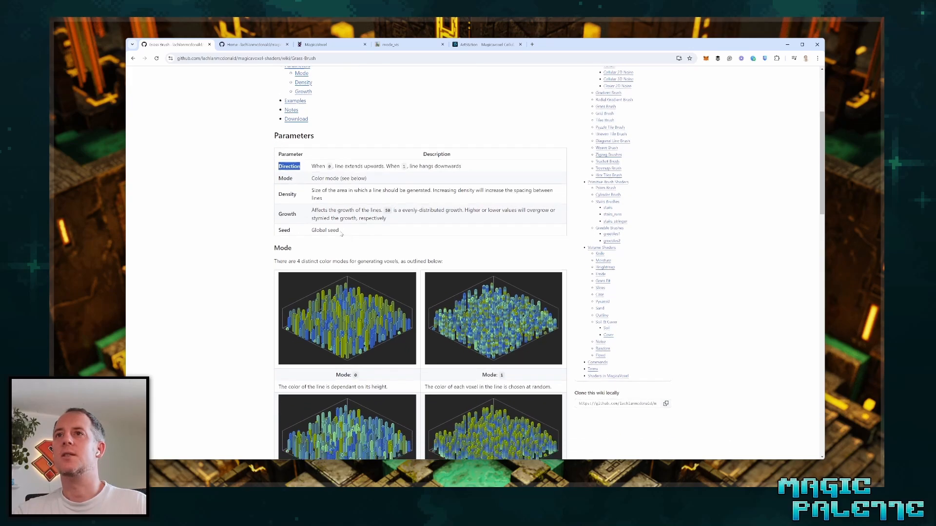
{"action": "left_click", "coordinate": [378, 199]}
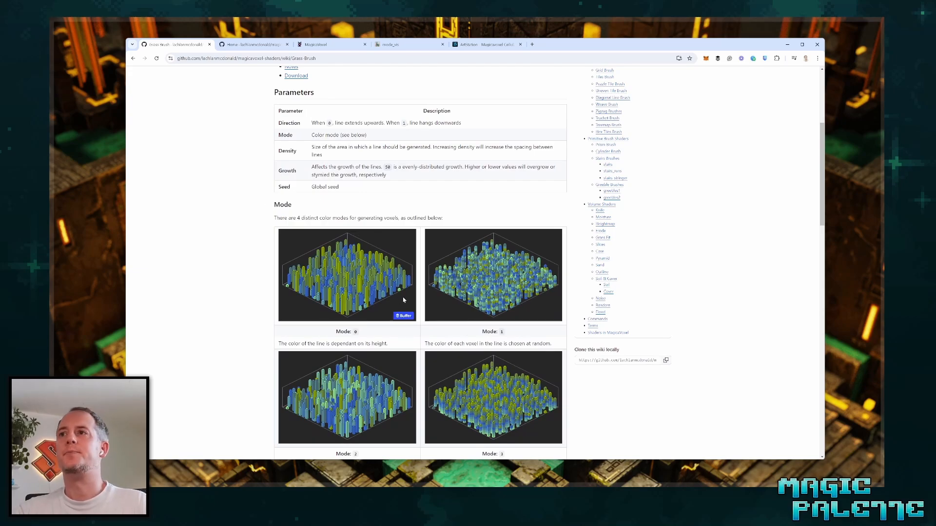
Examine the Grass Brush page's Mode, Density and Growth comparison images and its Examples section.
{"action": "scroll", "coordinate": [370, 273], "scroll_direction": "down", "scroll_amount": 2}
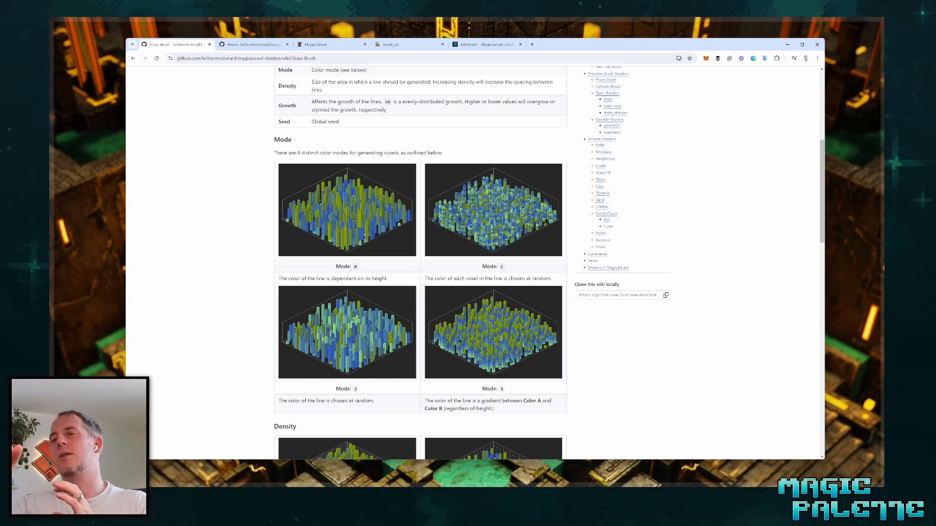
{"action": "scroll", "coordinate": [446, 290], "scroll_direction": "down", "scroll_amount": 5}
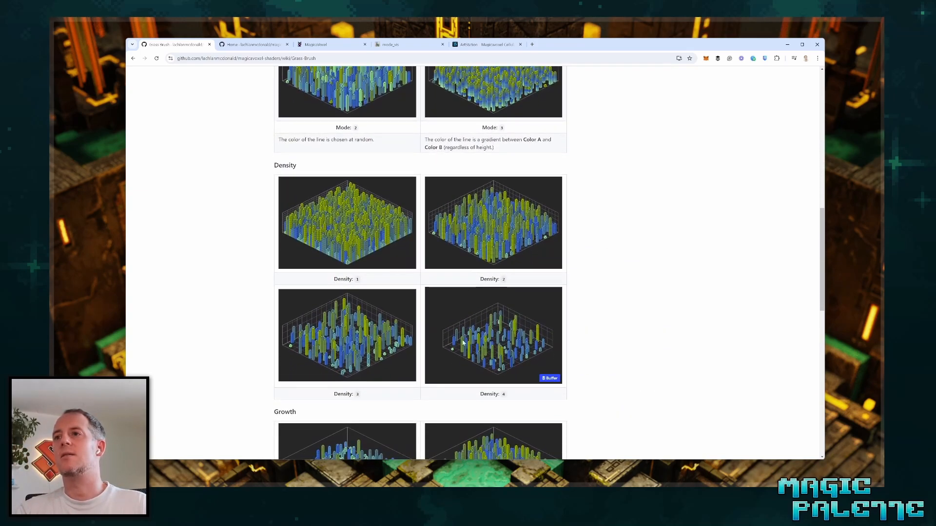
{"action": "scroll", "coordinate": [464, 342], "scroll_direction": "down", "scroll_amount": 4}
{"action": "scroll", "coordinate": [464, 343], "scroll_direction": "down", "scroll_amount": 1}
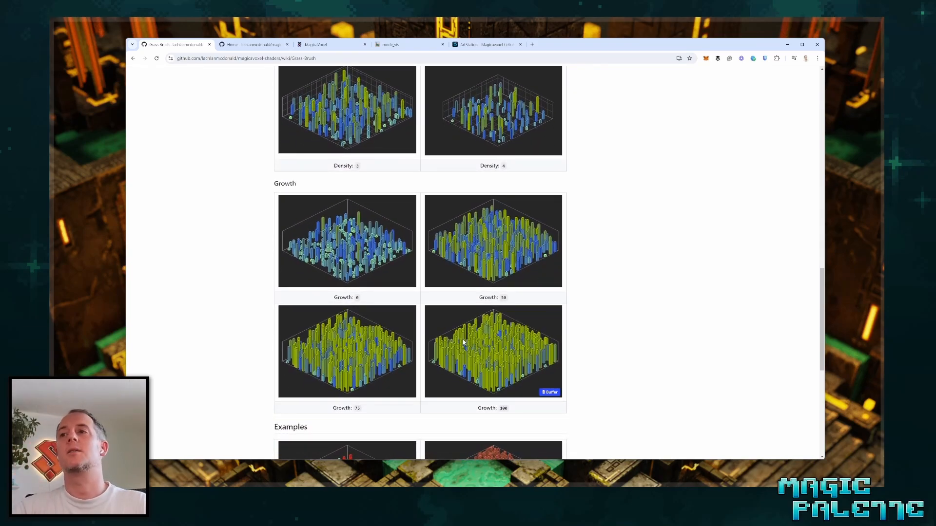
{"action": "scroll", "coordinate": [463, 342], "scroll_direction": "down", "scroll_amount": 4}
{"action": "scroll", "coordinate": [463, 346], "scroll_direction": "down", "scroll_amount": 2}
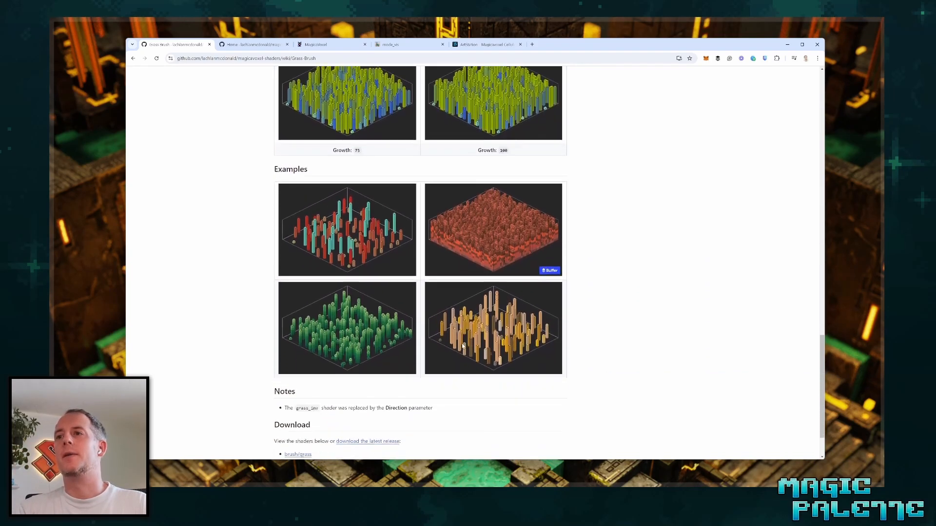
{"action": "scroll", "coordinate": [465, 298], "scroll_direction": "up", "scroll_amount": 1}
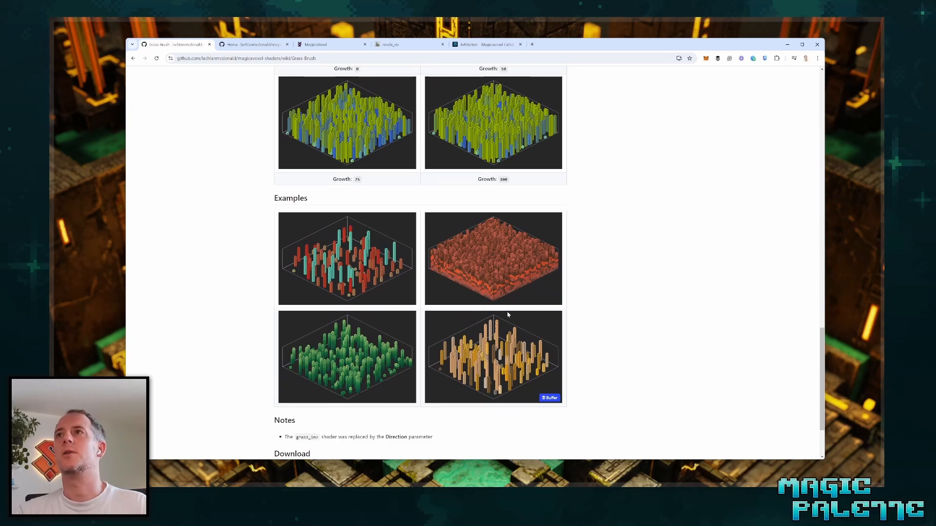
Return to the wiki's shader overview and view the remaining brush shaders and the Primitive Brush Shaders section.
{"action": "scroll", "coordinate": [507, 316], "scroll_direction": "up", "scroll_amount": 15}
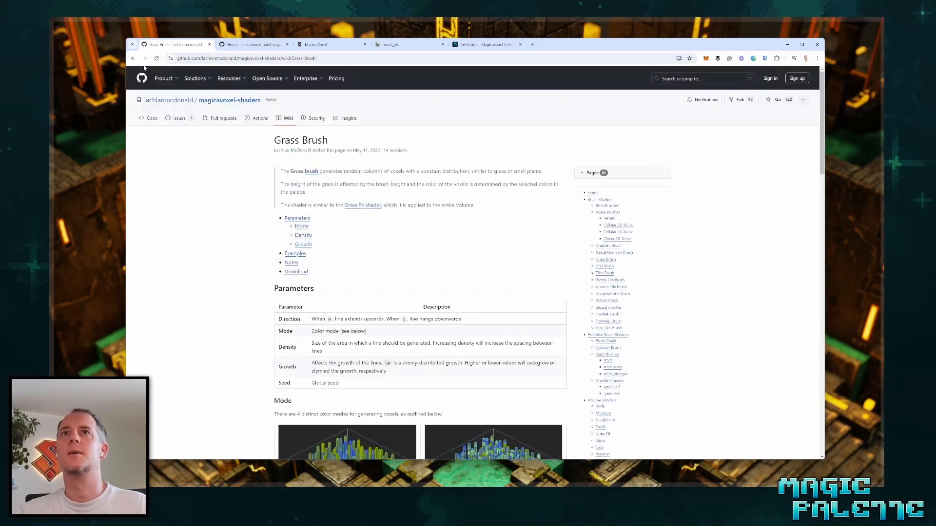
{"action": "left_click", "coordinate": [133, 58]}
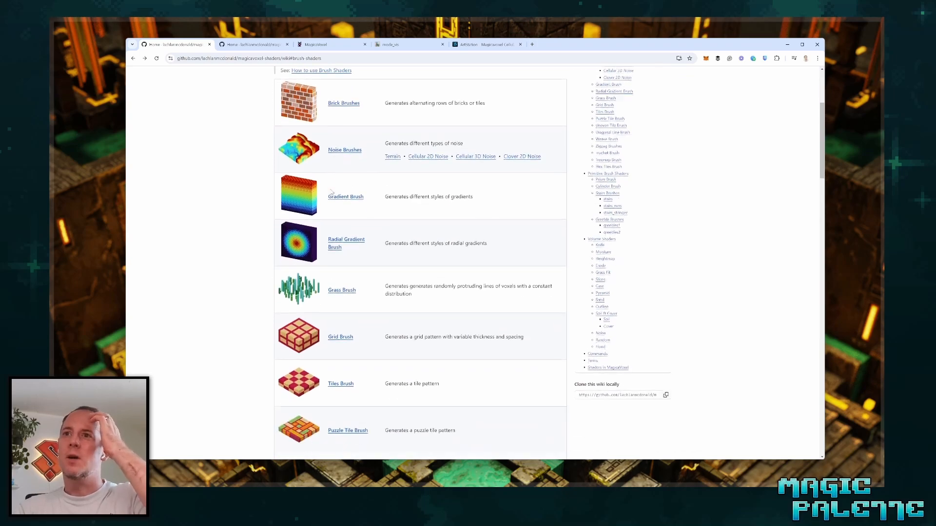
{"action": "scroll", "coordinate": [331, 192], "scroll_direction": "down", "scroll_amount": 11}
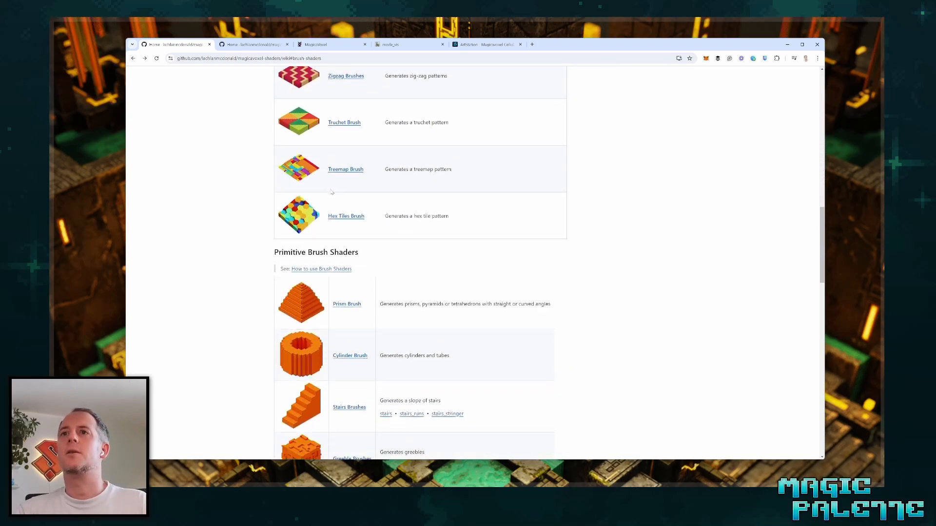
{"action": "scroll", "coordinate": [331, 191], "scroll_direction": "down", "scroll_amount": 3}
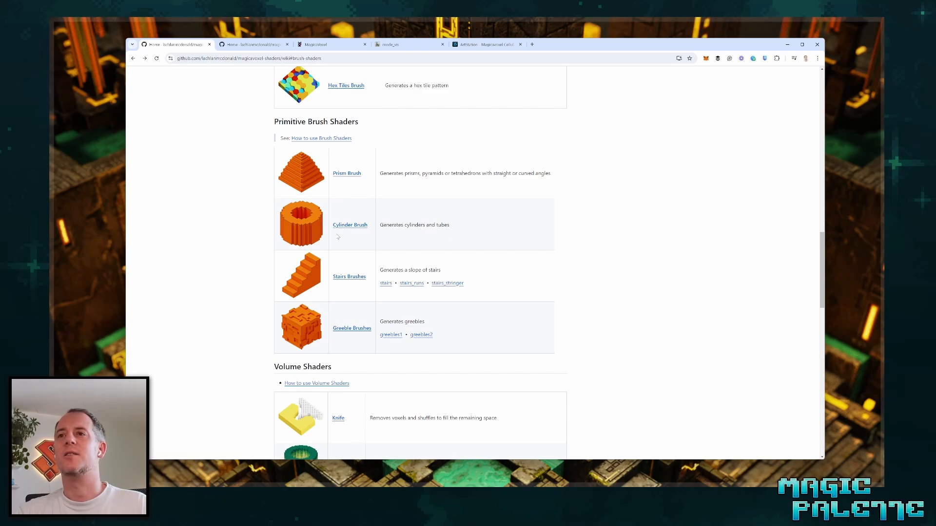
Look through the wiki's Volume Shaders list from Knife to Flood, including each shader's description.
{"action": "scroll", "coordinate": [370, 242], "scroll_direction": "down", "scroll_amount": 5}
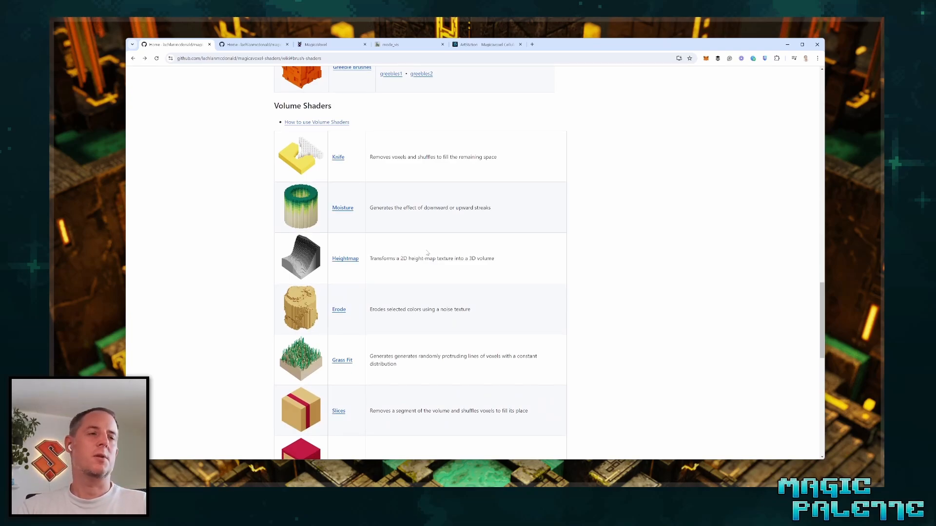
{"action": "scroll", "coordinate": [427, 253], "scroll_direction": "down", "scroll_amount": 2}
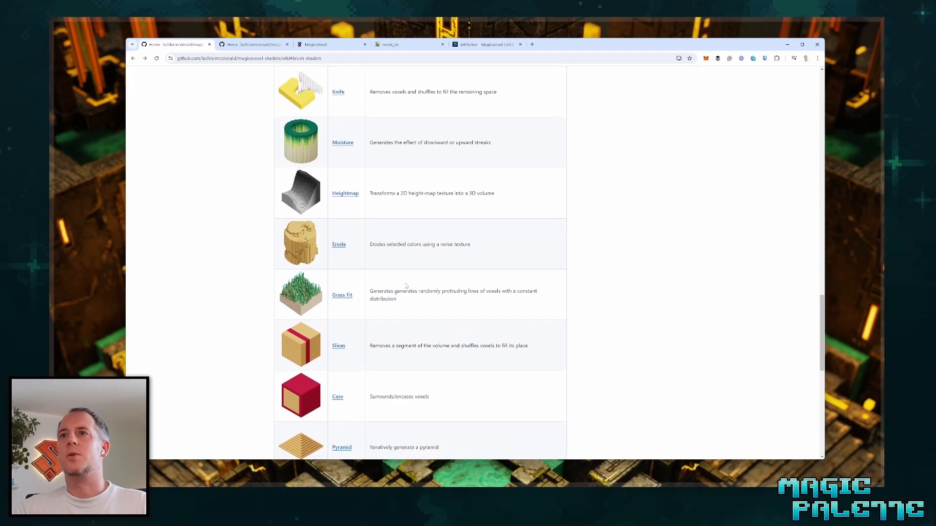
{"action": "scroll", "coordinate": [405, 285], "scroll_direction": "up", "scroll_amount": 2}
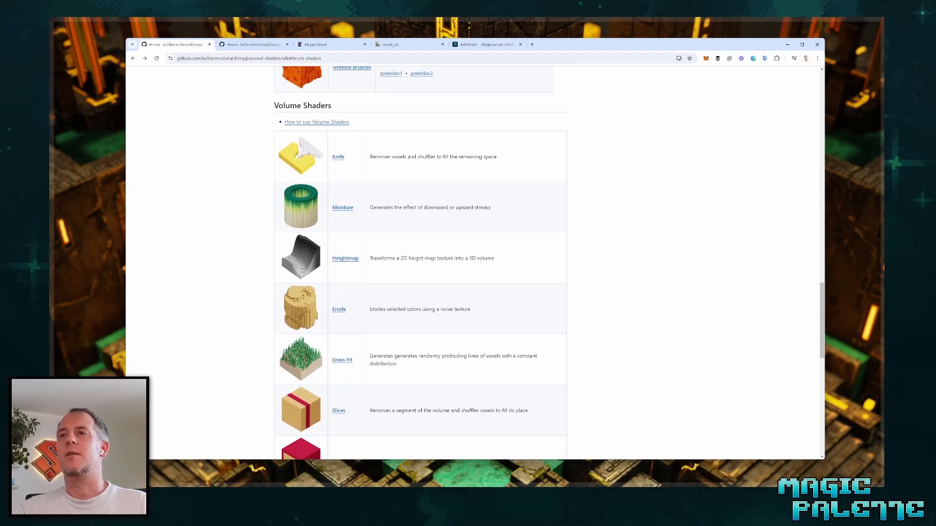
{"action": "scroll", "coordinate": [390, 308], "scroll_direction": "down", "scroll_amount": 5}
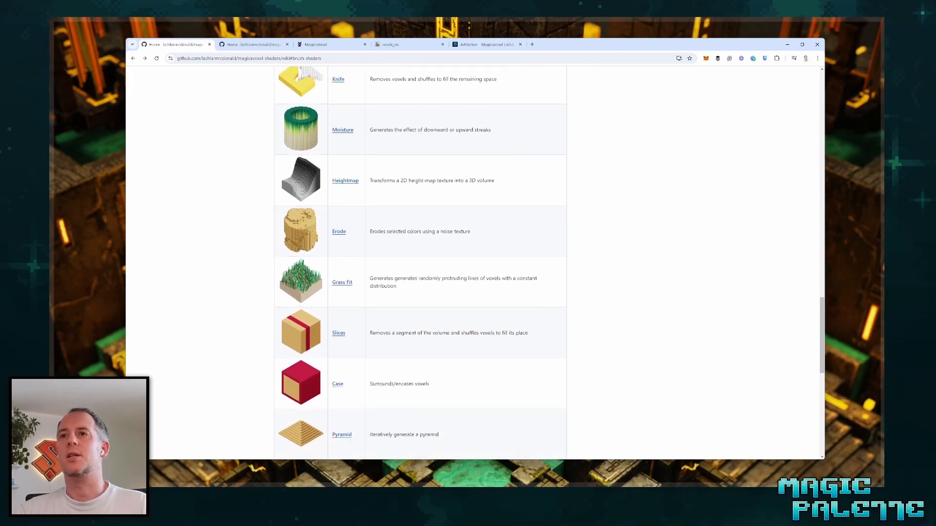
{"action": "scroll", "coordinate": [391, 312], "scroll_direction": "up", "scroll_amount": 6}
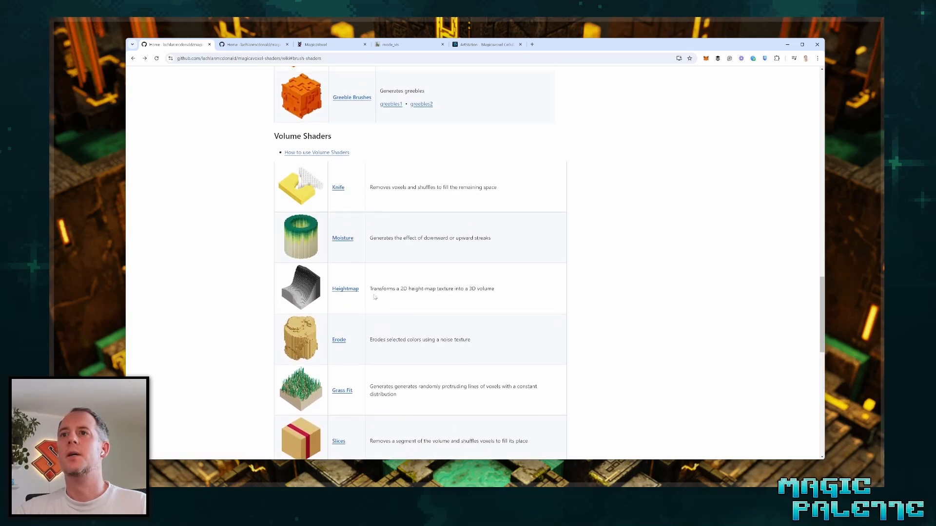
{"action": "scroll", "coordinate": [358, 304], "scroll_direction": "down", "scroll_amount": 4}
{"action": "scroll", "coordinate": [350, 263], "scroll_direction": "down", "scroll_amount": 4}
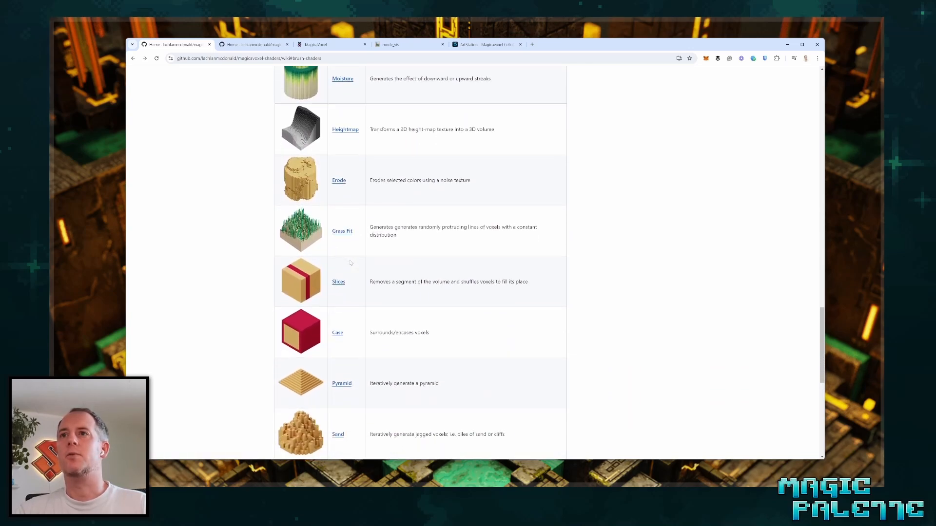
{"action": "scroll", "coordinate": [354, 271], "scroll_direction": "down", "scroll_amount": 3}
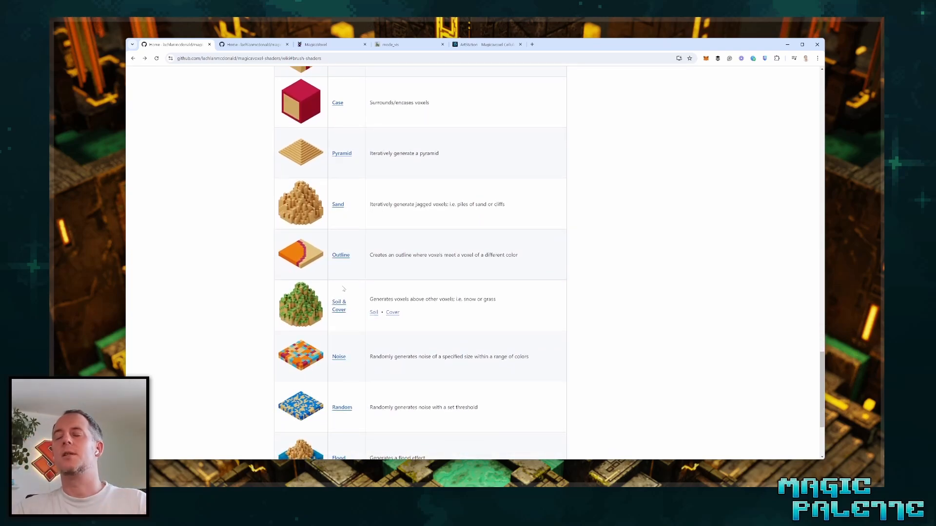
{"action": "scroll", "coordinate": [347, 312], "scroll_direction": "down", "scroll_amount": 3}
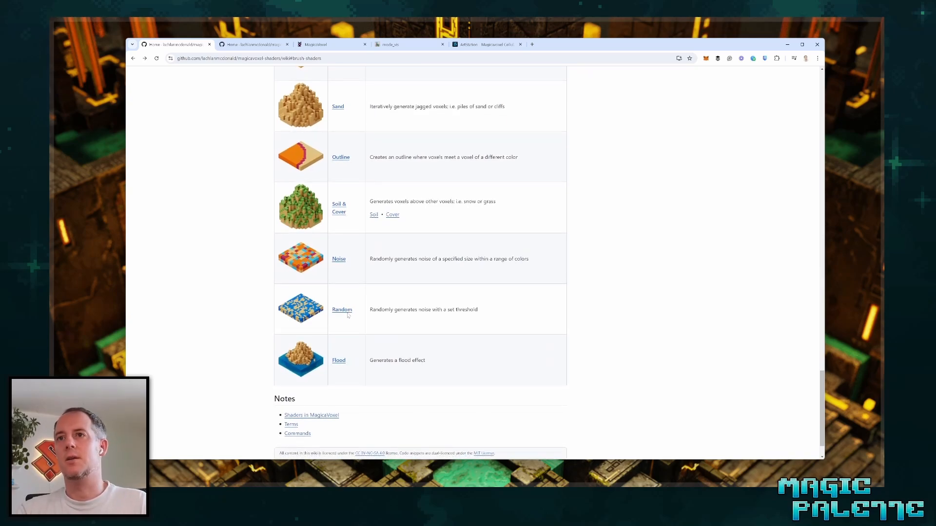
View the end of the wiki's Volume Shaders list and its Notes, and return to the Primitive Brush Shaders section.
{"action": "scroll", "coordinate": [375, 340], "scroll_direction": "down", "scroll_amount": 1}
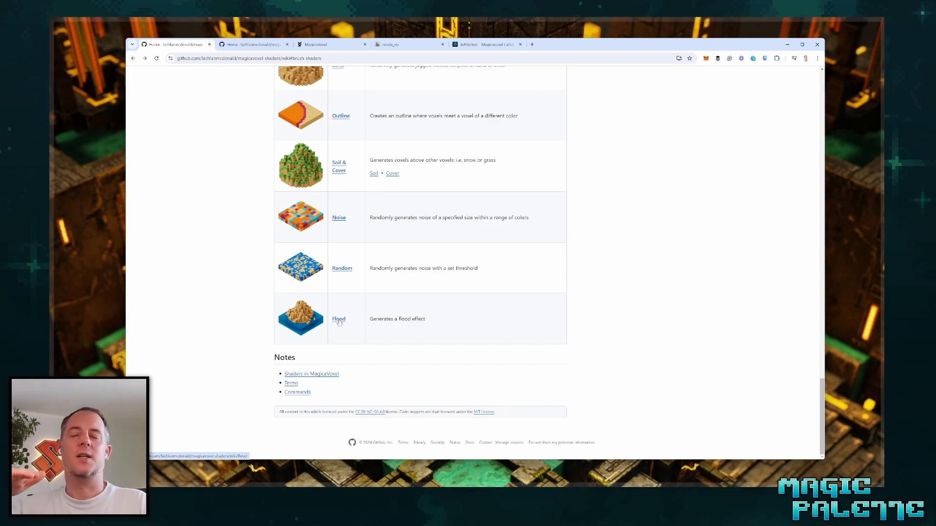
{"action": "scroll", "coordinate": [340, 317], "scroll_direction": "up", "scroll_amount": 10}
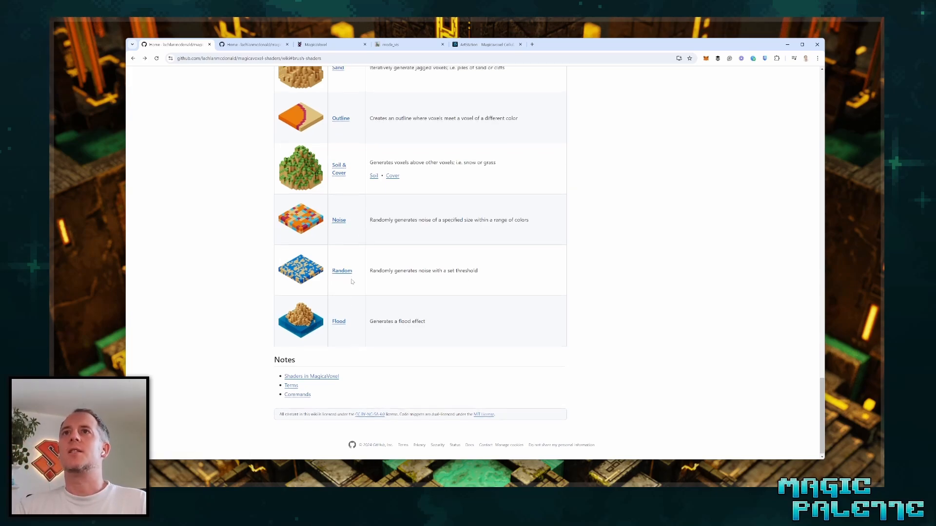
{"action": "scroll", "coordinate": [351, 282], "scroll_direction": "up", "scroll_amount": 2}
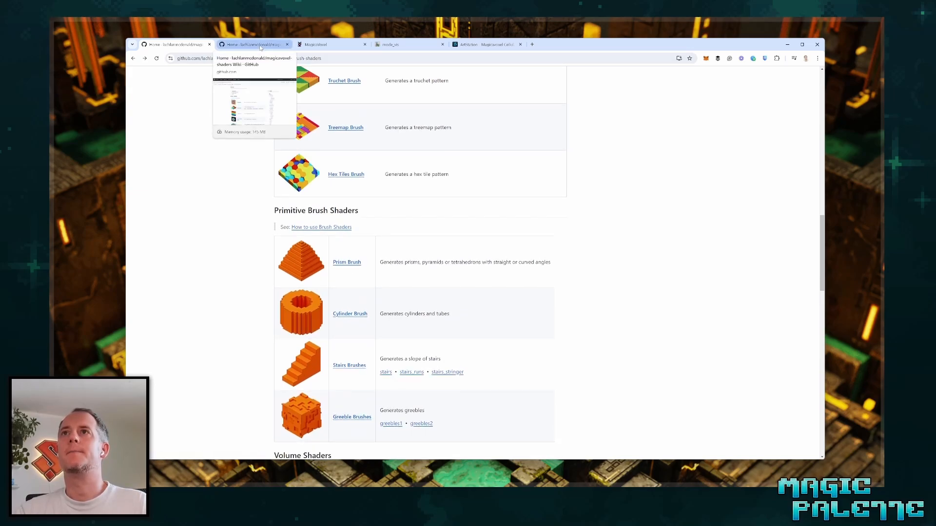
Open the mode_vis Gumroad page and browse its MagicaVoxel shader products, from Cartoon Cloud to Head_Gen.
{"action": "left_click", "coordinate": [397, 48]}
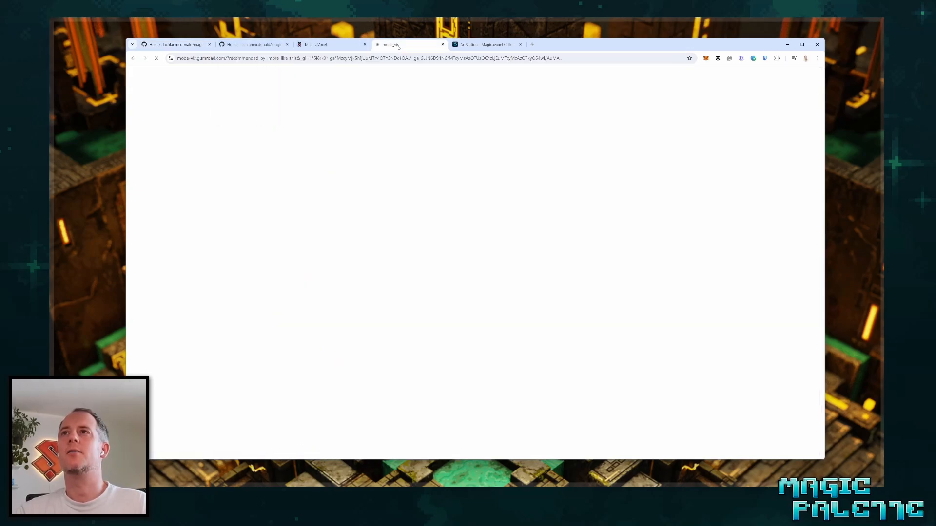
{"action": "scroll", "coordinate": [544, 264], "scroll_direction": "down", "scroll_amount": 2}
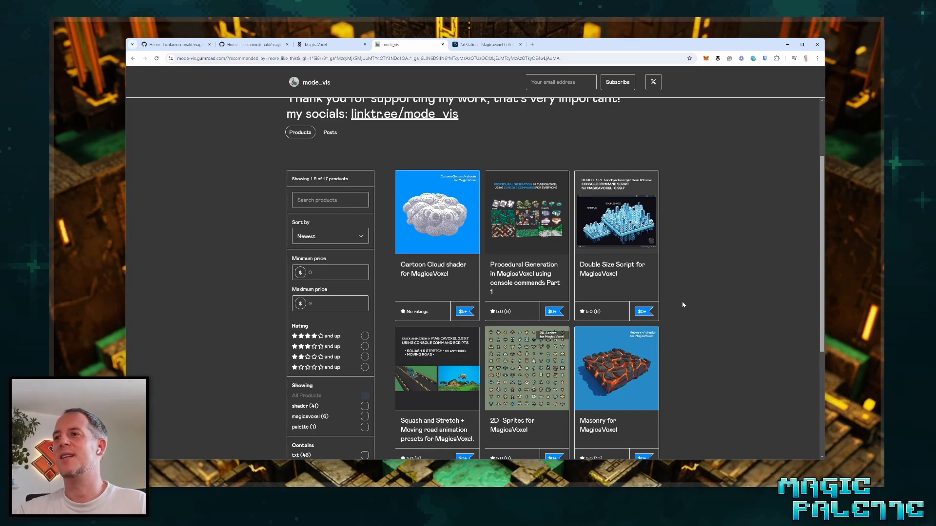
{"action": "scroll", "coordinate": [683, 305], "scroll_direction": "down", "scroll_amount": 1}
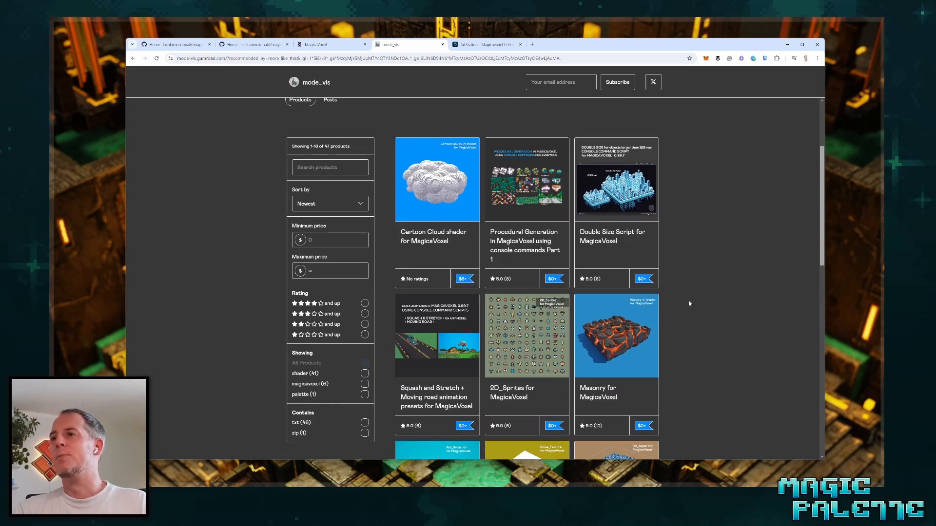
{"action": "scroll", "coordinate": [690, 303], "scroll_direction": "down", "scroll_amount": 9}
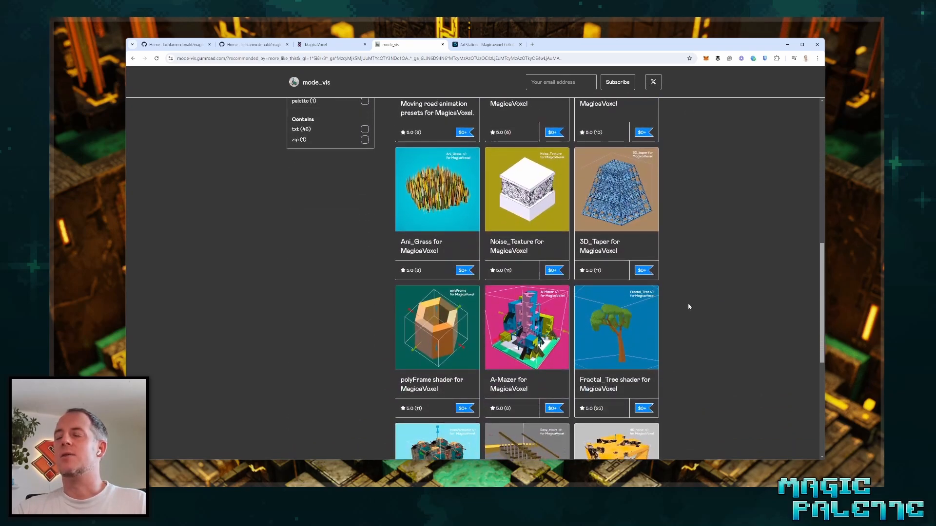
{"action": "scroll", "coordinate": [689, 306], "scroll_direction": "down", "scroll_amount": 4}
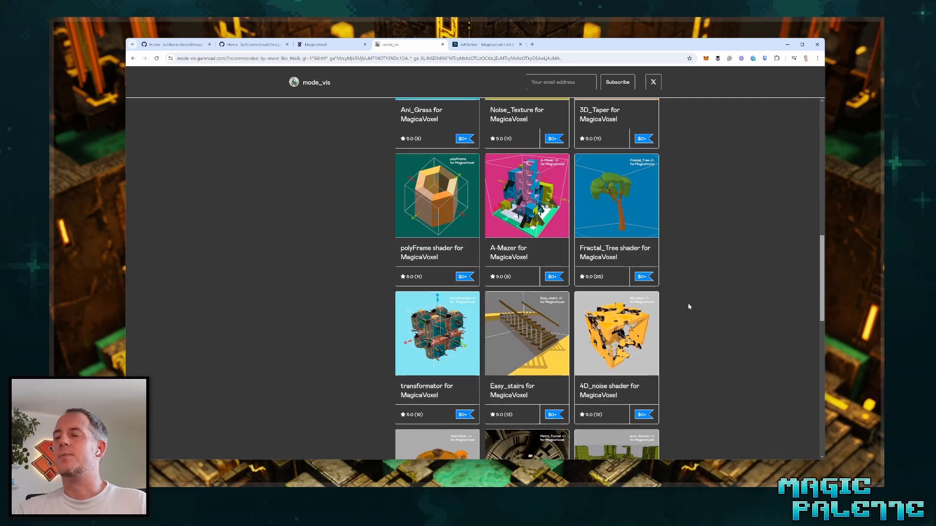
{"action": "scroll", "coordinate": [689, 306], "scroll_direction": "down", "scroll_amount": 3}
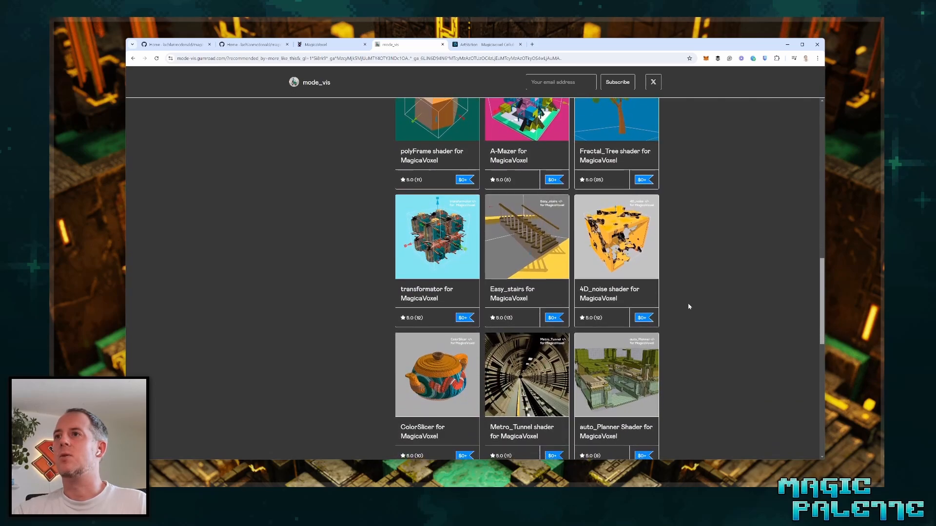
{"action": "scroll", "coordinate": [689, 306], "scroll_direction": "down", "scroll_amount": 3}
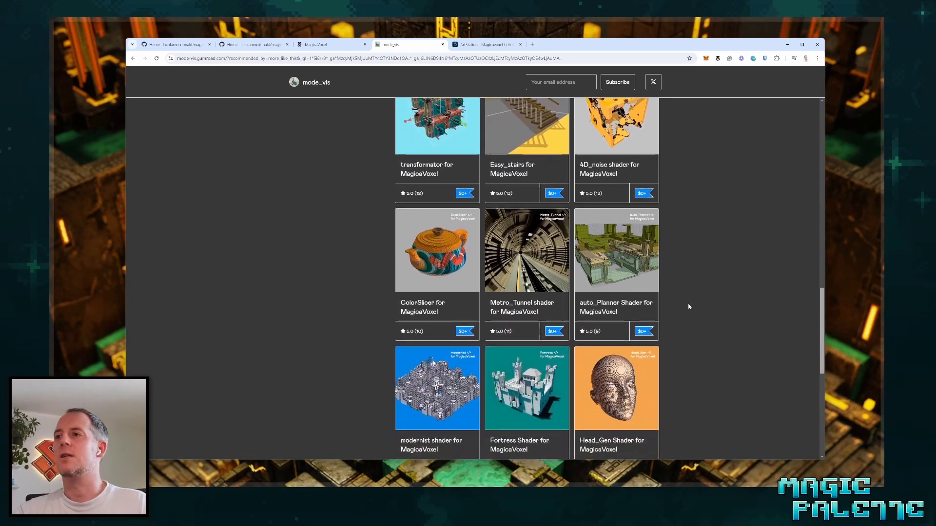
{"action": "scroll", "coordinate": [690, 306], "scroll_direction": "down", "scroll_amount": 3}
{"action": "scroll", "coordinate": [690, 306], "scroll_direction": "up", "scroll_amount": 15}
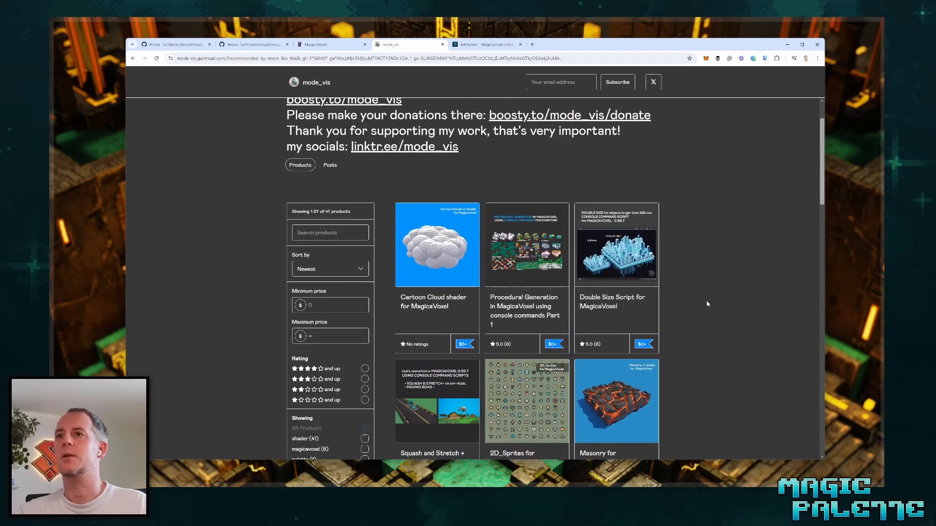
{"action": "scroll", "coordinate": [707, 304], "scroll_direction": "down", "scroll_amount": 1}
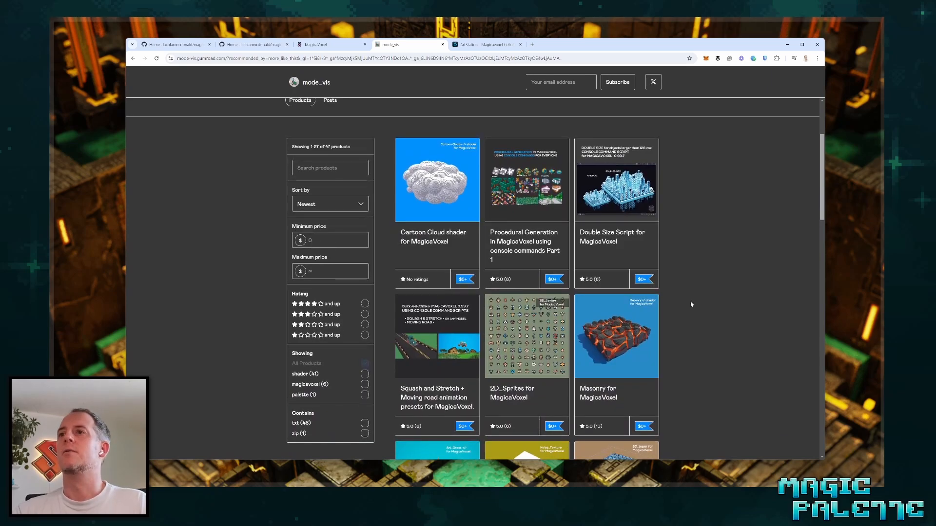
Open MrBiggles' ArtStation page for the ca_totalistic_2 cellular automata shader and look through its example renders.
{"action": "left_click", "coordinate": [486, 44]}
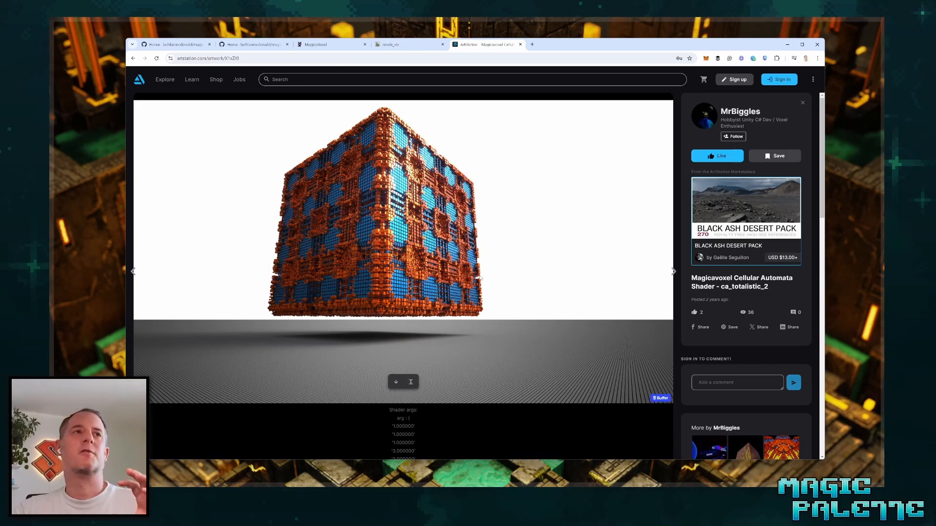
{"action": "scroll", "coordinate": [568, 298], "scroll_direction": "down", "scroll_amount": 10}
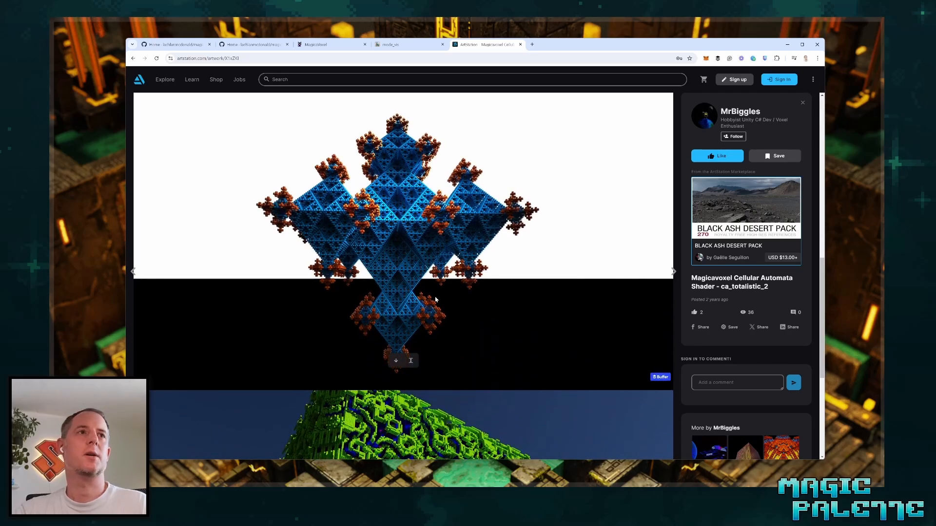
{"action": "scroll", "coordinate": [565, 306], "scroll_direction": "down", "scroll_amount": 4}
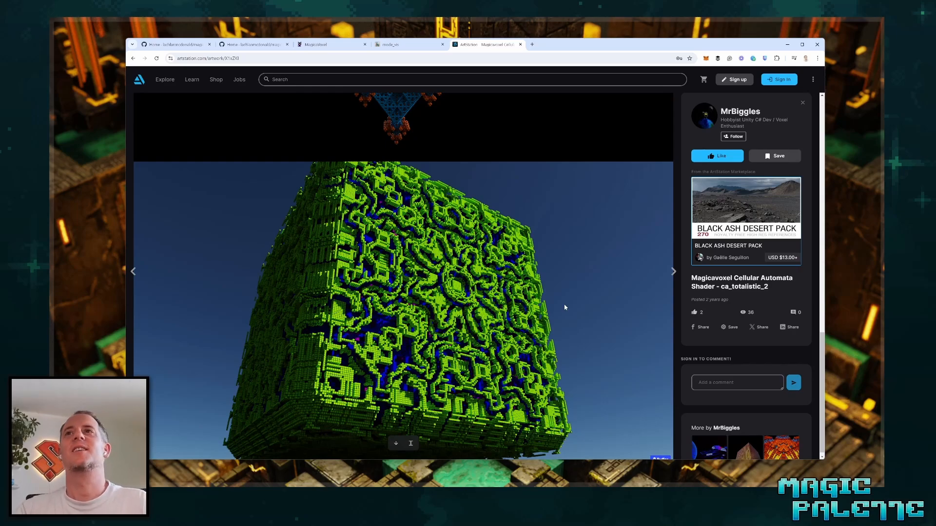
Minimize the browser and the shader folder window, switch to MagicaVoxel and maximize its window.
{"action": "left_click", "coordinate": [787, 44]}
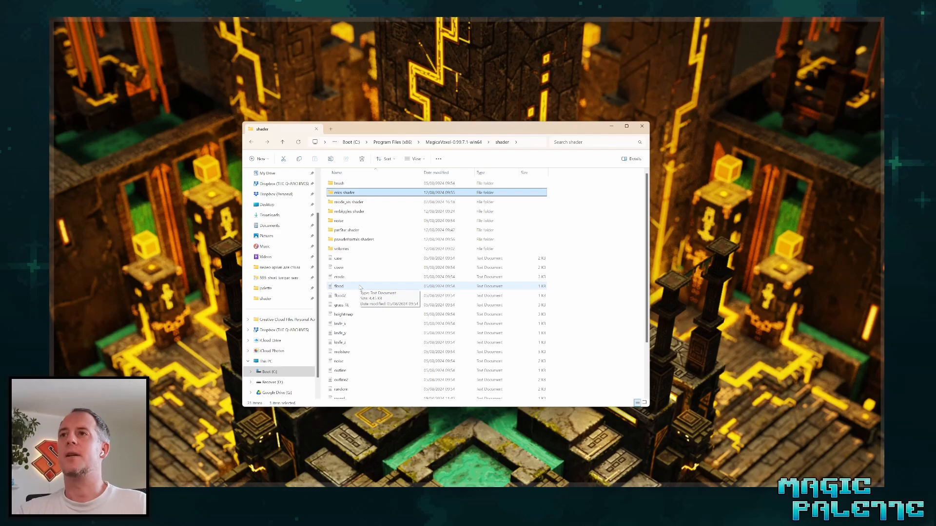
{"action": "left_click", "coordinate": [611, 127]}
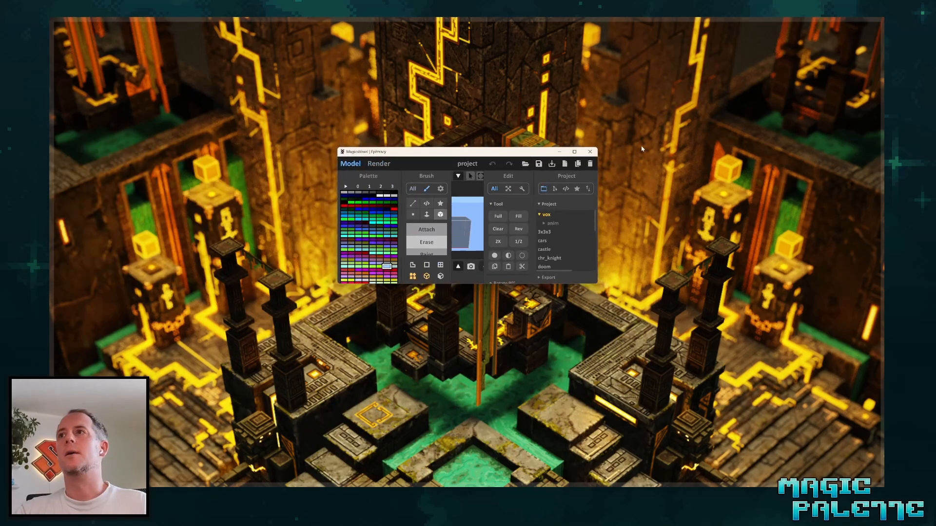
{"action": "left_click", "coordinate": [576, 153]}
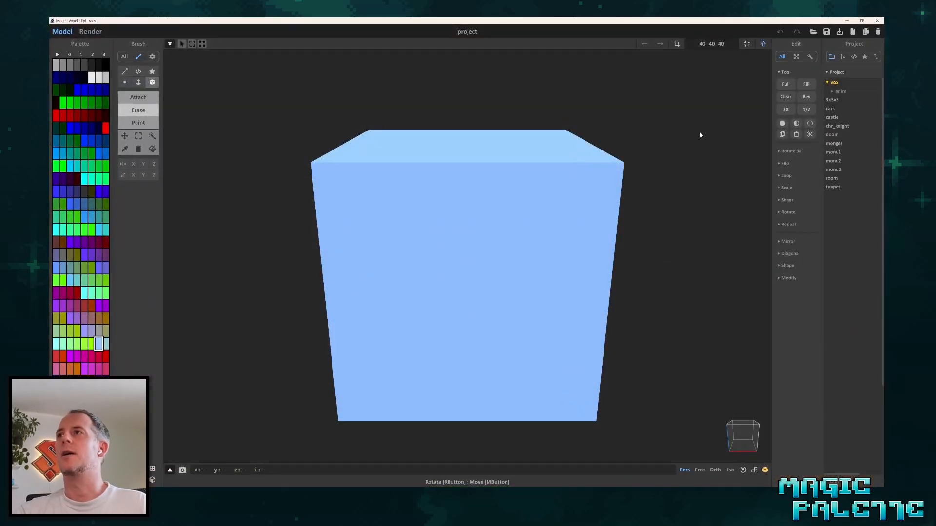
Switch to the world view and delete the default cube object.
{"action": "key", "text": "Tab"}
{"action": "scroll", "coordinate": [680, 150], "scroll_direction": "down", "scroll_amount": 3}
{"action": "scroll", "coordinate": [680, 153], "scroll_direction": "down", "scroll_amount": 1}
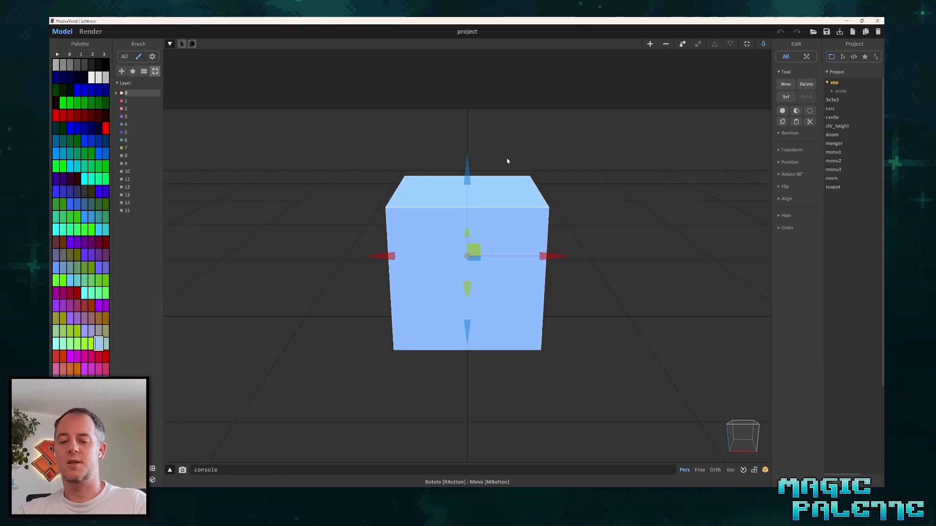
{"action": "key", "text": "Delete"}
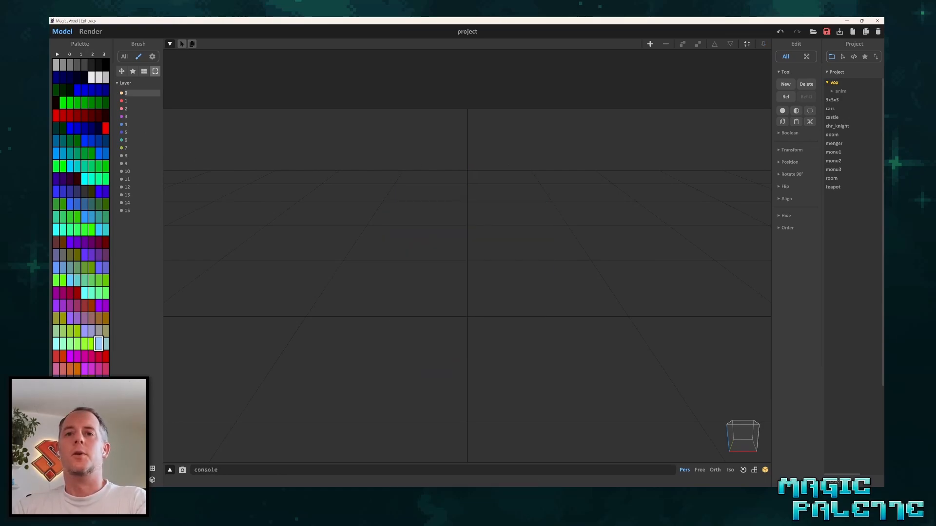
Load the Bunny palette image from MagicaVoxel's palette folder.
{"action": "left_click", "coordinate": [57, 469]}
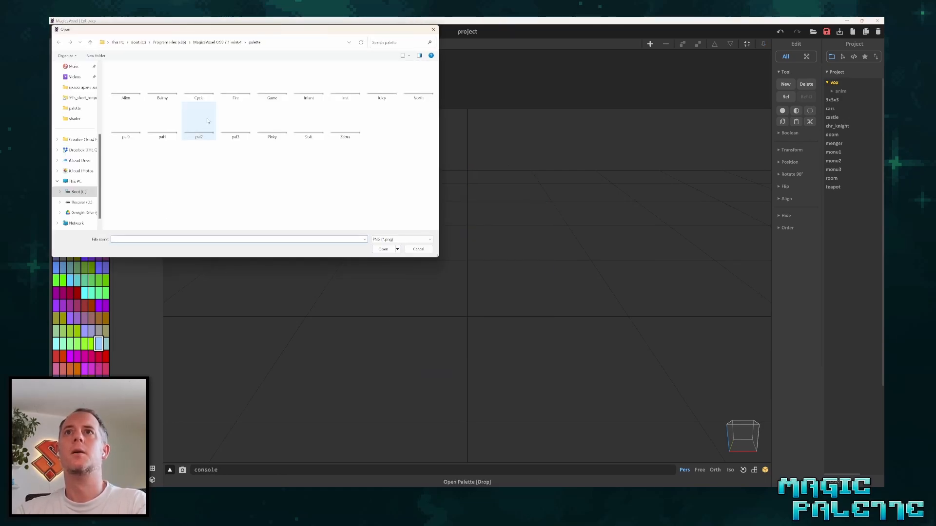
{"action": "left_click", "coordinate": [163, 82]}
{"action": "left_click", "coordinate": [383, 249]}
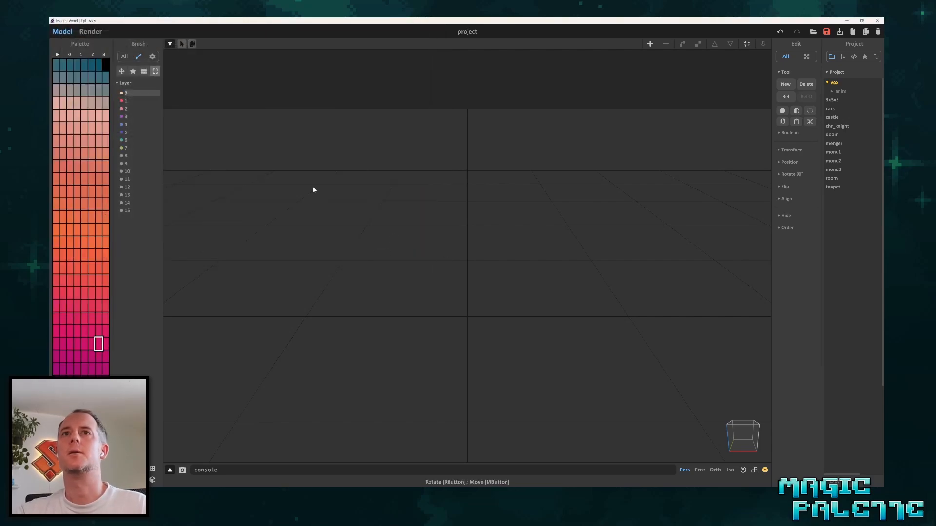
Add a new empty object to the world and enter it for voxel editing.
{"action": "right_click_drag", "start_coordinate": [440, 276], "coordinate": [511, 289]}
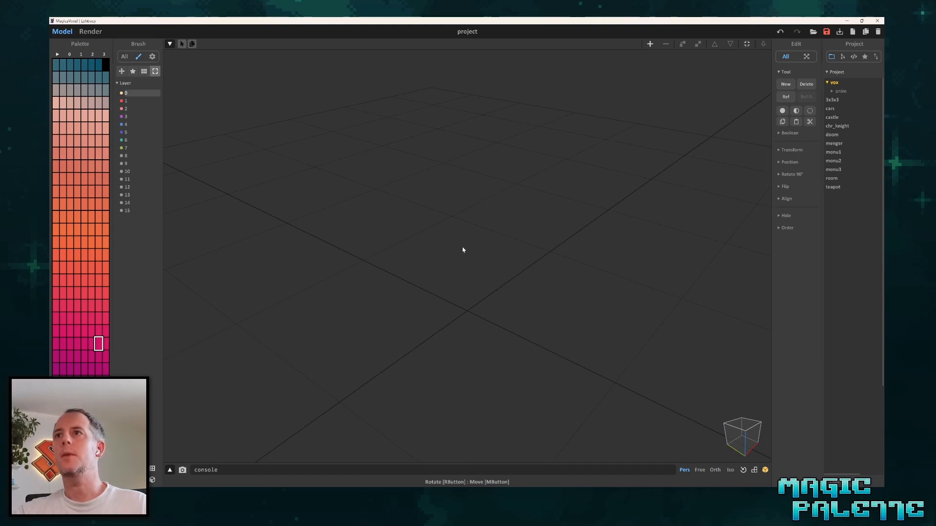
{"action": "scroll", "coordinate": [462, 254], "scroll_direction": "down", "scroll_amount": 1}
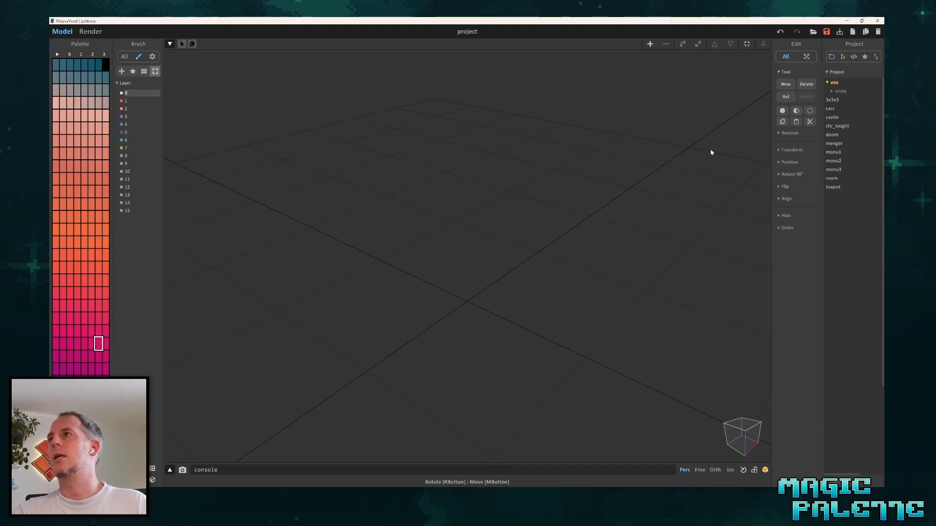
{"action": "left_click", "coordinate": [651, 43]}
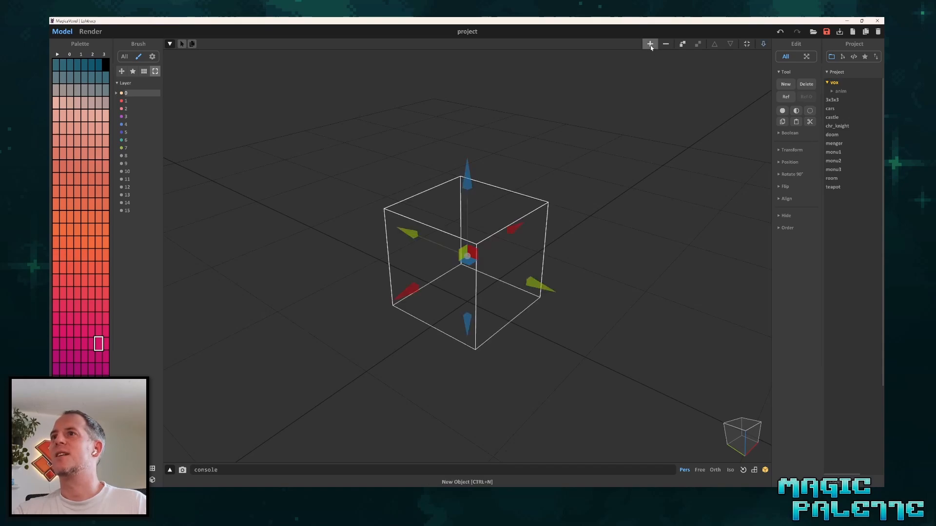
{"action": "double_click", "coordinate": [477, 247]}
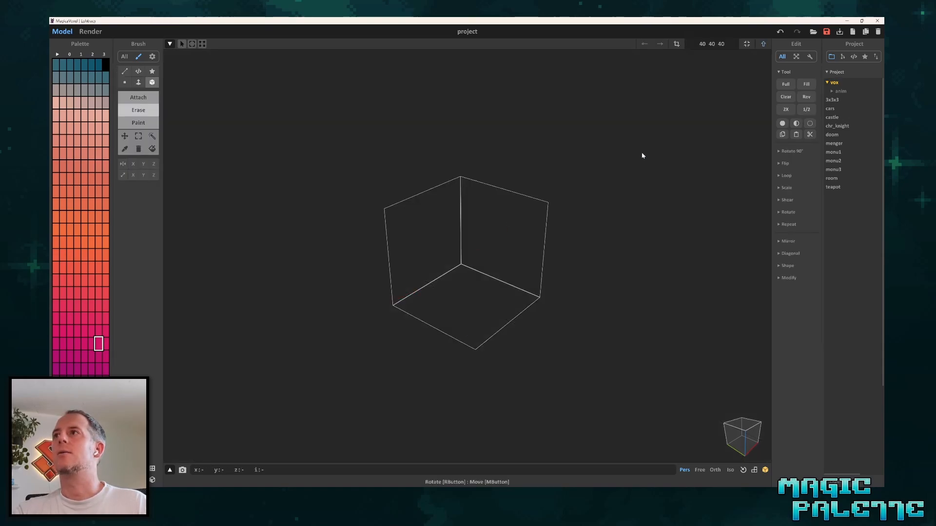
Set the empty object's model size to 192 192 192.
{"action": "left_click", "coordinate": [711, 44]}
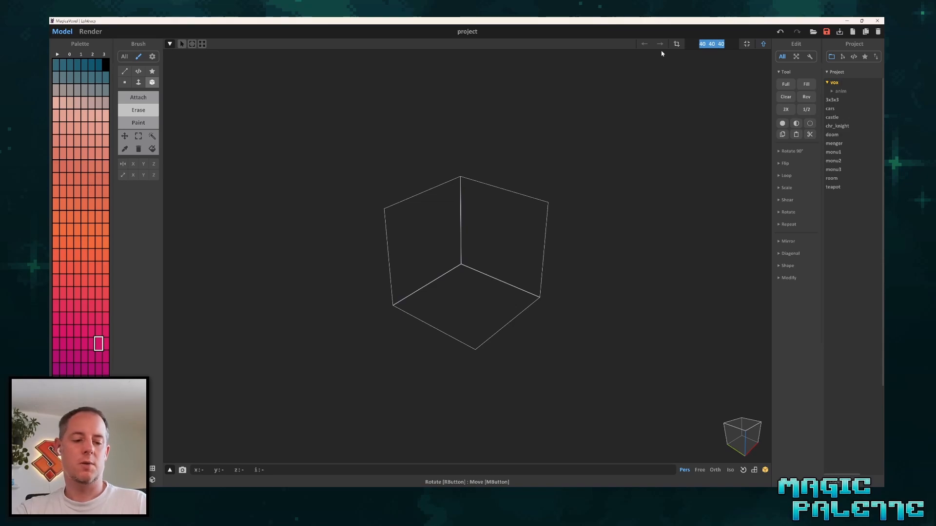
{"action": "type", "text": "1"}
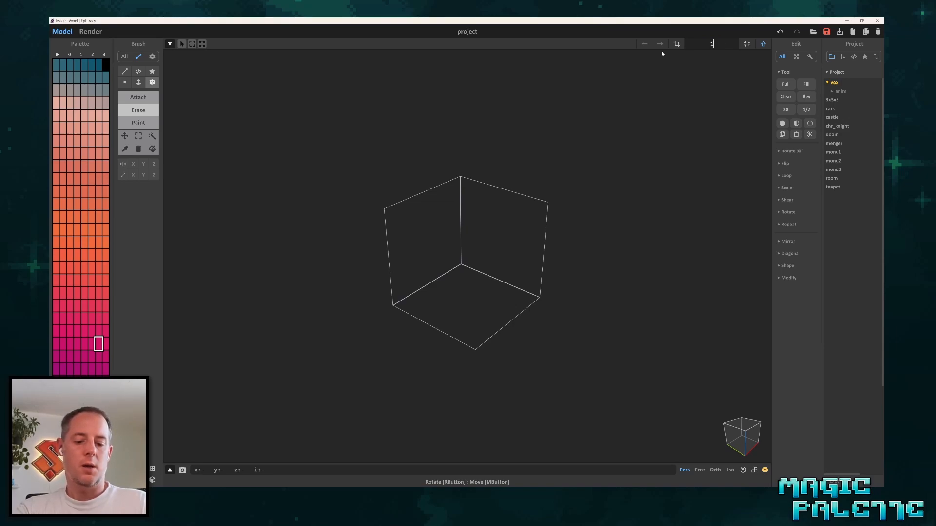
{"action": "type", "text": "92 192"}
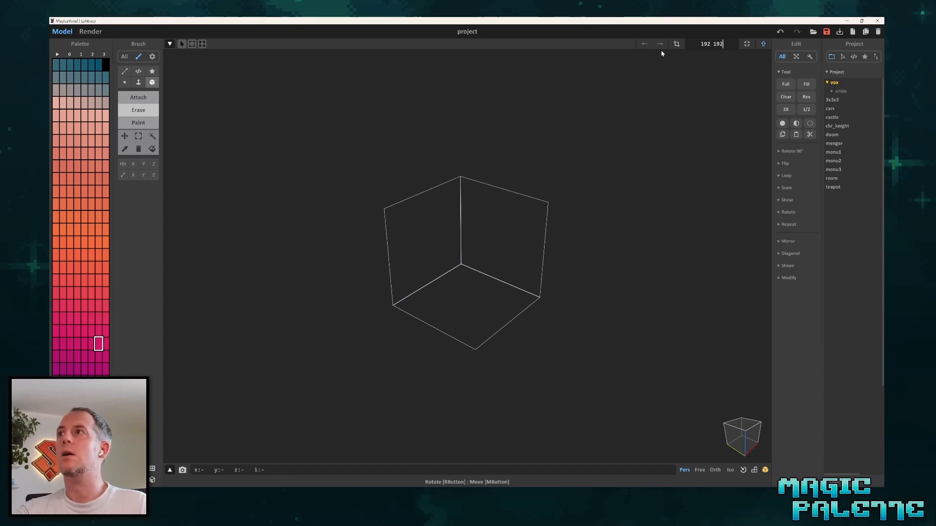
{"action": "type", "text": " 192"}
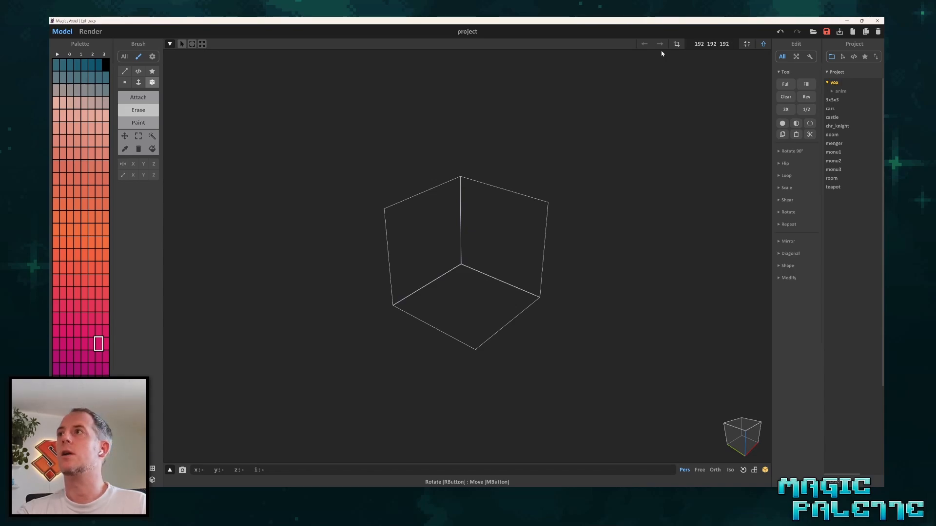
{"action": "key", "text": "Return"}
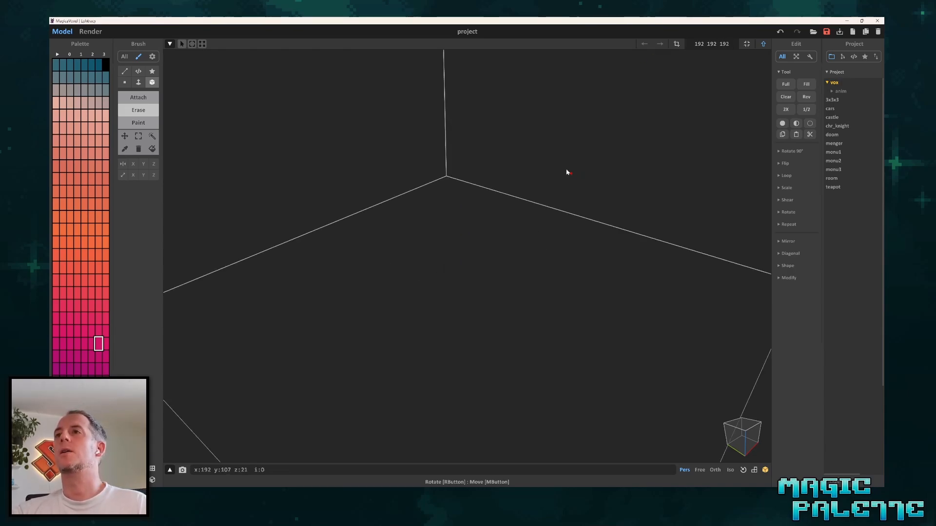
Show the voxel shader list and open its brush folder.
{"action": "scroll", "coordinate": [566, 172], "scroll_direction": "down", "scroll_amount": 5}
{"action": "right_click_drag", "start_coordinate": [504, 222], "coordinate": [540, 242]}
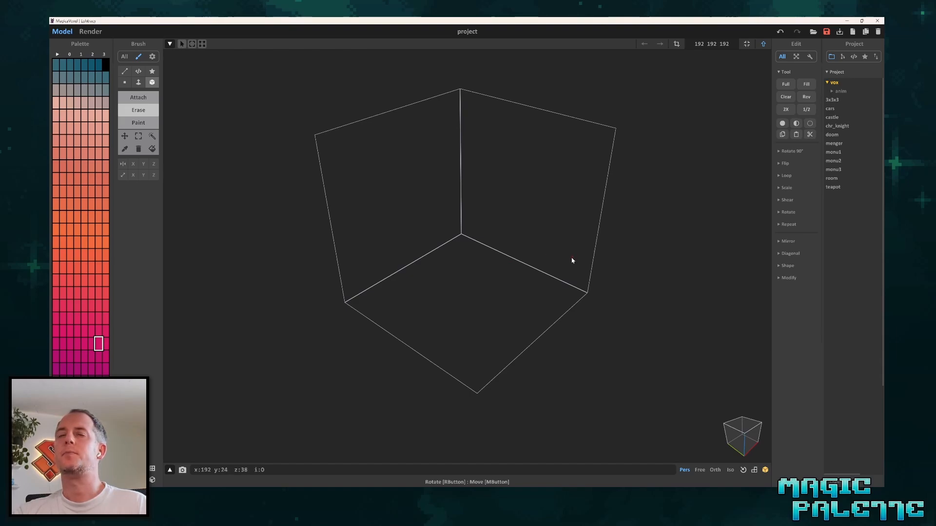
{"action": "right_click_drag", "start_coordinate": [566, 265], "coordinate": [618, 299]}
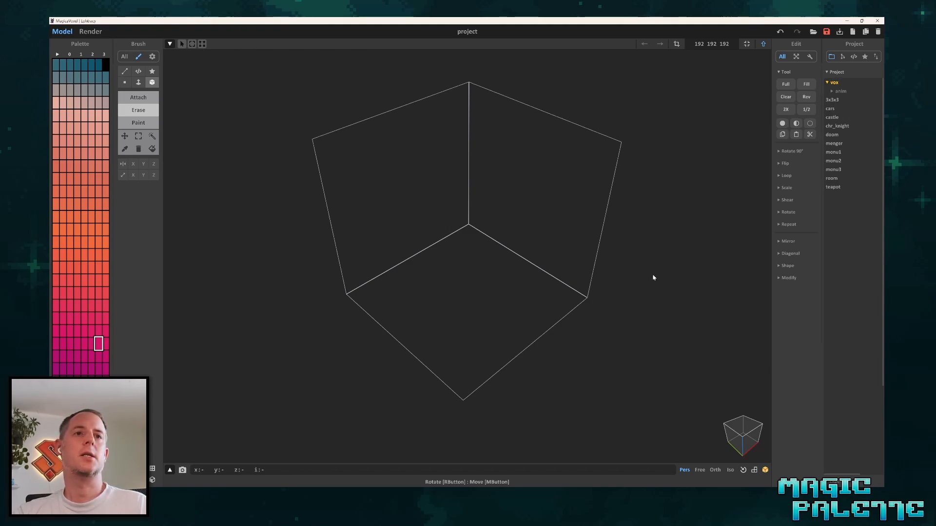
{"action": "left_click", "coordinate": [853, 57]}
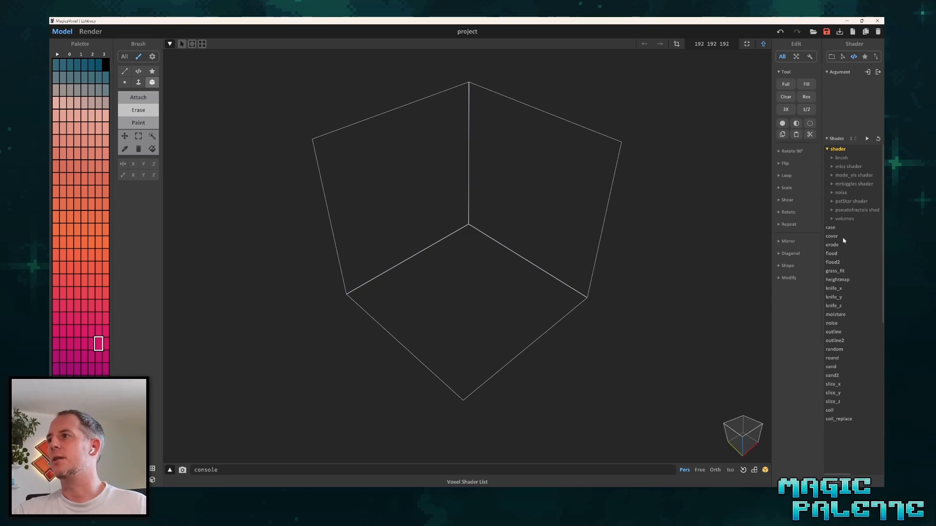
{"action": "left_click", "coordinate": [835, 158]}
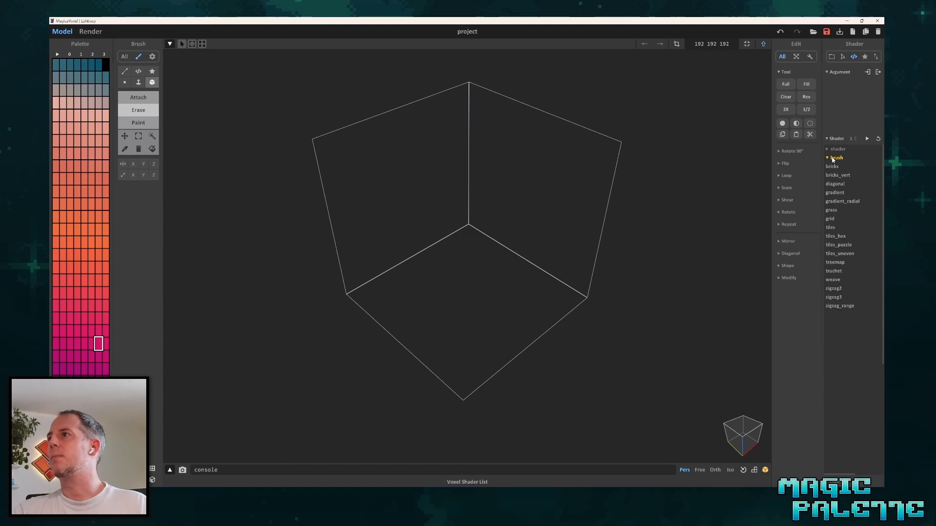
Attach the zigzag2 brush shader's pattern across the whole empty model volume and lower the top of its region.
{"action": "left_click", "coordinate": [838, 289]}
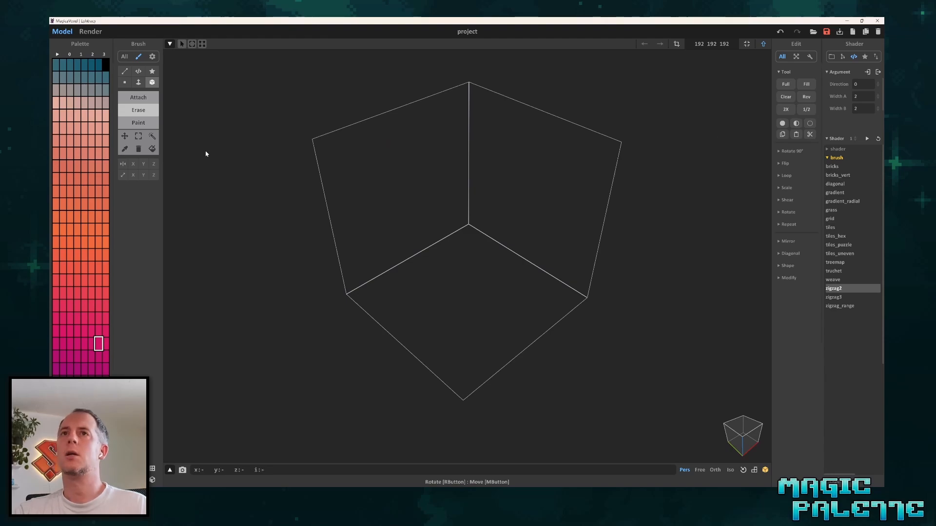
{"action": "left_click", "coordinate": [139, 72]}
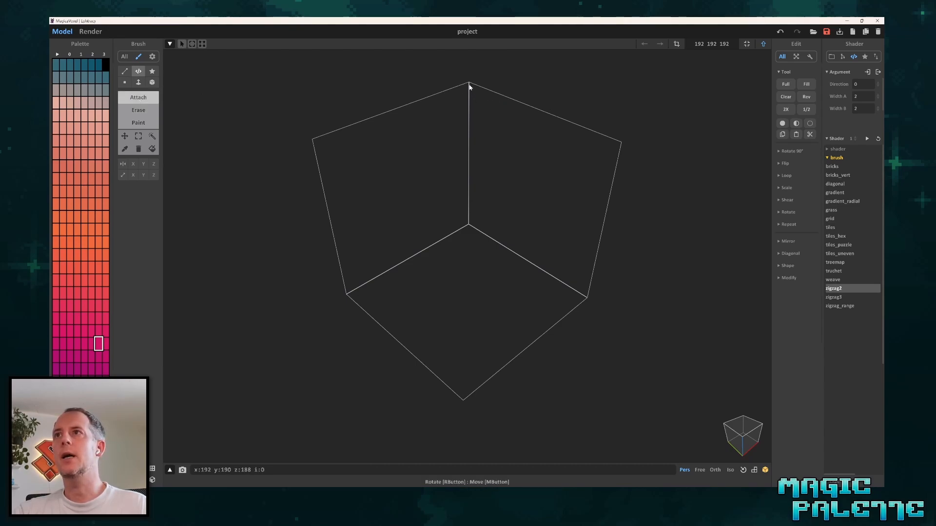
{"action": "mouse_move", "coordinate": [467, 86]}
{"action": "left_mouse_down"}
{"action": "mouse_move", "coordinate": [502, 313]}
{"action": "mouse_move", "coordinate": [470, 390]}
{"action": "mouse_move", "coordinate": [464, 443]}
{"action": "left_mouse_up"}
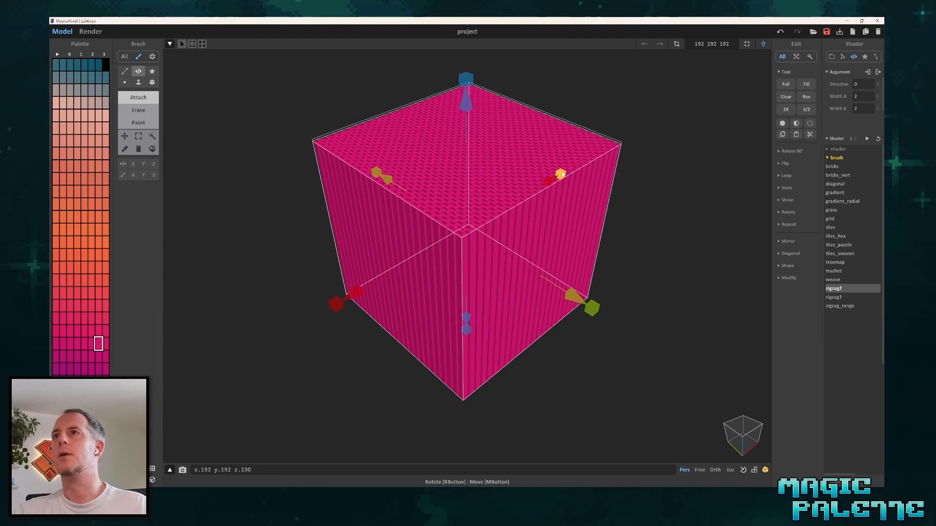
{"action": "left_click_drag", "start_coordinate": [472, 81], "coordinate": [479, 163]}
{"action": "scroll", "coordinate": [514, 267], "scroll_direction": "up", "scroll_amount": 6}
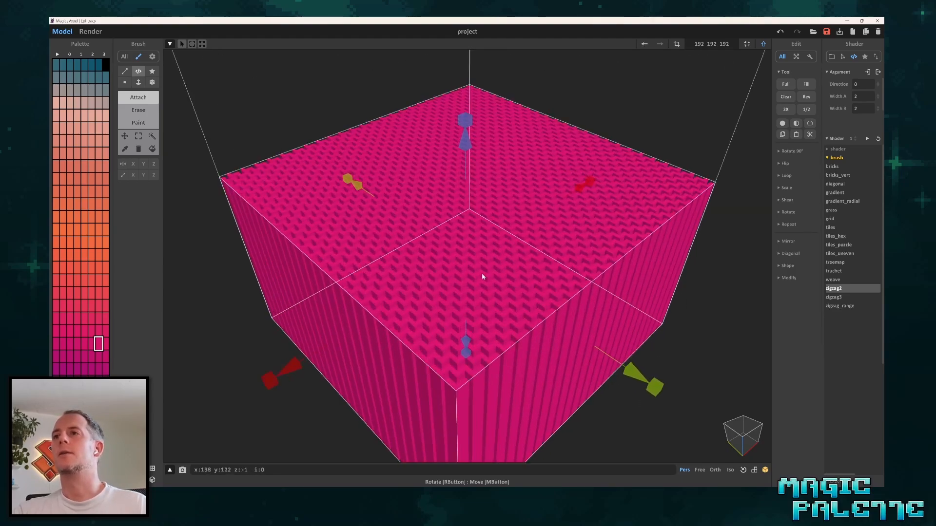
Pull the side boundaries of the zigzag region inward from the edges of the model volume.
{"action": "scroll", "coordinate": [496, 279], "scroll_direction": "down", "scroll_amount": 5}
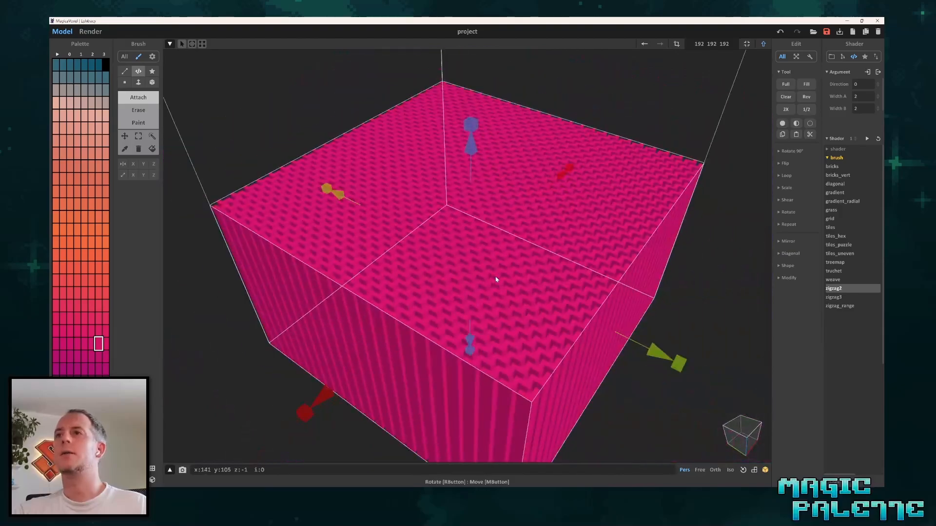
{"action": "right_click_drag", "start_coordinate": [495, 278], "coordinate": [483, 234]}
{"action": "scroll", "coordinate": [481, 274], "scroll_direction": "up", "scroll_amount": 5}
{"action": "scroll", "coordinate": [481, 274], "scroll_direction": "down", "scroll_amount": 5}
{"action": "scroll", "coordinate": [493, 149], "scroll_direction": "up", "scroll_amount": 4}
{"action": "left_click_drag", "start_coordinate": [656, 216], "coordinate": [601, 214]}
{"action": "right_click_drag", "start_coordinate": [602, 214], "coordinate": [335, 250]}
{"action": "left_click_drag", "start_coordinate": [229, 317], "coordinate": [277, 293]}
{"action": "right_click_drag", "start_coordinate": [468, 241], "coordinate": [597, 199]}
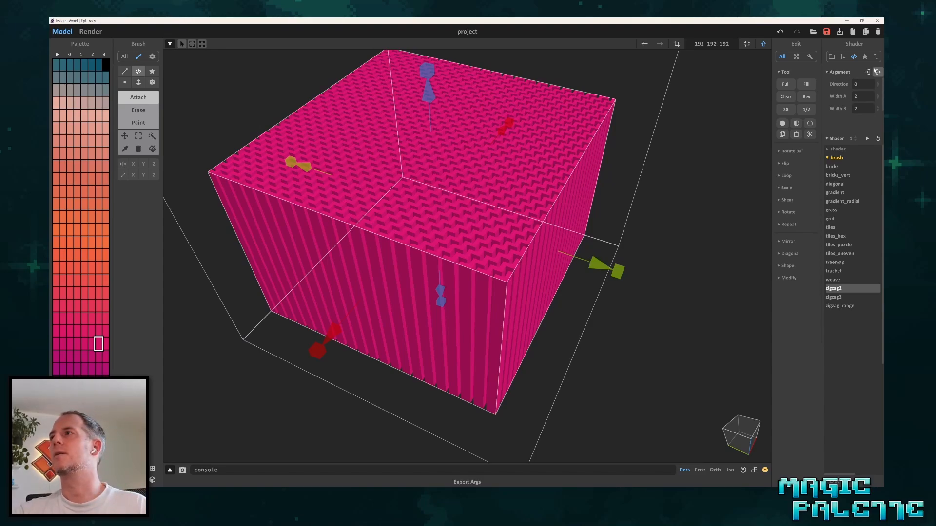
Set the zigzag pattern's Width A to 5 and Width B to 8, and commit the region as voxels.
{"action": "mouse_move", "coordinate": [878, 95]}
{"action": "left_mouse_down"}
{"action": "mouse_move", "coordinate": [877, 82]}
{"action": "mouse_move", "coordinate": [879, 95]}
{"action": "left_mouse_up"}
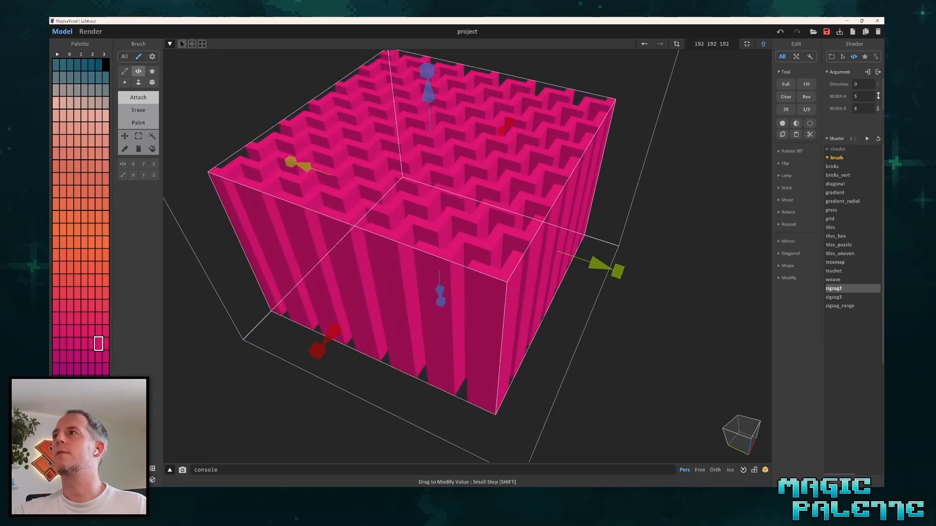
{"action": "right_click_drag", "start_coordinate": [485, 146], "coordinate": [592, 242]}
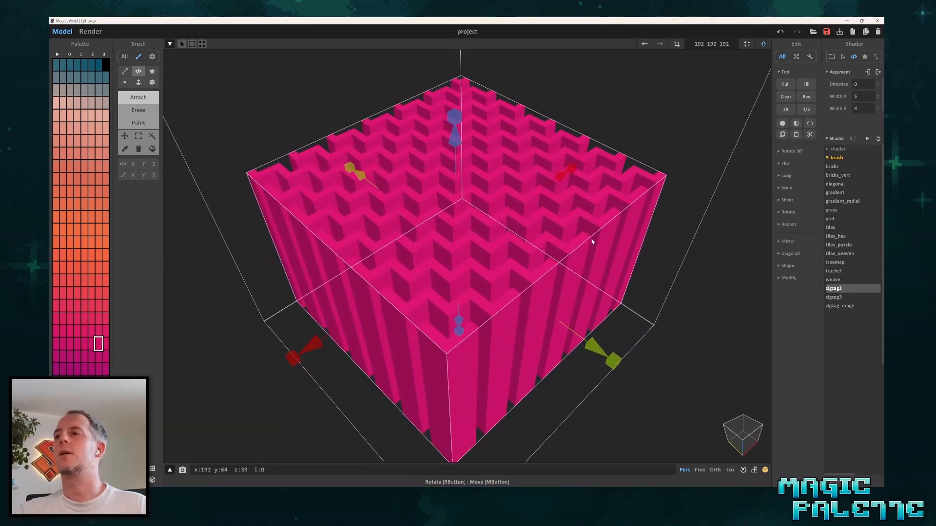
{"action": "mouse_move", "coordinate": [592, 242]}
{"action": "middle_mouse_down"}
{"action": "mouse_move", "coordinate": [586, 227]}
{"action": "mouse_move", "coordinate": [571, 225]}
{"action": "middle_mouse_up"}
{"action": "left_click", "coordinate": [668, 309]}
{"action": "right_click_drag", "start_coordinate": [320, 117], "coordinate": [335, 118]}
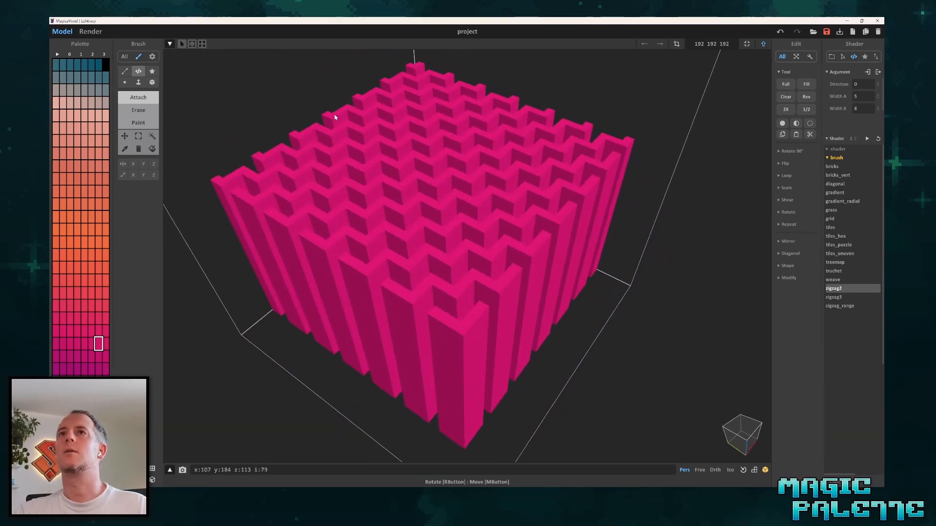
Render the zigzag walls with an image size of 2000 by 2000 and view them from another angle.
{"action": "scroll", "coordinate": [468, 199], "scroll_direction": "down", "scroll_amount": 3}
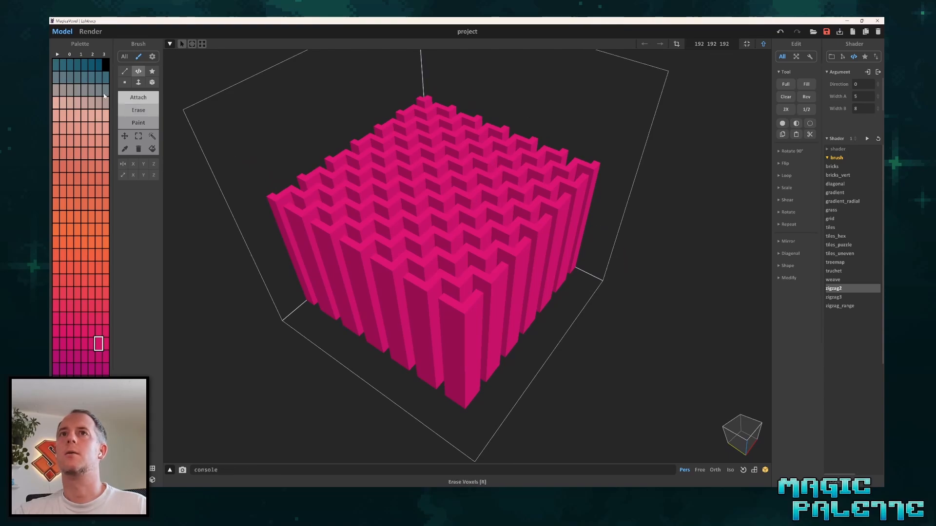
{"action": "mouse_move", "coordinate": [527, 210]}
{"action": "right_mouse_down"}
{"action": "mouse_move", "coordinate": [529, 138]}
{"action": "mouse_move", "coordinate": [512, 204]}
{"action": "right_mouse_up"}
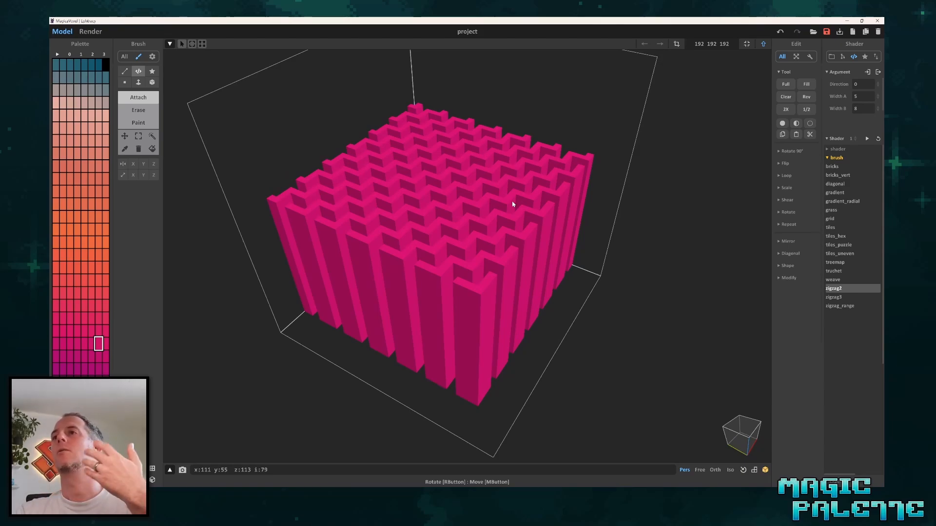
{"action": "right_click_drag", "start_coordinate": [277, 88], "coordinate": [462, 195]}
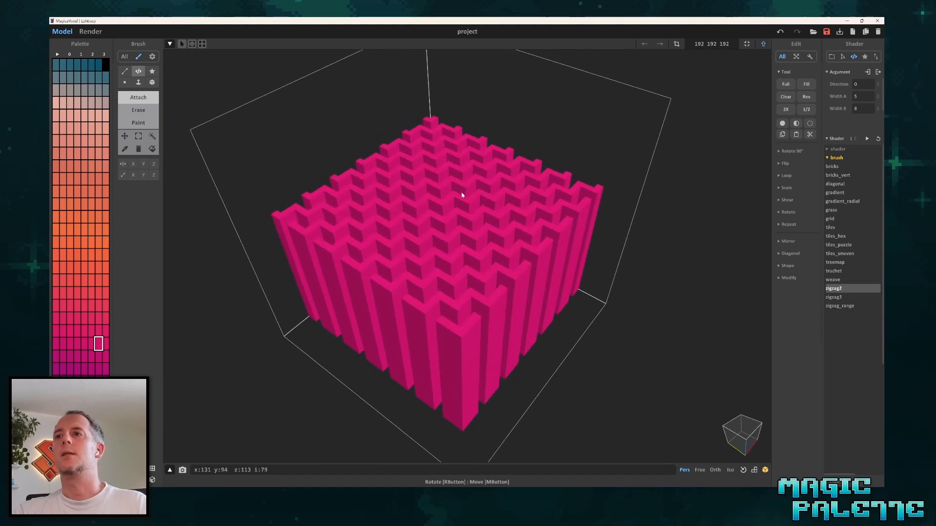
{"action": "scroll", "coordinate": [452, 345], "scroll_direction": "up", "scroll_amount": 10}
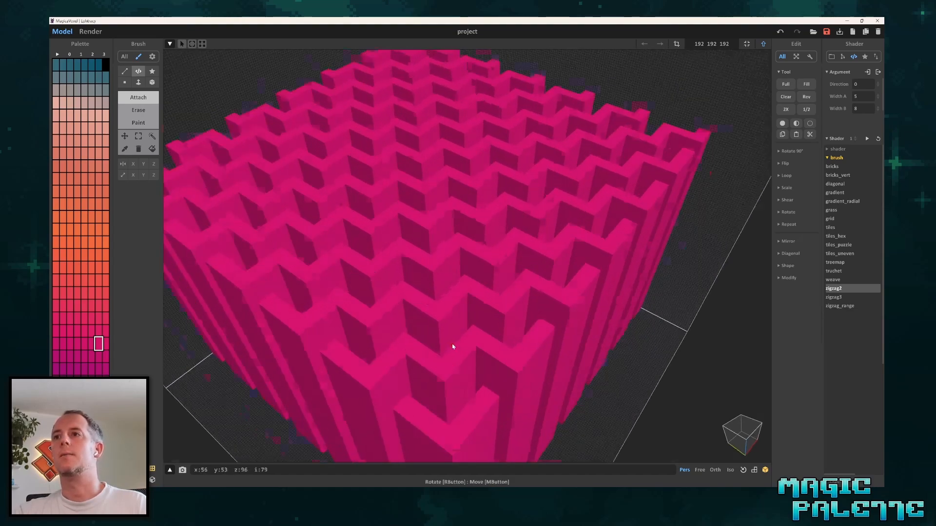
{"action": "right_click_drag", "start_coordinate": [453, 337], "coordinate": [463, 306]}
{"action": "scroll", "coordinate": [461, 309], "scroll_direction": "down", "scroll_amount": 10}
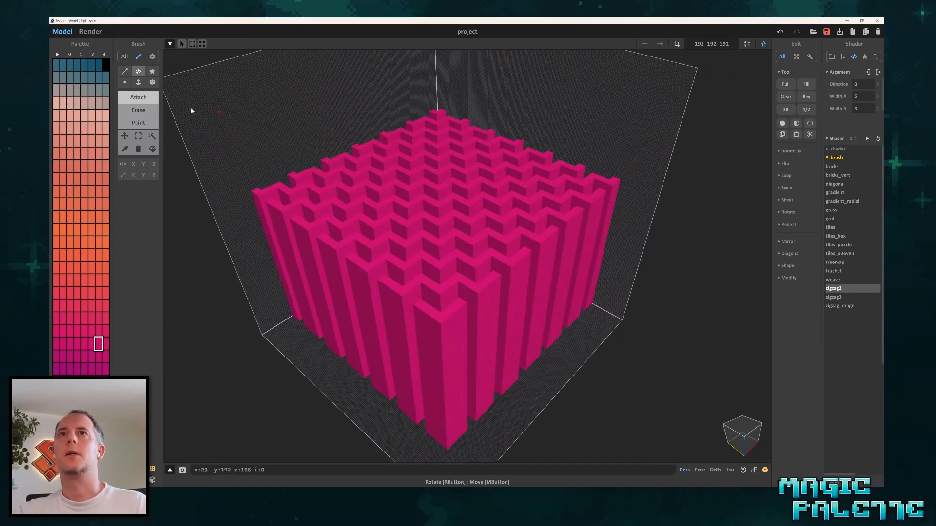
{"action": "left_click", "coordinate": [91, 32]}
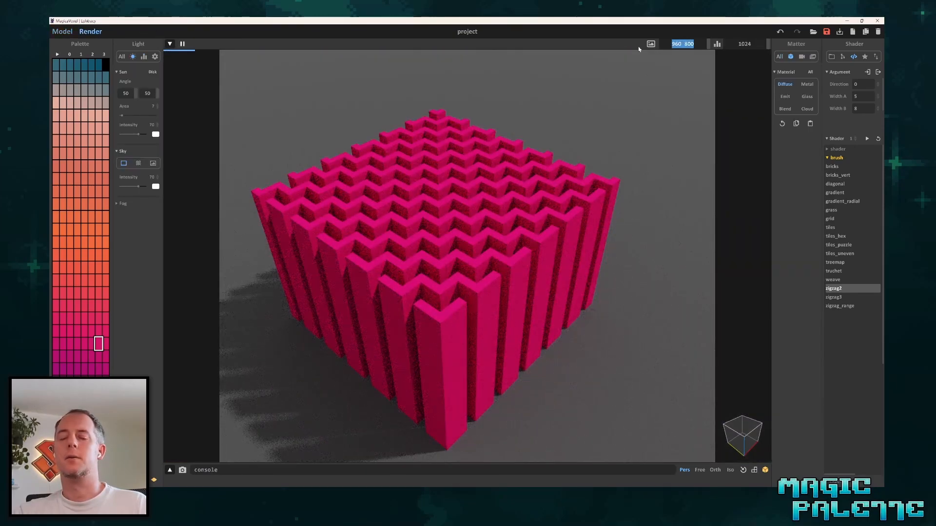
{"action": "type", "text": "2000"}
{"action": "key", "text": "Return"}
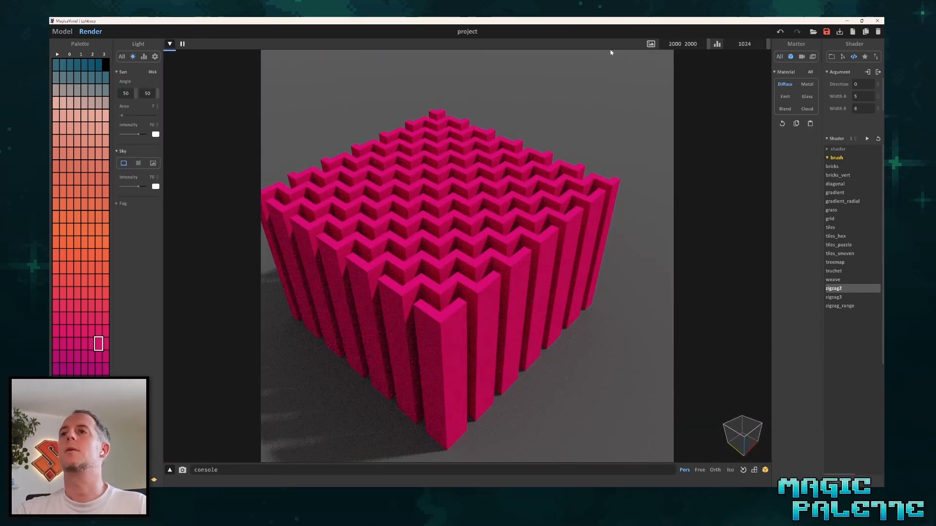
{"action": "right_click_drag", "start_coordinate": [445, 181], "coordinate": [355, 229]}
Return to model editing and delete all zigzag voxels from the model.
{"action": "left_click", "coordinate": [64, 32]}
{"action": "scroll", "coordinate": [502, 186], "scroll_direction": "down", "scroll_amount": 3}
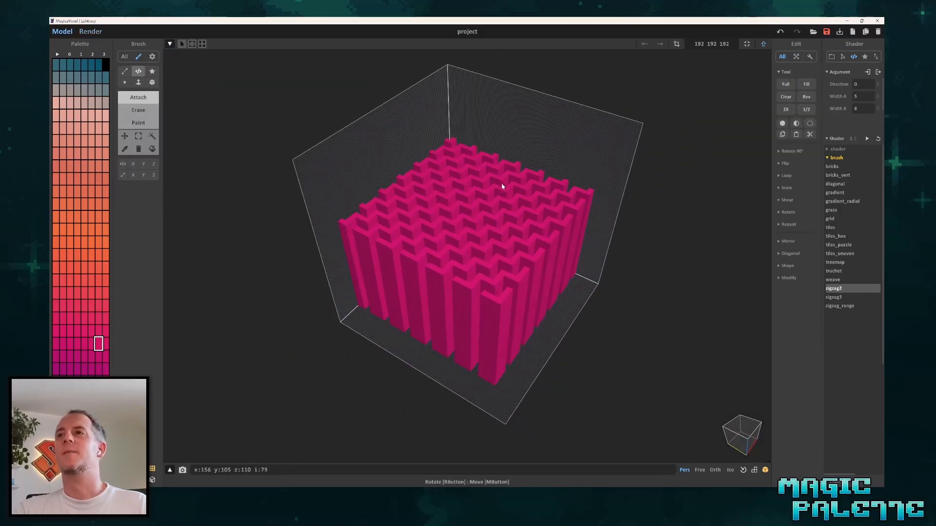
{"action": "key", "text": "Delete"}
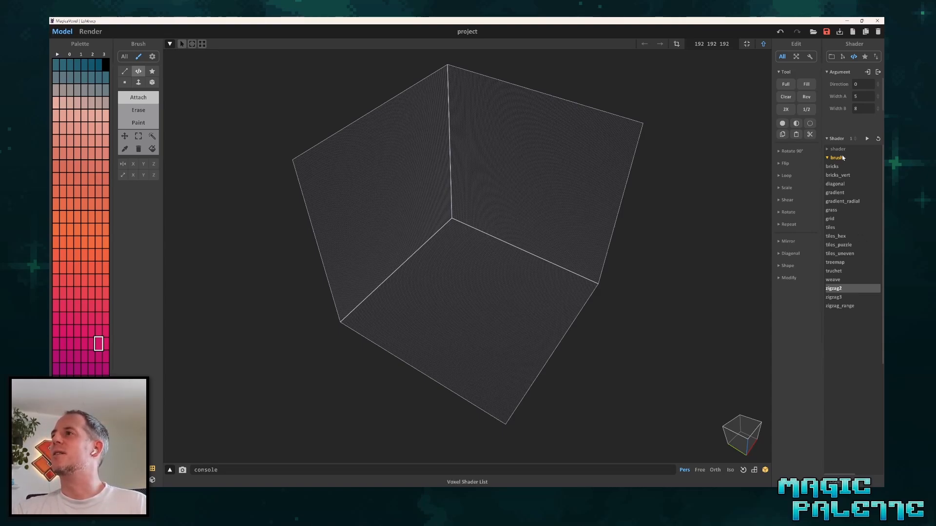
Generate terrain in the empty model volume with the tergen shader from the erics shader folder.
{"action": "left_click", "coordinate": [827, 158]}
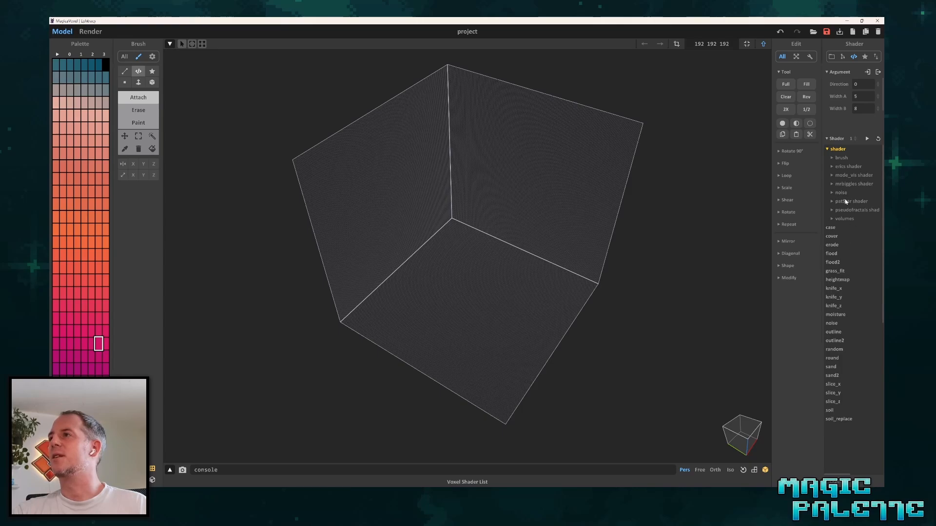
{"action": "left_click", "coordinate": [831, 166]}
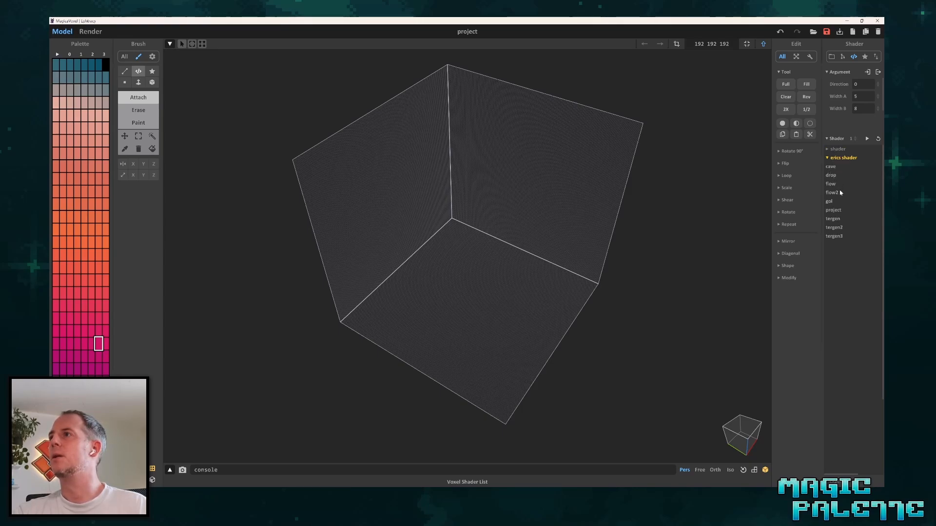
{"action": "left_click", "coordinate": [839, 219]}
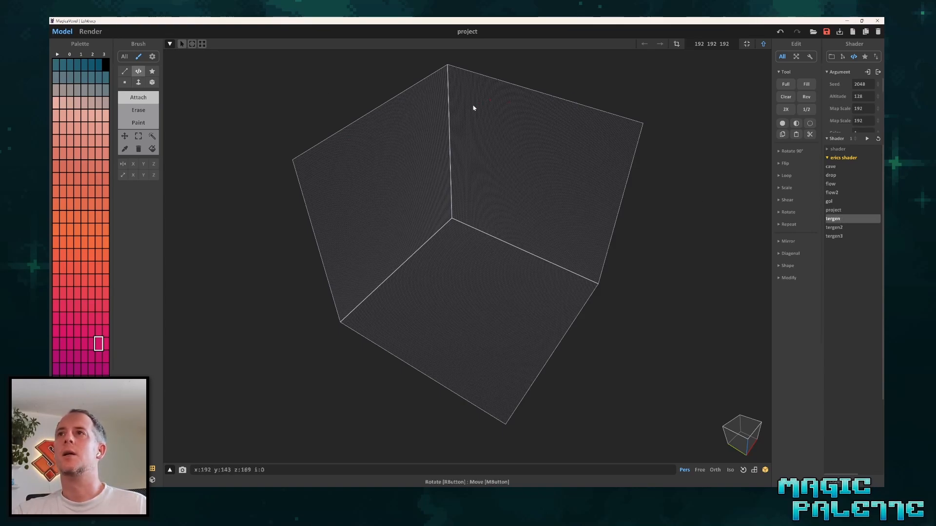
{"action": "left_click", "coordinate": [449, 93]}
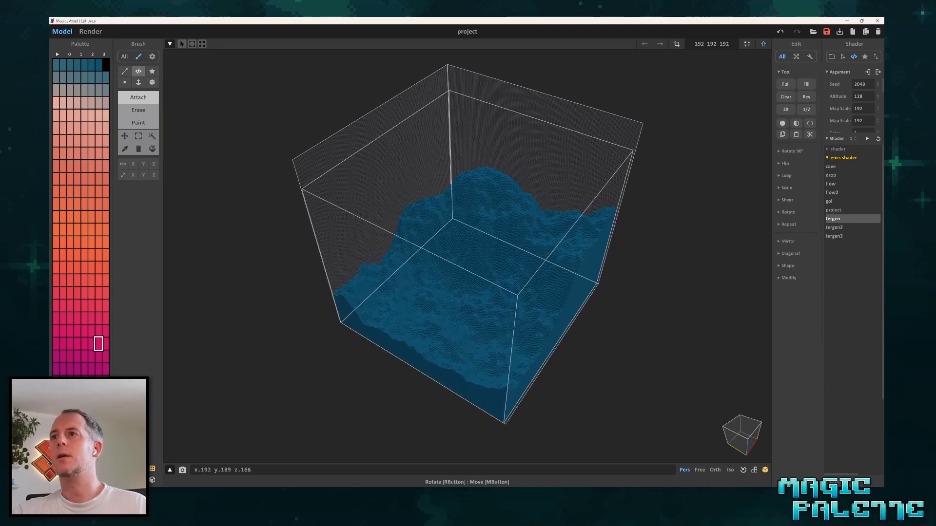
Set the generated terrain's Altitude to 109 and its Seed to 2045.
{"action": "right_click_drag", "start_coordinate": [624, 319], "coordinate": [807, 155]}
{"action": "left_click_drag", "start_coordinate": [877, 96], "coordinate": [879, 128]}
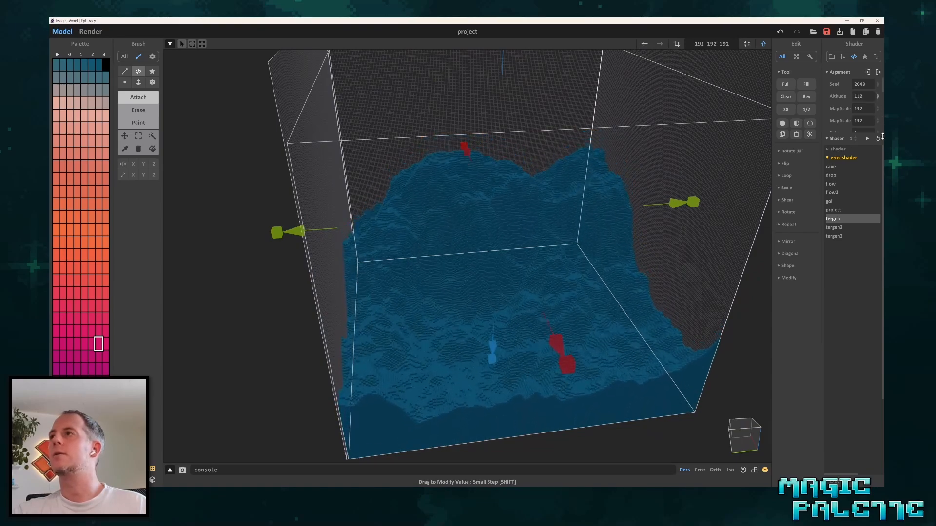
{"action": "left_click", "coordinate": [879, 87]}
{"action": "left_click_drag", "start_coordinate": [879, 87], "coordinate": [880, 92]}
{"action": "right_click_drag", "start_coordinate": [702, 246], "coordinate": [660, 273]}
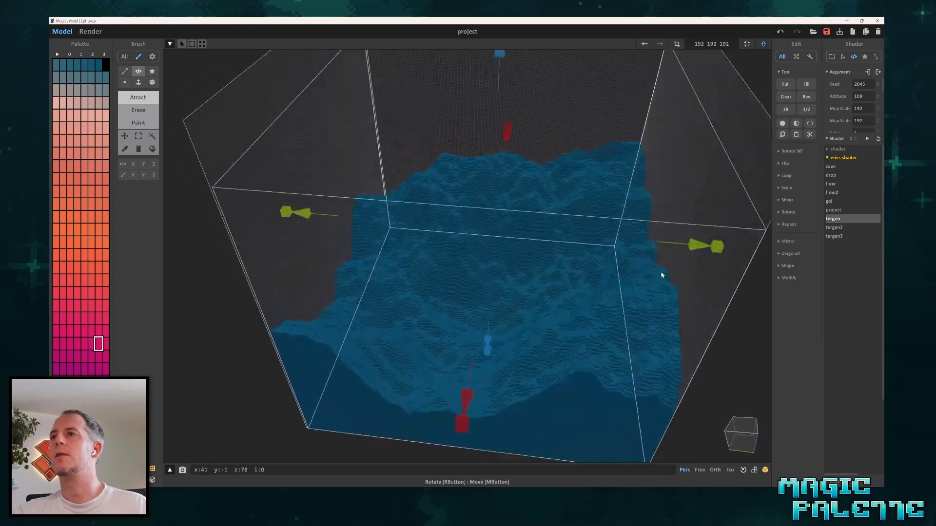
Set the terrain's second Map Scale to 198, its X-Offset to -4 and its Seed to 2041.
{"action": "left_click_drag", "start_coordinate": [876, 120], "coordinate": [877, 84]}
{"action": "scroll", "coordinate": [876, 117], "scroll_direction": "down", "scroll_amount": 3}
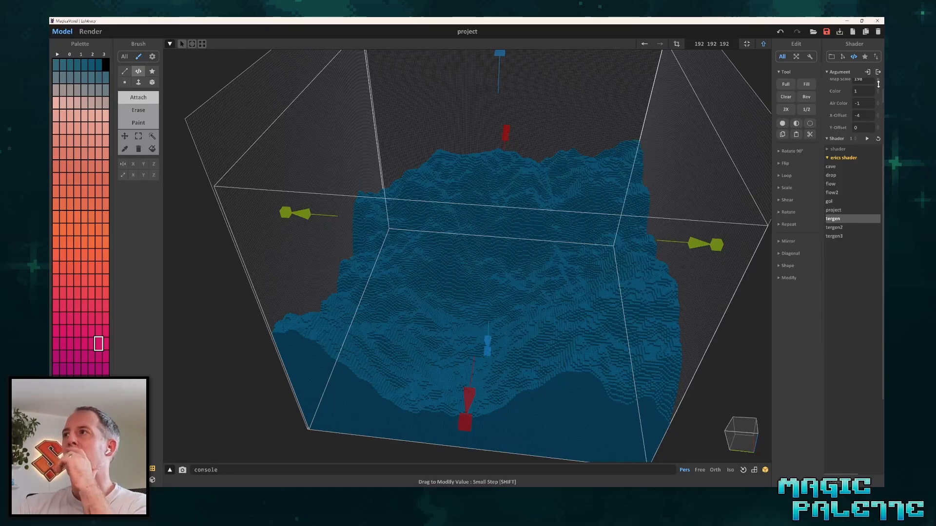
{"action": "scroll", "coordinate": [852, 104], "scroll_direction": "up", "scroll_amount": 2}
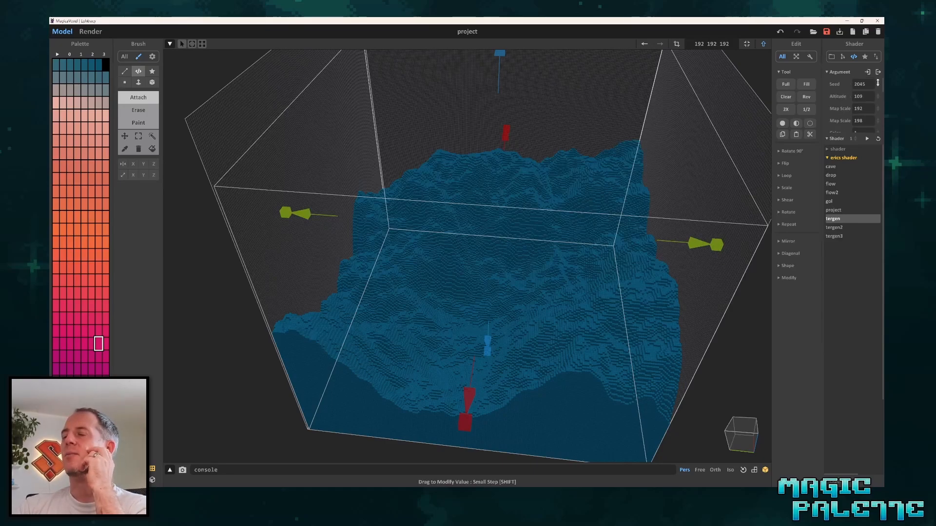
{"action": "left_click_drag", "start_coordinate": [877, 85], "coordinate": [877, 95]}
{"action": "mouse_move", "coordinate": [712, 190]}
{"action": "right_mouse_down"}
{"action": "mouse_move", "coordinate": [586, 239]}
{"action": "mouse_move", "coordinate": [595, 211]}
{"action": "mouse_move", "coordinate": [526, 218]}
{"action": "mouse_move", "coordinate": [549, 243]}
{"action": "mouse_move", "coordinate": [560, 217]}
{"action": "mouse_move", "coordinate": [525, 213]}
{"action": "mouse_move", "coordinate": [597, 210]}
{"action": "right_mouse_up"}
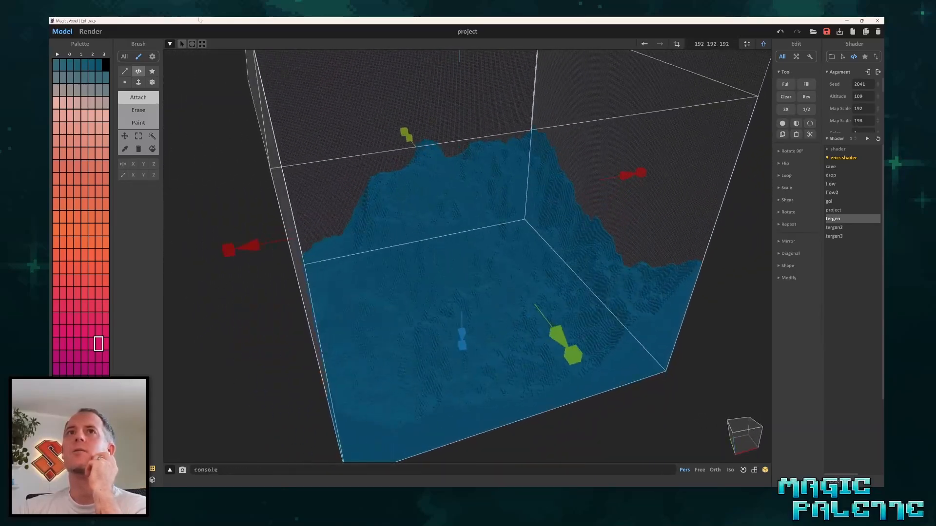
Preview the generated terrain as a render from a different angle and return to model editing.
{"action": "left_click", "coordinate": [91, 31]}
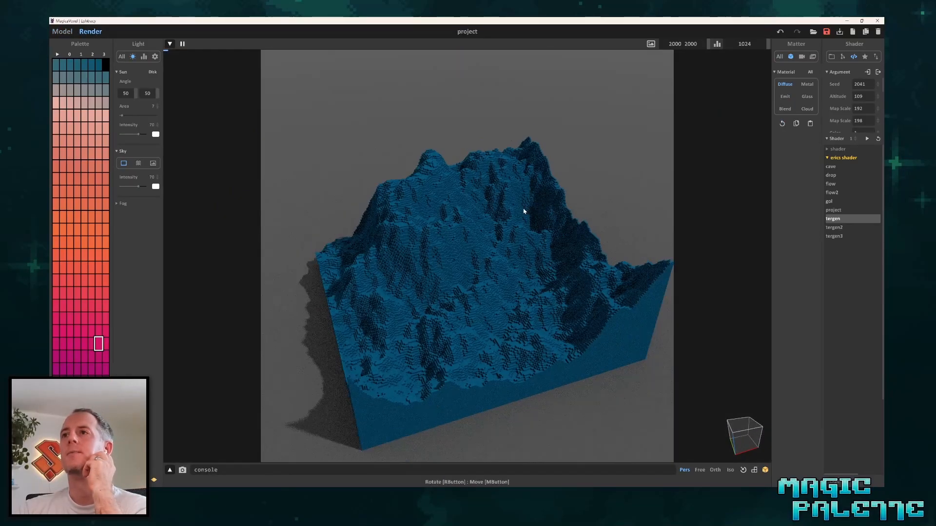
{"action": "right_click_drag", "start_coordinate": [522, 209], "coordinate": [540, 200]}
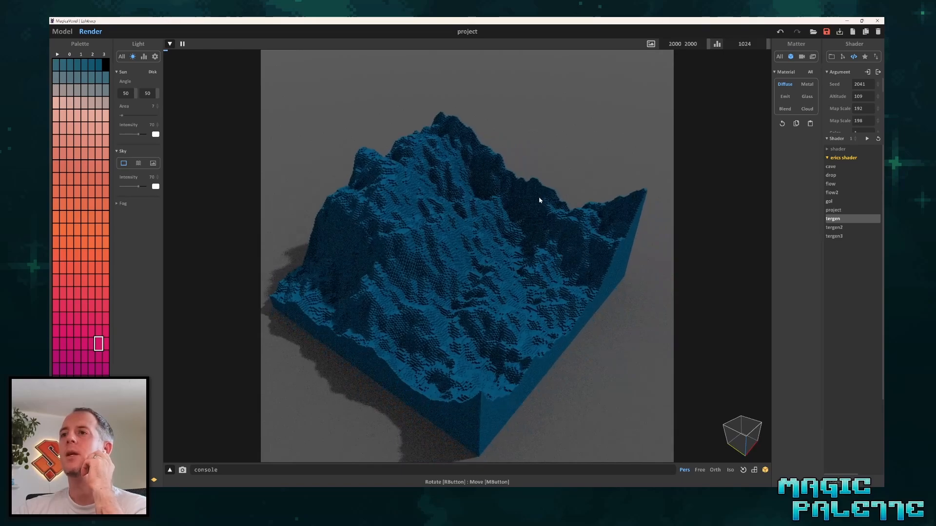
{"action": "left_click", "coordinate": [62, 31]}
View the terrain object in the world, reenter it for voxel editing and delete all its voxels.
{"action": "key", "text": "Tab"}
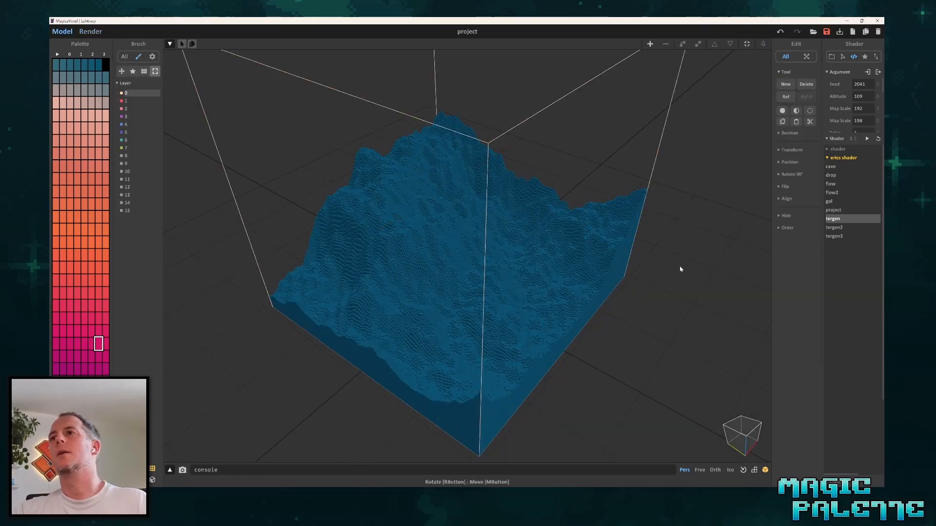
{"action": "scroll", "coordinate": [569, 288], "scroll_direction": "down", "scroll_amount": 3}
{"action": "scroll", "coordinate": [566, 290], "scroll_direction": "up", "scroll_amount": 2}
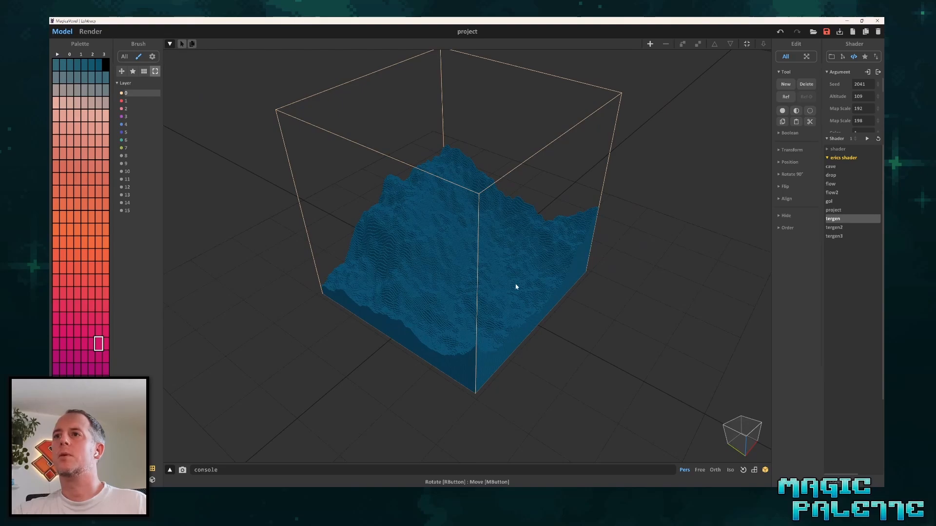
{"action": "key", "text": "Tab"}
{"action": "key", "text": "Delete"}
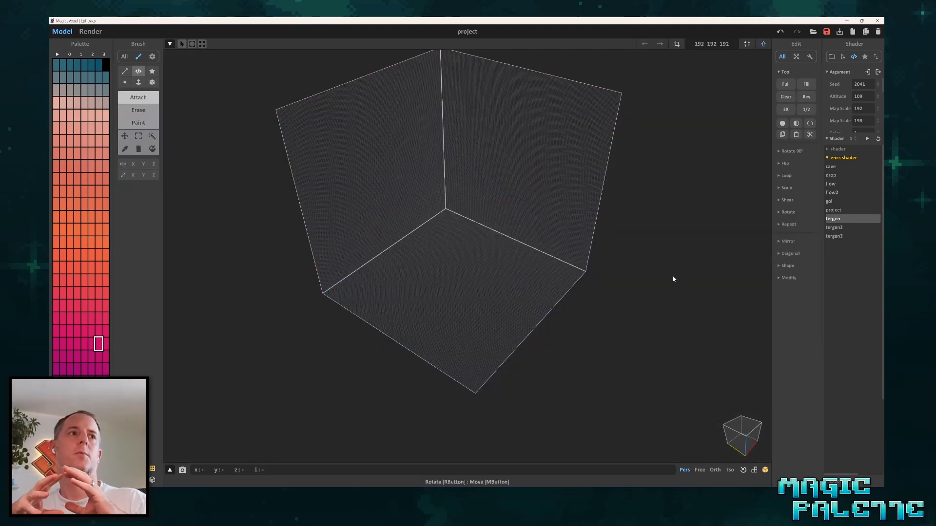
Load the Sand_dunes shader from the mode_vis collection and generate dunes across the full floor of the empty model.
{"action": "left_click", "coordinate": [833, 157]}
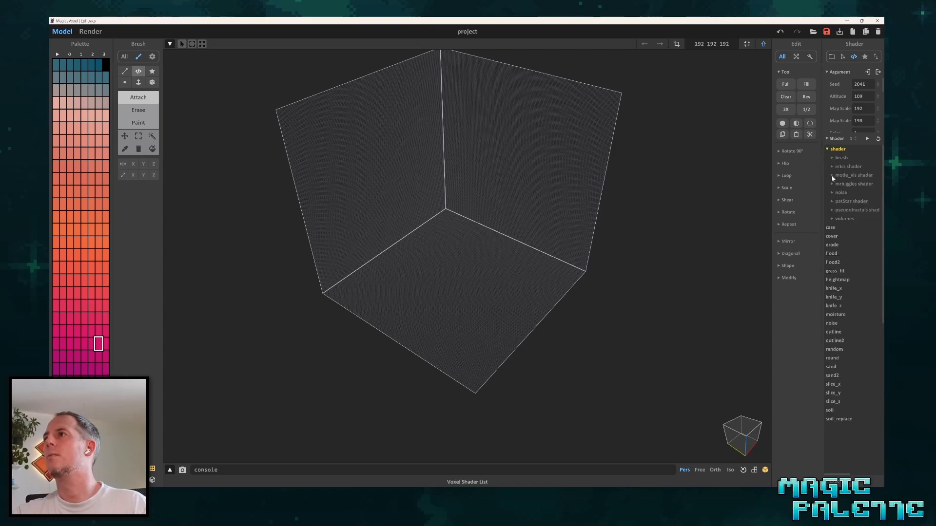
{"action": "left_click", "coordinate": [833, 176]}
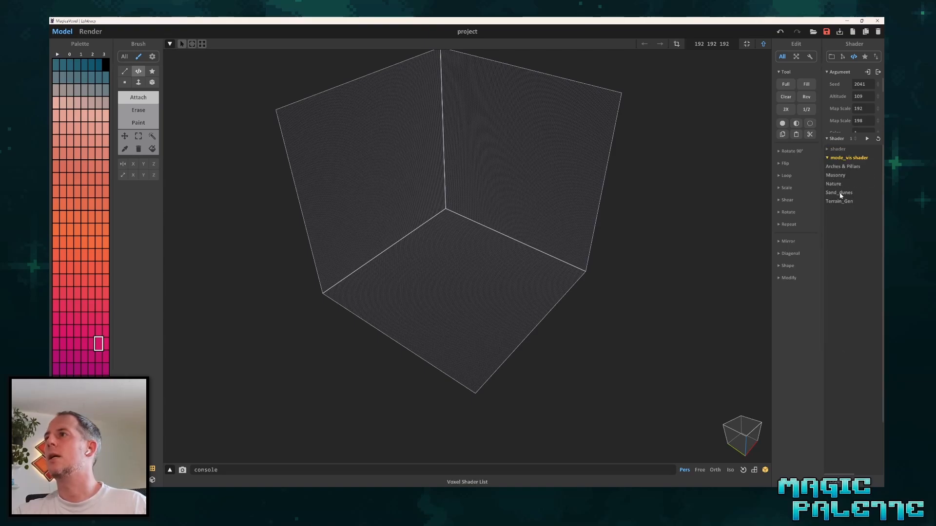
{"action": "left_click", "coordinate": [841, 193]}
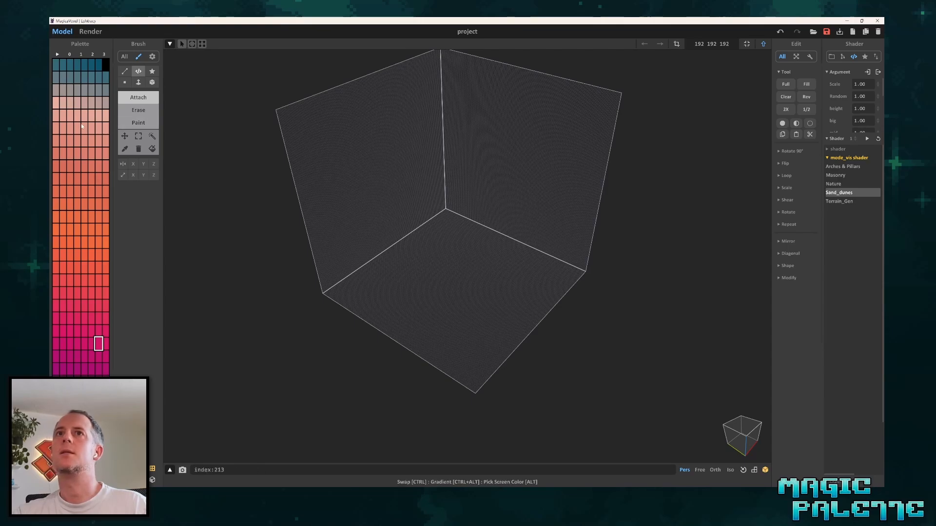
{"action": "left_click", "coordinate": [444, 93]}
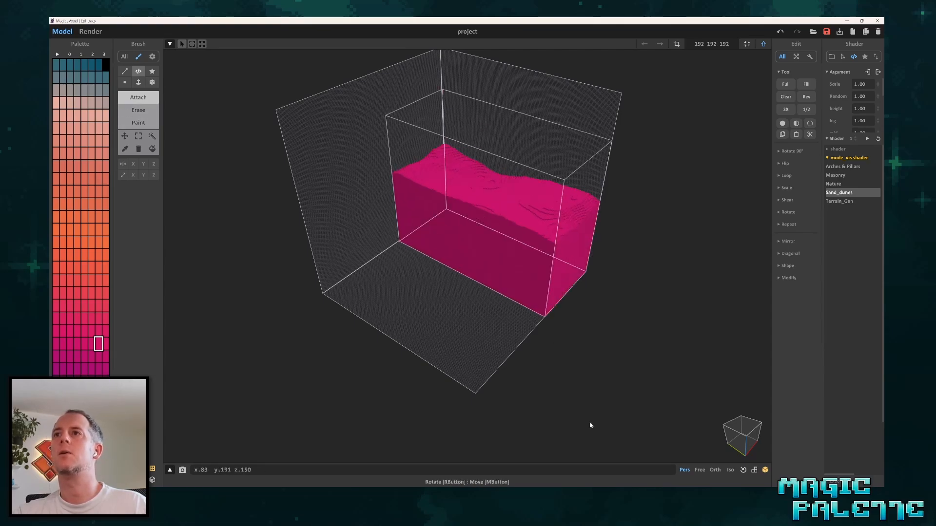
{"action": "right_click_drag", "start_coordinate": [509, 287], "coordinate": [495, 291]}
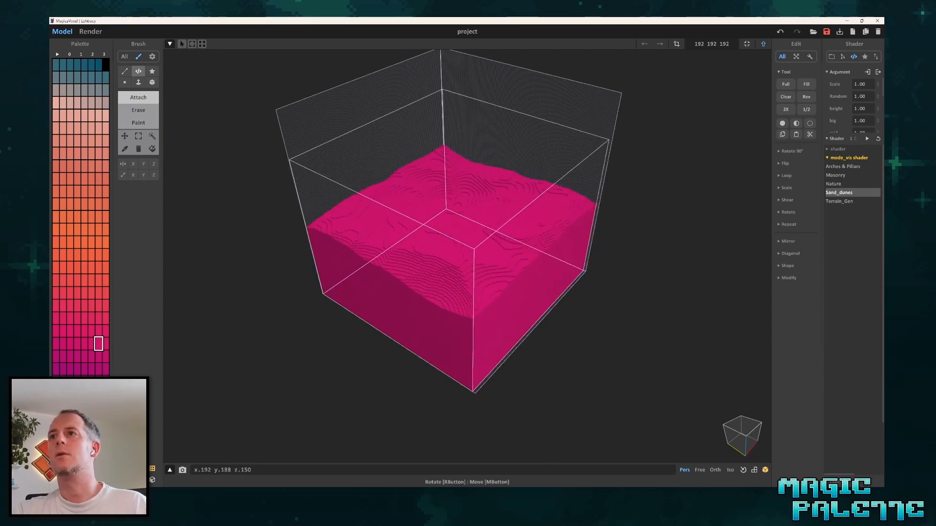
{"action": "scroll", "coordinate": [564, 243], "scroll_direction": "up", "scroll_amount": 3}
{"action": "right_click_drag", "start_coordinate": [564, 243], "coordinate": [514, 236]}
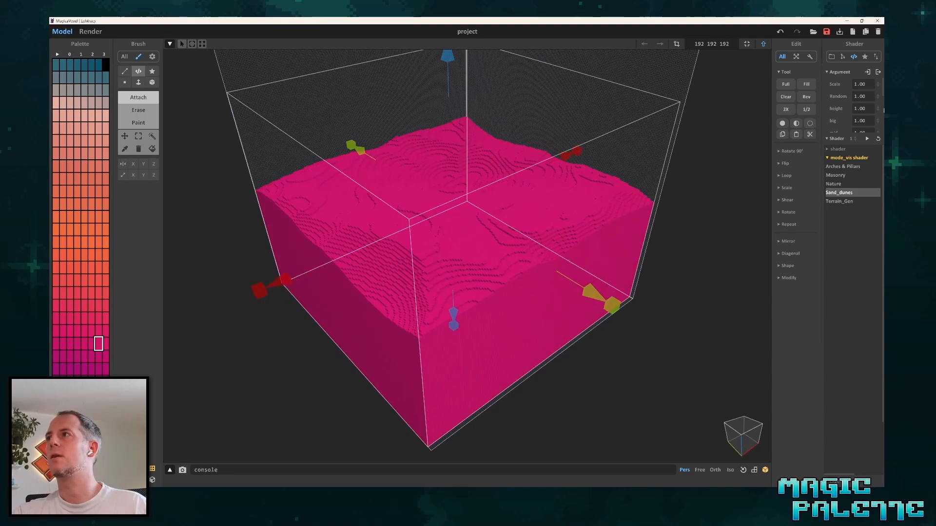
Set the sand dunes' height to 2.30 and recolour them with the orange palette colour at index 150.
{"action": "left_click_drag", "start_coordinate": [878, 108], "coordinate": [877, 78]}
{"action": "right_click_drag", "start_coordinate": [633, 214], "coordinate": [262, 213]}
{"action": "left_click", "coordinate": [77, 192]}
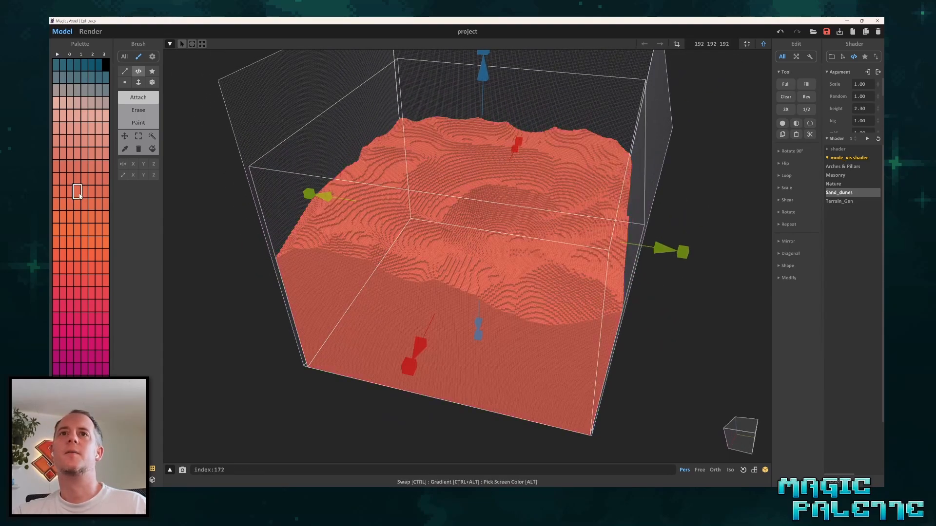
{"action": "right_click_drag", "start_coordinate": [590, 238], "coordinate": [555, 238]}
{"action": "left_click", "coordinate": [91, 230]}
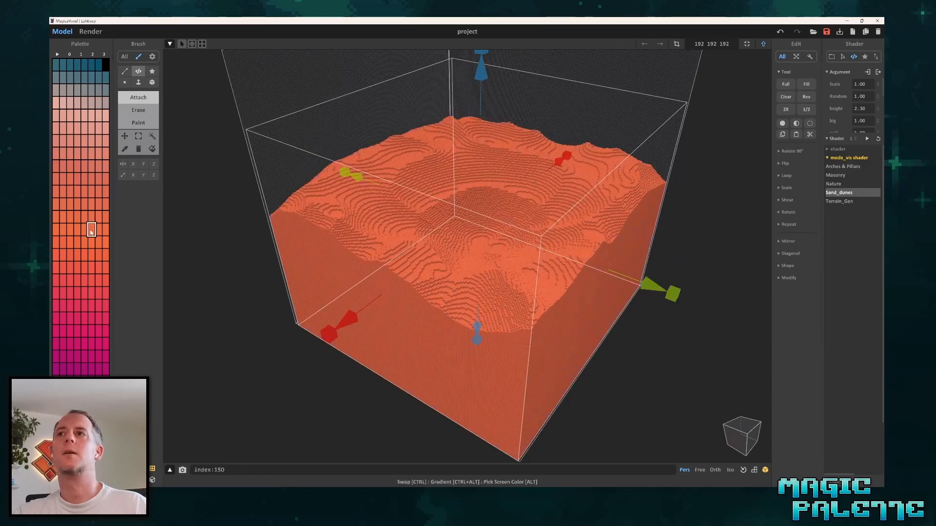
{"action": "scroll", "coordinate": [542, 209], "scroll_direction": "up", "scroll_amount": 10}
{"action": "middle_click_drag", "start_coordinate": [551, 231], "coordinate": [537, 269]}
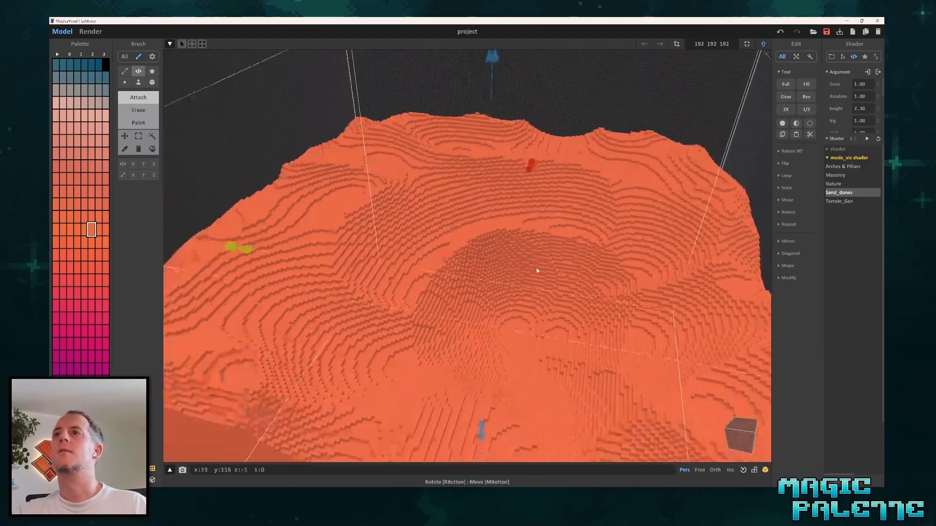
{"action": "right_click_drag", "start_coordinate": [537, 270], "coordinate": [497, 256]}
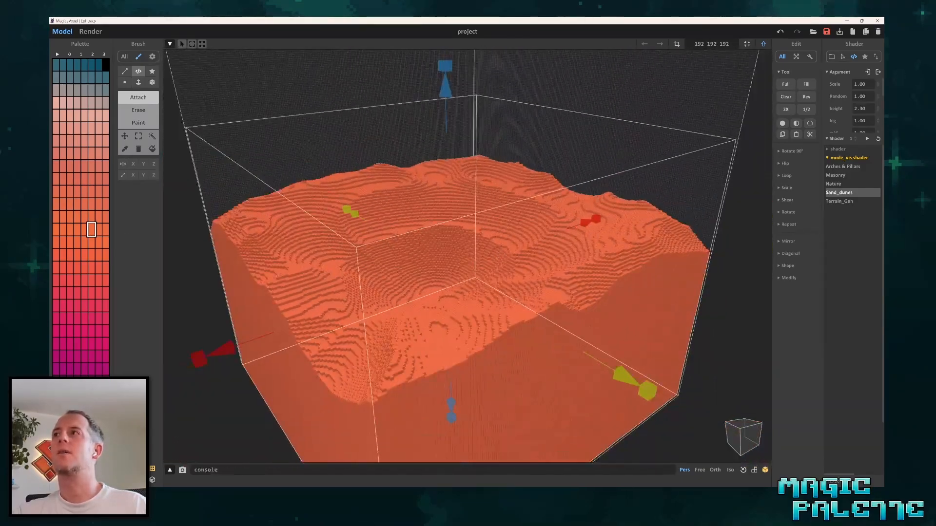
Set the Sand_dunes Scale to 1.45 and inspect the enlarged dunes up close.
{"action": "left_click_drag", "start_coordinate": [876, 86], "coordinate": [876, 62]}
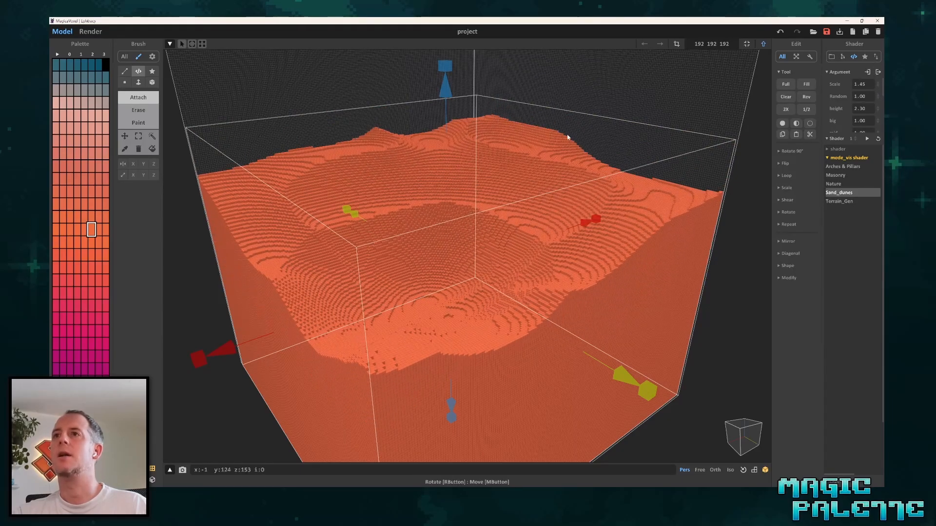
{"action": "right_click_drag", "start_coordinate": [569, 138], "coordinate": [600, 159]}
{"action": "scroll", "coordinate": [599, 159], "scroll_direction": "up", "scroll_amount": 3}
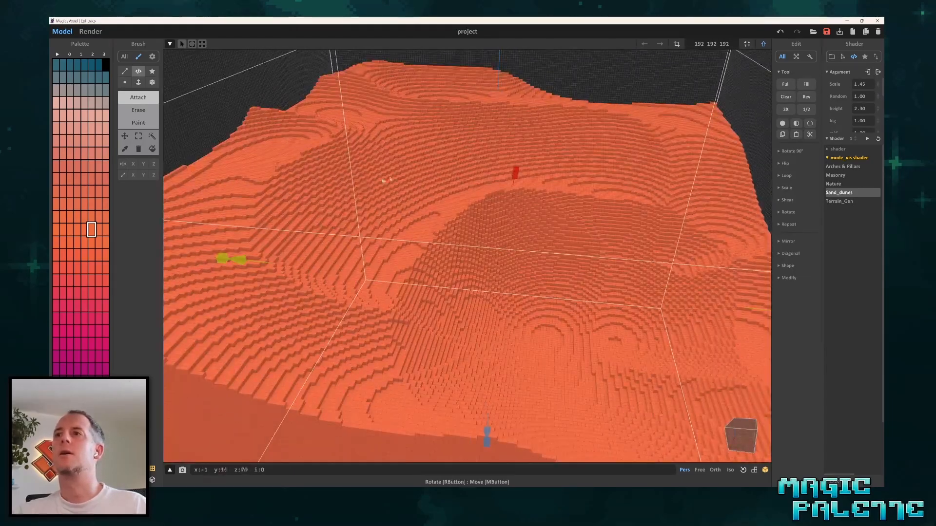
{"action": "middle_click_drag", "start_coordinate": [449, 175], "coordinate": [453, 196]}
{"action": "right_click_drag", "start_coordinate": [453, 196], "coordinate": [427, 207]}
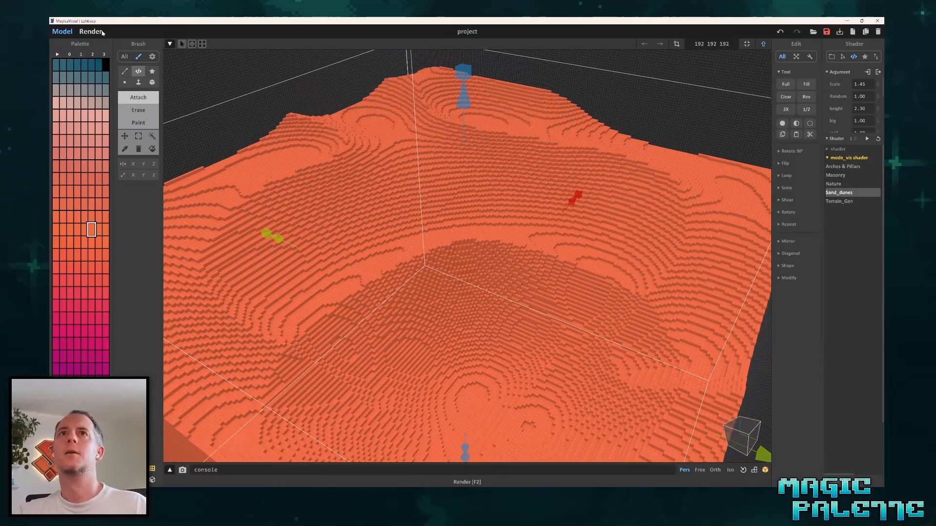
Preview the orange dunes as a render, return to model editing and bring the whole model into view.
{"action": "left_click", "coordinate": [90, 31]}
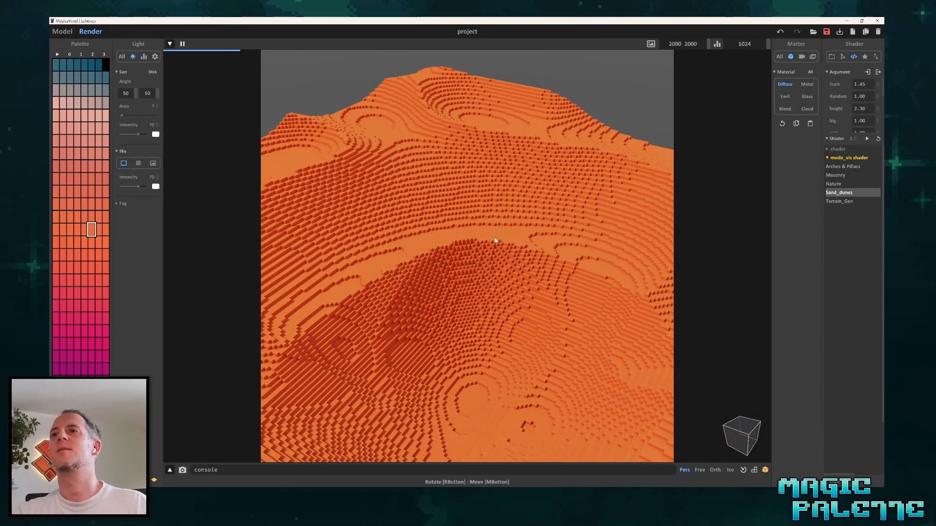
{"action": "mouse_move", "coordinate": [498, 266]}
{"action": "right_mouse_down"}
{"action": "mouse_move", "coordinate": [417, 266]}
{"action": "mouse_move", "coordinate": [498, 271]}
{"action": "right_mouse_up"}
{"action": "left_click", "coordinate": [62, 32]}
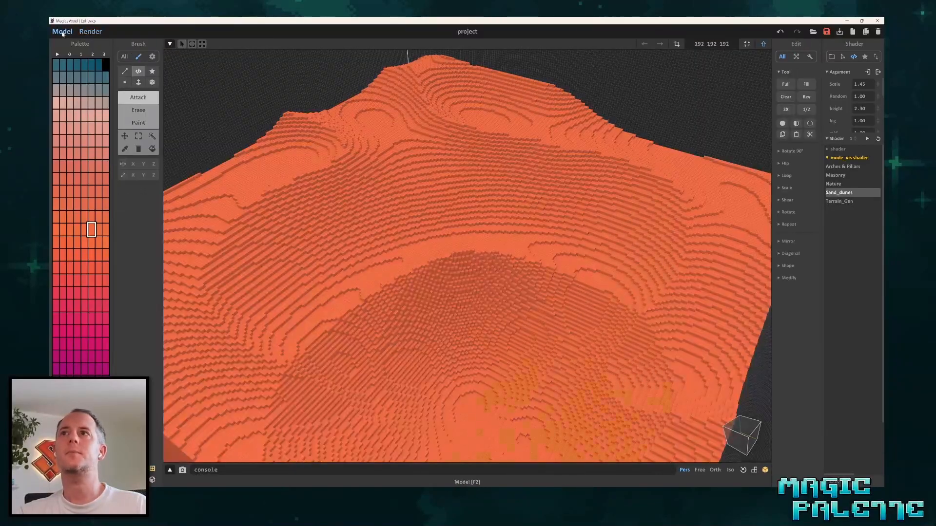
{"action": "scroll", "coordinate": [494, 207], "scroll_direction": "down", "scroll_amount": 3}
{"action": "scroll", "coordinate": [494, 210], "scroll_direction": "down", "scroll_amount": 5}
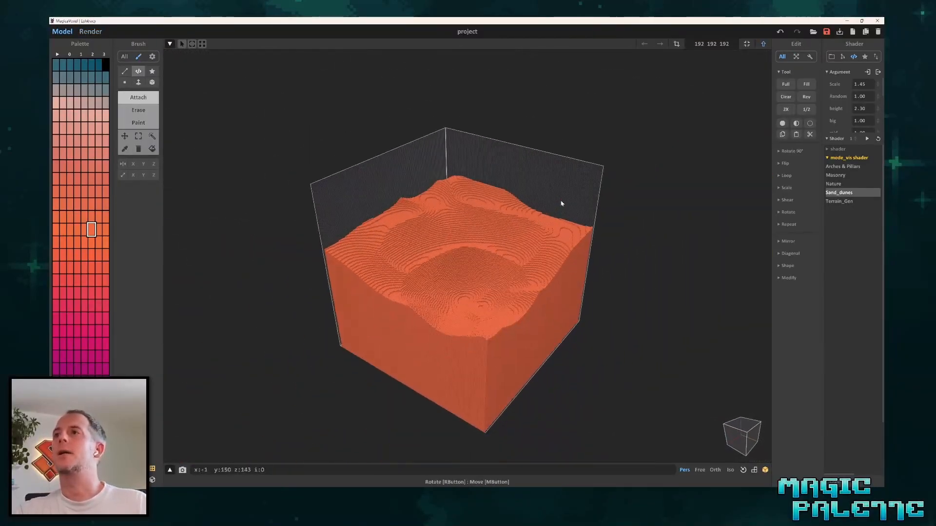
Choose the erode shader from the main shader list and run it once on the dunes.
{"action": "left_click", "coordinate": [831, 158]}
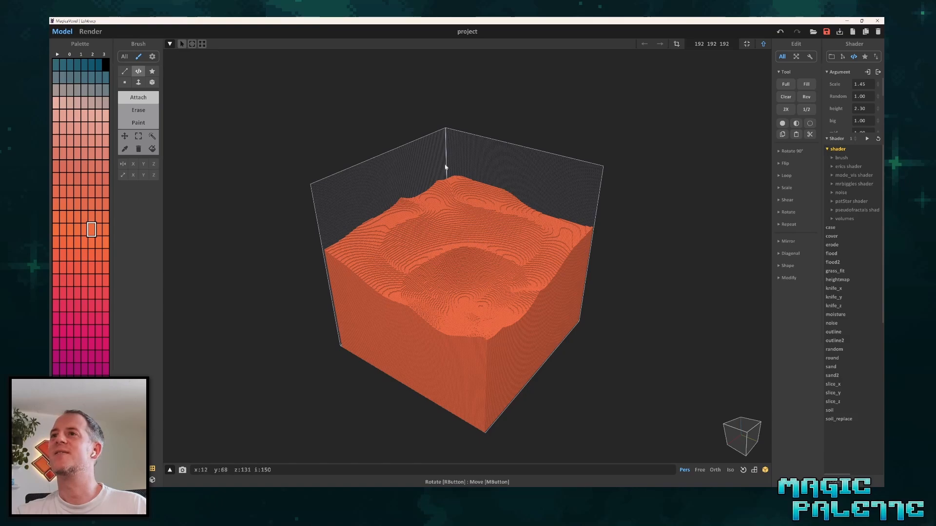
{"action": "right_click_drag", "start_coordinate": [481, 315], "coordinate": [585, 324]}
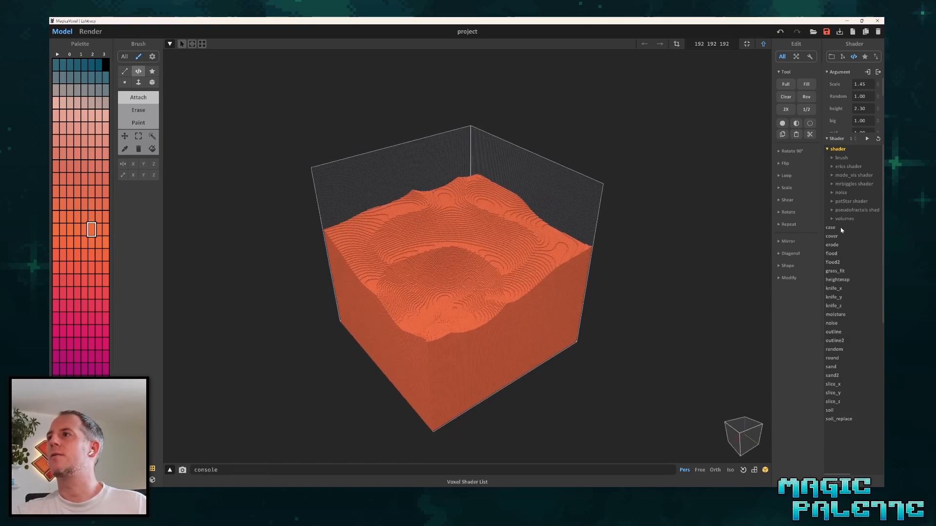
{"action": "left_click", "coordinate": [834, 245]}
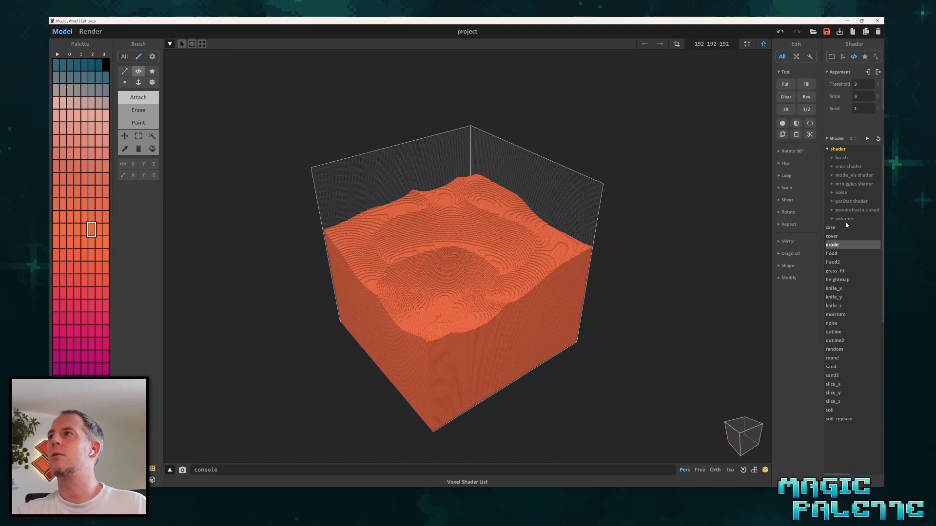
{"action": "left_click", "coordinate": [866, 140]}
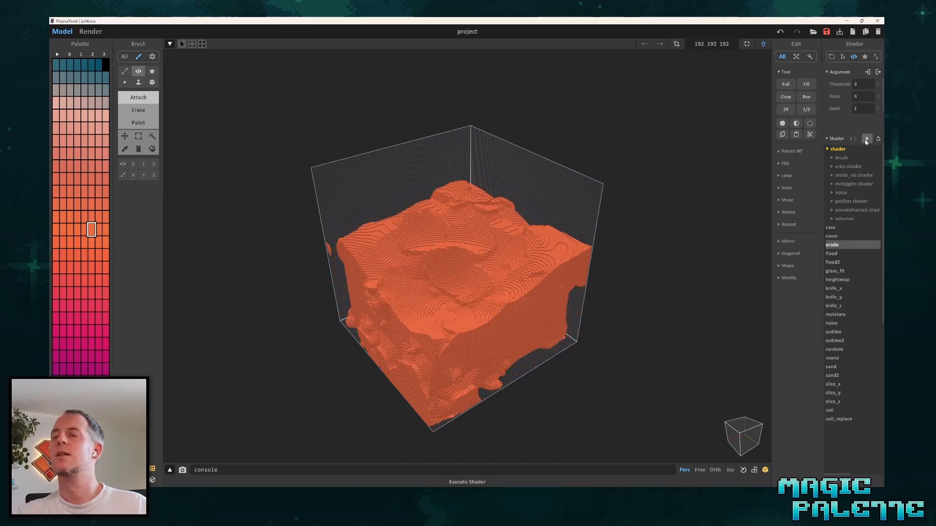
{"action": "scroll", "coordinate": [549, 326], "scroll_direction": "up", "scroll_amount": 4}
{"action": "right_click_drag", "start_coordinate": [530, 266], "coordinate": [528, 242]}
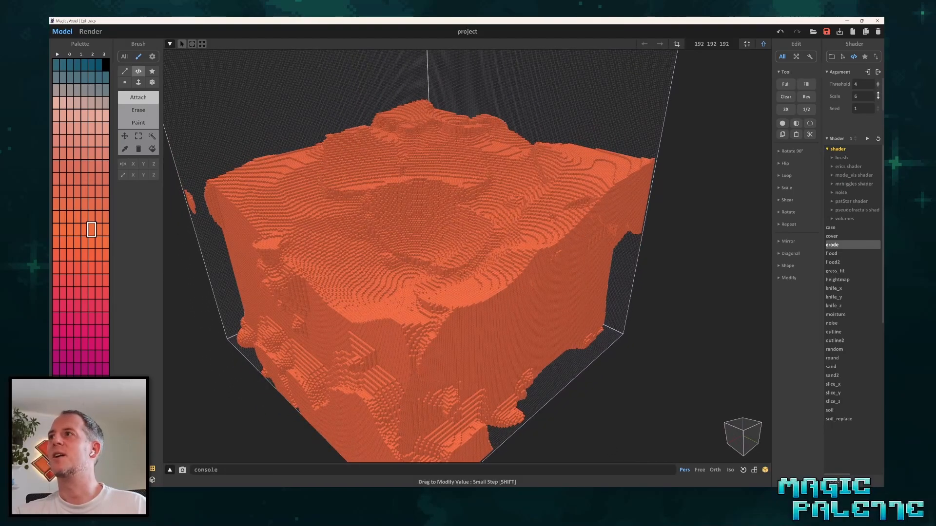
Set the erode shader's Threshold to 10 and Scale to 9 and run it repeatedly on the dune block.
{"action": "left_click_drag", "start_coordinate": [879, 87], "coordinate": [880, 82]}
{"action": "left_click", "coordinate": [866, 140]}
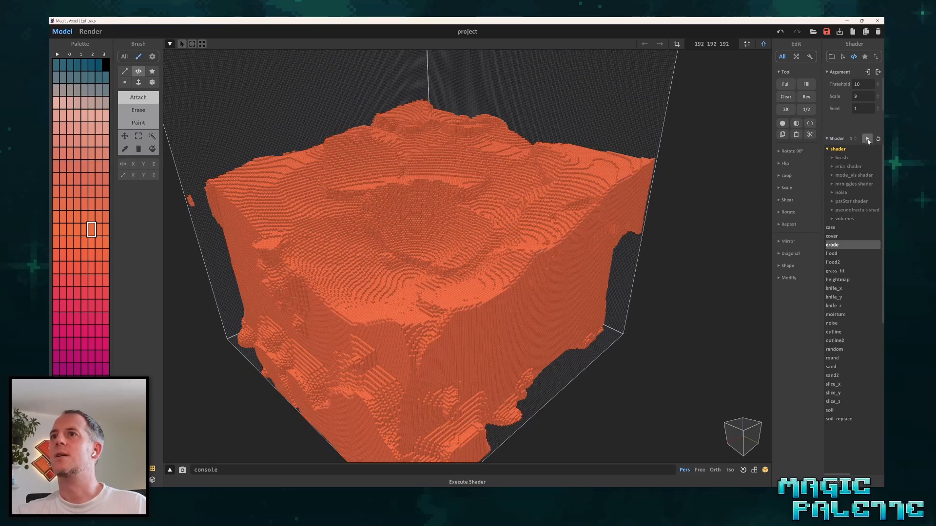
{"action": "left_click", "coordinate": [867, 141]}
{"action": "left_click", "coordinate": [867, 141]}
{"action": "left_click", "coordinate": [868, 141]}
{"action": "left_click", "coordinate": [867, 141]}
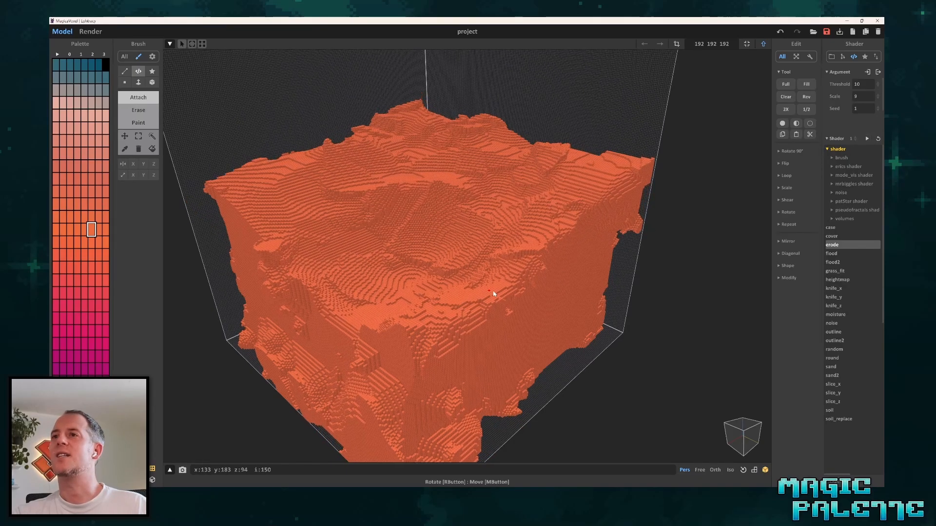
{"action": "mouse_move", "coordinate": [493, 294]}
{"action": "right_mouse_down"}
{"action": "mouse_move", "coordinate": [529, 274]}
{"action": "mouse_move", "coordinate": [498, 293]}
{"action": "right_mouse_up"}
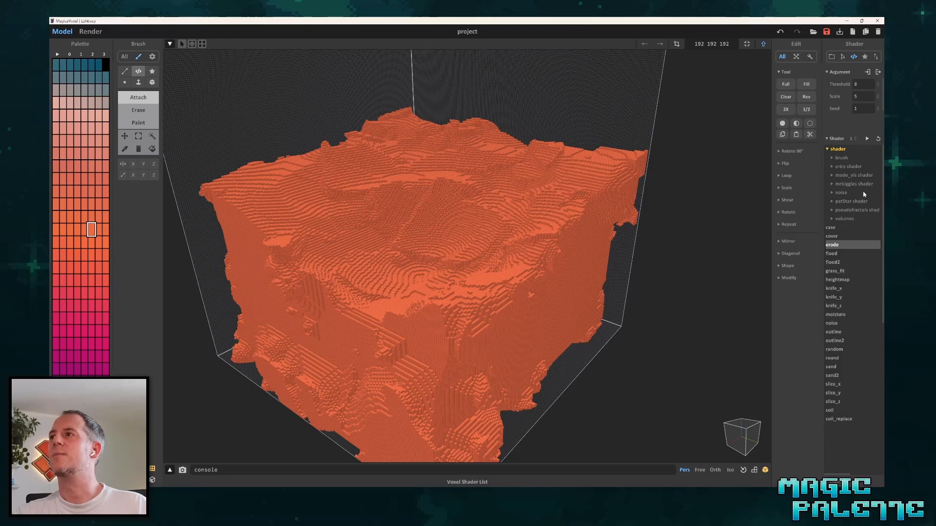
Erode the dune block further with several runs at Threshold 8 and Scale 5.
{"action": "left_click", "coordinate": [867, 140]}
{"action": "left_click", "coordinate": [867, 140]}
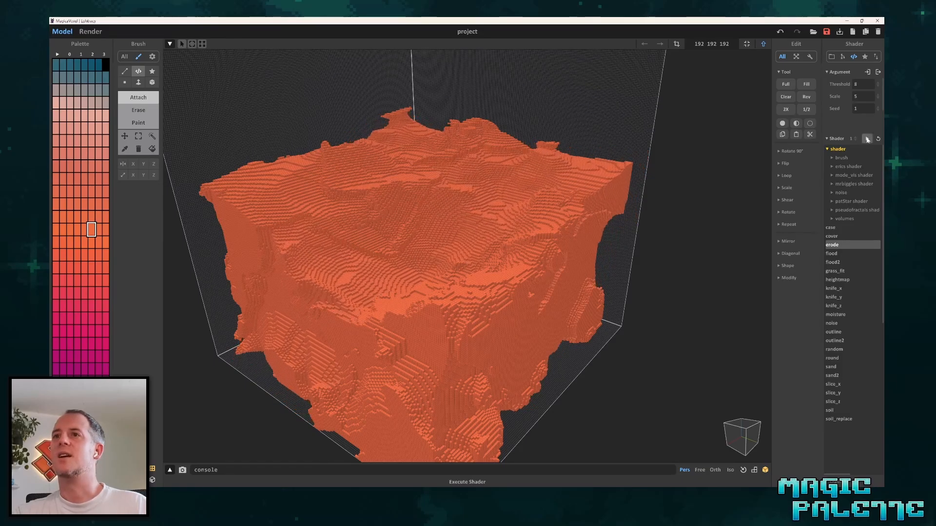
{"action": "left_click", "coordinate": [867, 140]}
{"action": "left_click", "coordinate": [867, 140]}
{"action": "left_click", "coordinate": [867, 139]}
{"action": "left_click", "coordinate": [867, 140]}
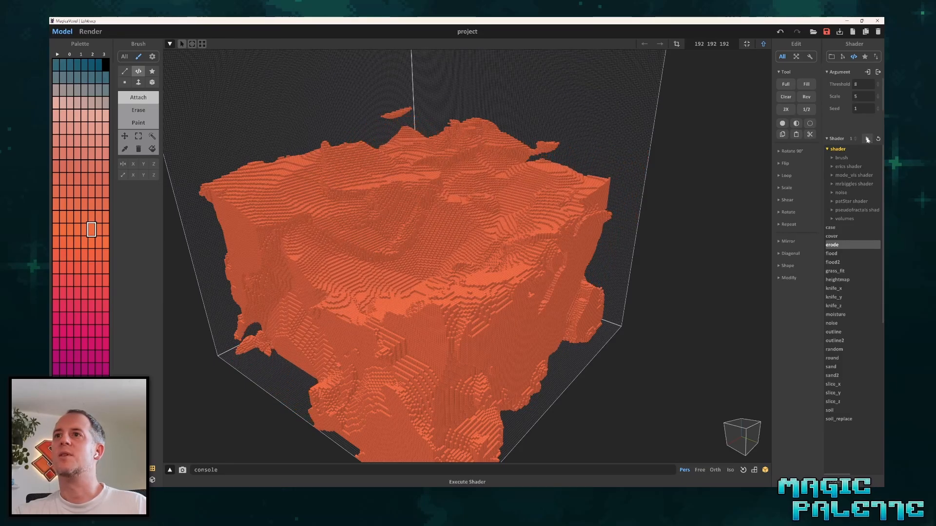
Preview the eroded rock as a render from different angles and return to model editing.
{"action": "right_click_drag", "start_coordinate": [453, 255], "coordinate": [293, 297]}
{"action": "left_click", "coordinate": [91, 32]}
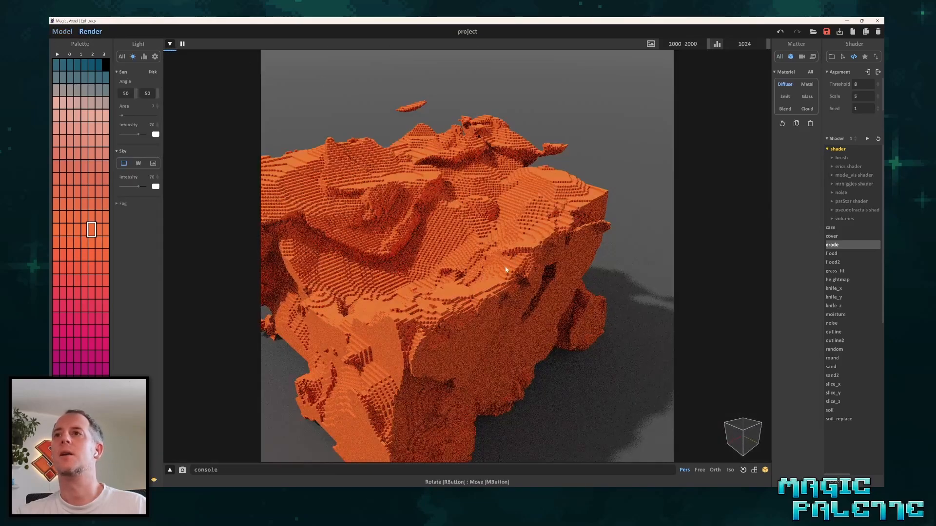
{"action": "right_click_drag", "start_coordinate": [505, 269], "coordinate": [551, 207]}
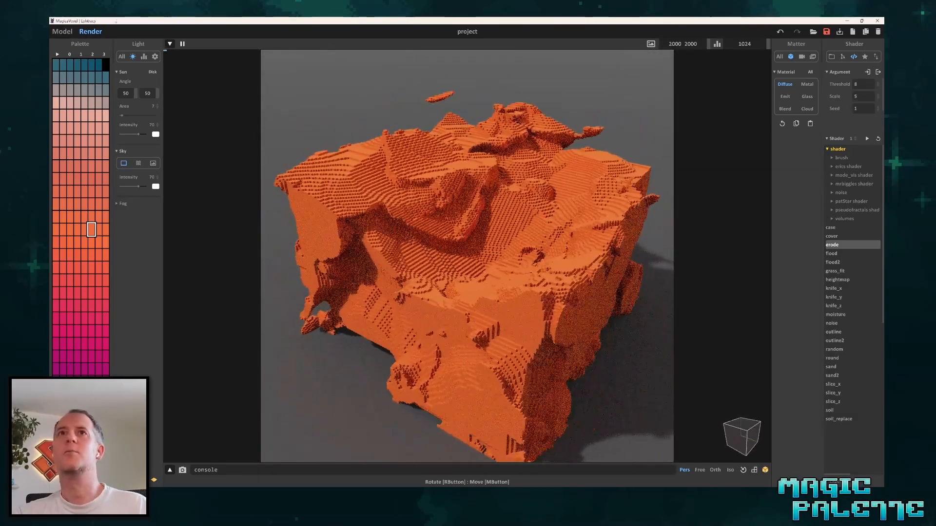
{"action": "left_click", "coordinate": [63, 30]}
{"action": "middle_click_drag", "start_coordinate": [532, 227], "coordinate": [499, 211]}
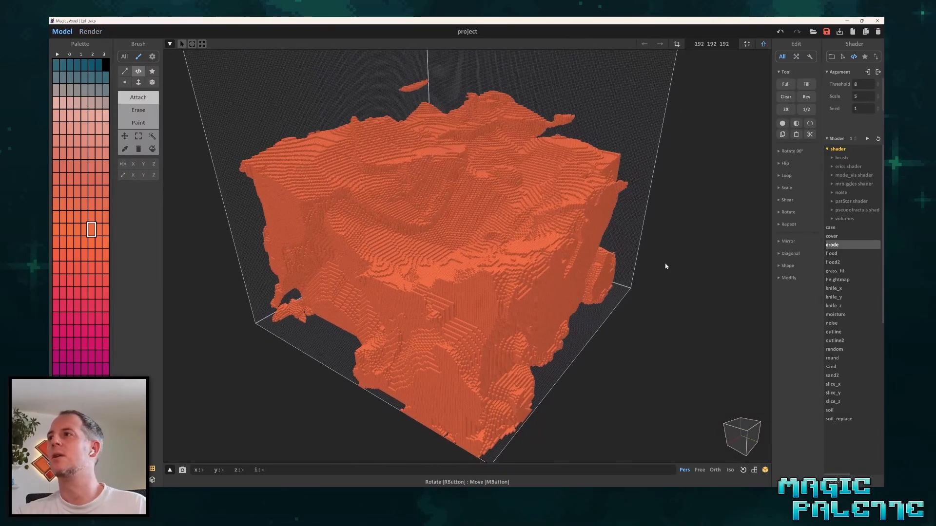
{"action": "scroll", "coordinate": [666, 280], "scroll_direction": "down", "scroll_amount": 2}
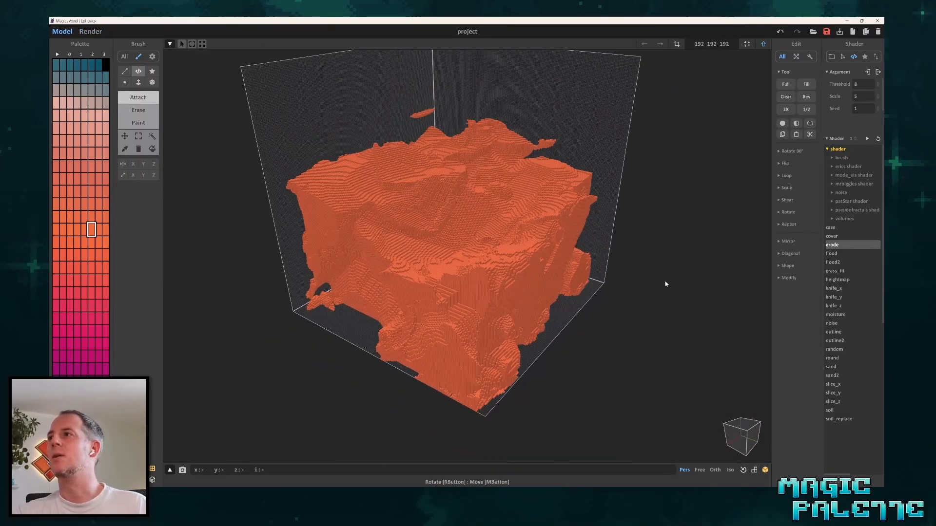
Apply the grass_fit shader to the eroded terrain using a dark pink palette colour.
{"action": "left_click", "coordinate": [834, 271]}
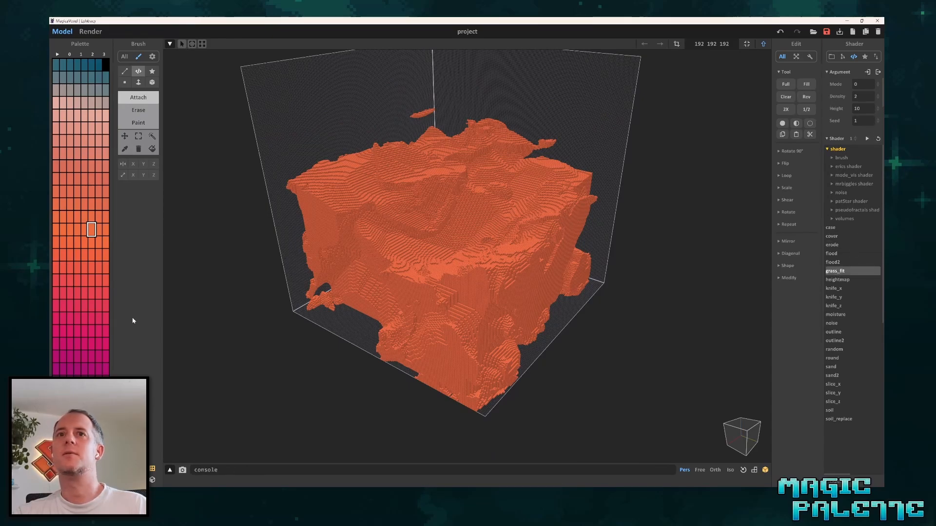
{"action": "left_click", "coordinate": [99, 331]}
{"action": "scroll", "coordinate": [585, 229], "scroll_direction": "up", "scroll_amount": 2}
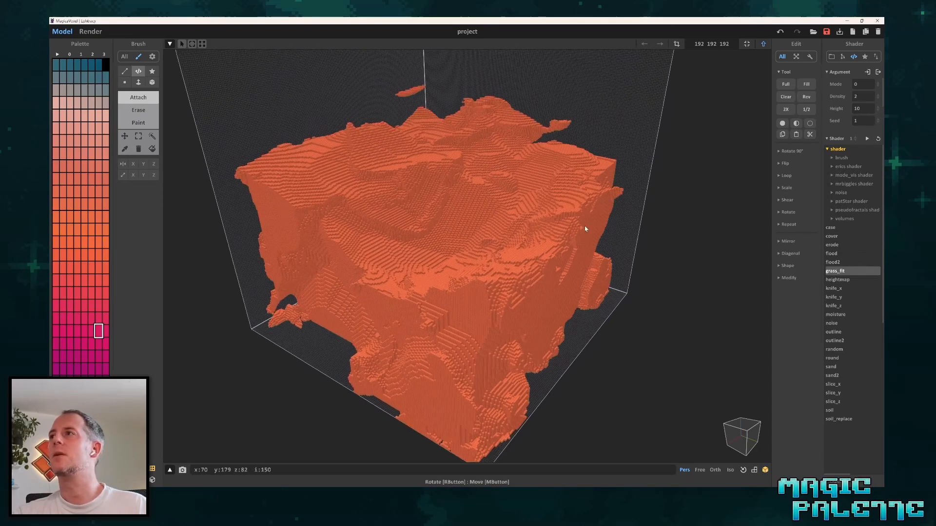
{"action": "left_click", "coordinate": [867, 138]}
{"action": "right_click_drag", "start_coordinate": [422, 258], "coordinate": [432, 255]}
{"action": "scroll", "coordinate": [432, 254], "scroll_direction": "up", "scroll_amount": 3}
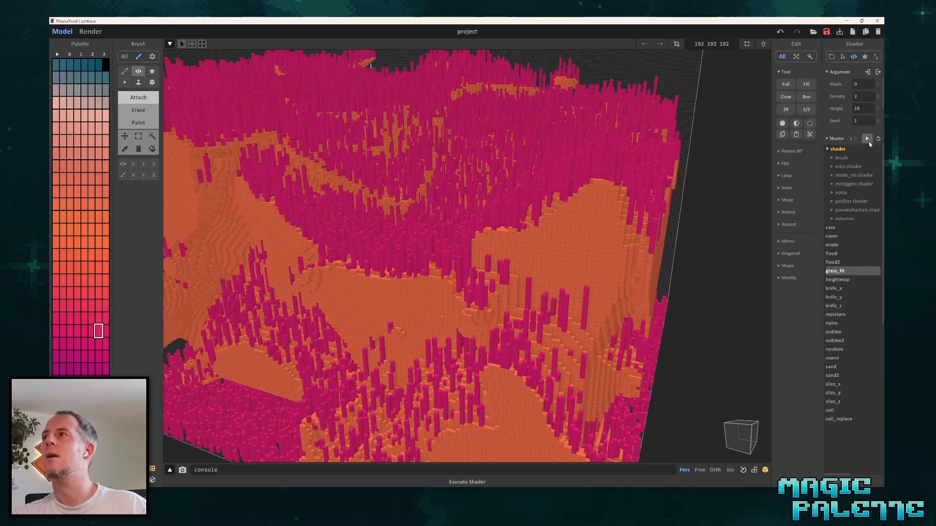
Undo the generated grass and run the grass_fit shader on the terrain again.
{"action": "key", "text": "ctrl+z"}
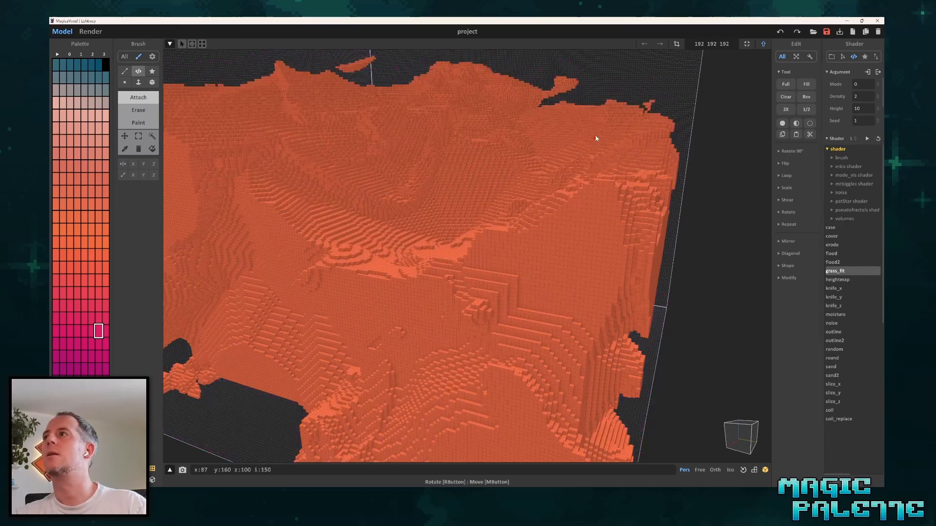
{"action": "left_click", "coordinate": [867, 139]}
{"action": "right_click_drag", "start_coordinate": [460, 204], "coordinate": [420, 220]}
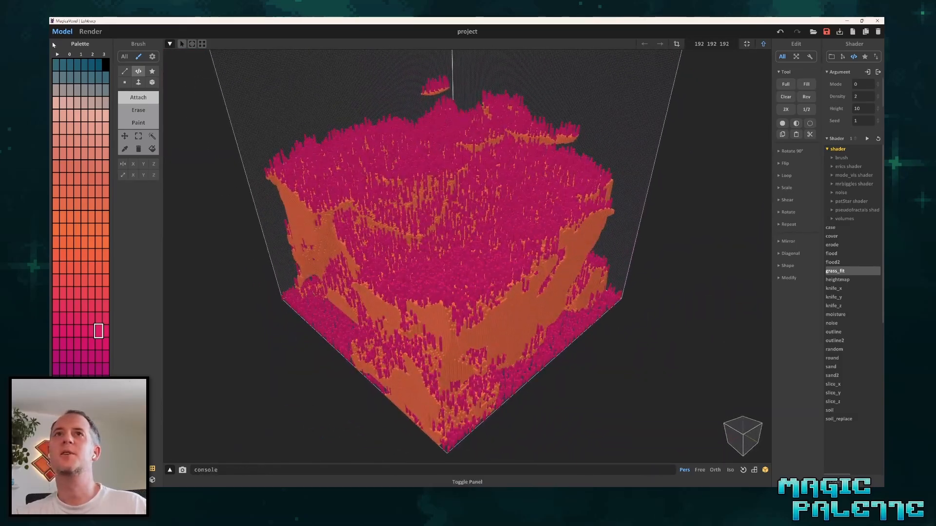
Preview the grass-covered terrain as a render, inspecting the blades up close and from several angles, and return to model editing.
{"action": "left_click", "coordinate": [84, 32]}
{"action": "scroll", "coordinate": [478, 234], "scroll_direction": "up", "scroll_amount": 10}
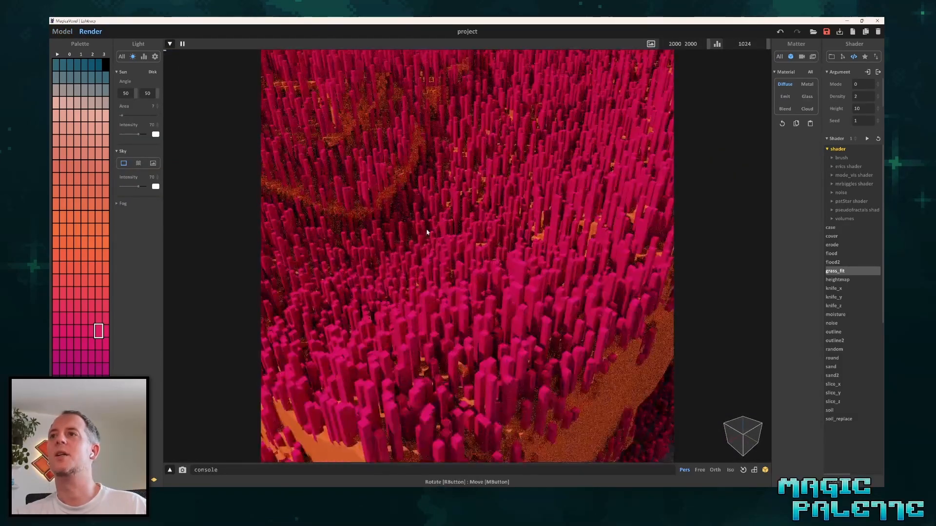
{"action": "right_click_drag", "start_coordinate": [463, 209], "coordinate": [433, 229]}
{"action": "scroll", "coordinate": [464, 199], "scroll_direction": "down", "scroll_amount": 8}
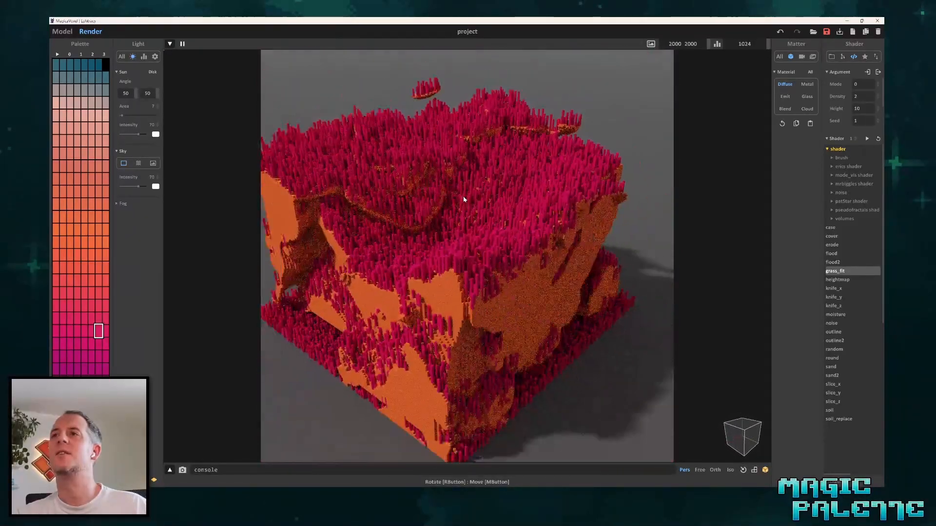
{"action": "scroll", "coordinate": [447, 194], "scroll_direction": "up", "scroll_amount": 10}
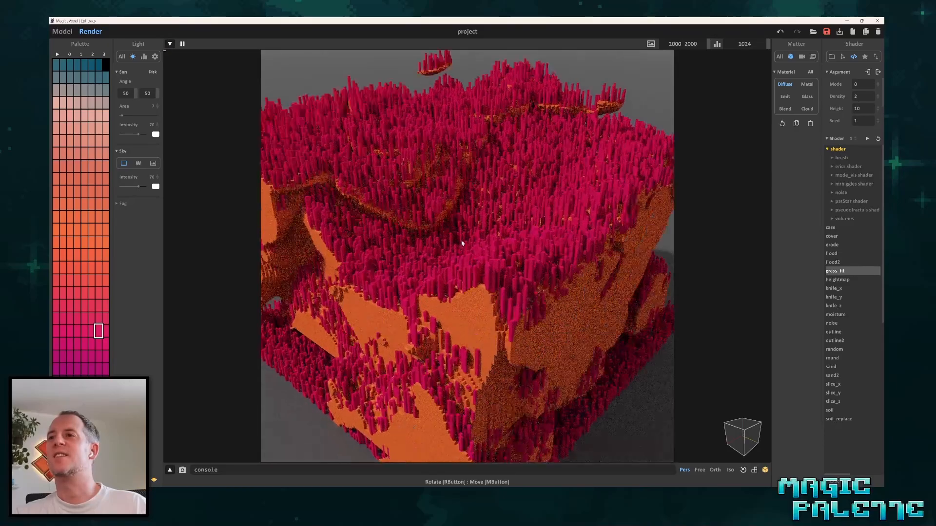
{"action": "mouse_move", "coordinate": [471, 178]}
{"action": "right_mouse_down"}
{"action": "mouse_move", "coordinate": [469, 215]}
{"action": "mouse_move", "coordinate": [469, 190]}
{"action": "right_mouse_up"}
{"action": "scroll", "coordinate": [434, 244], "scroll_direction": "up", "scroll_amount": 10}
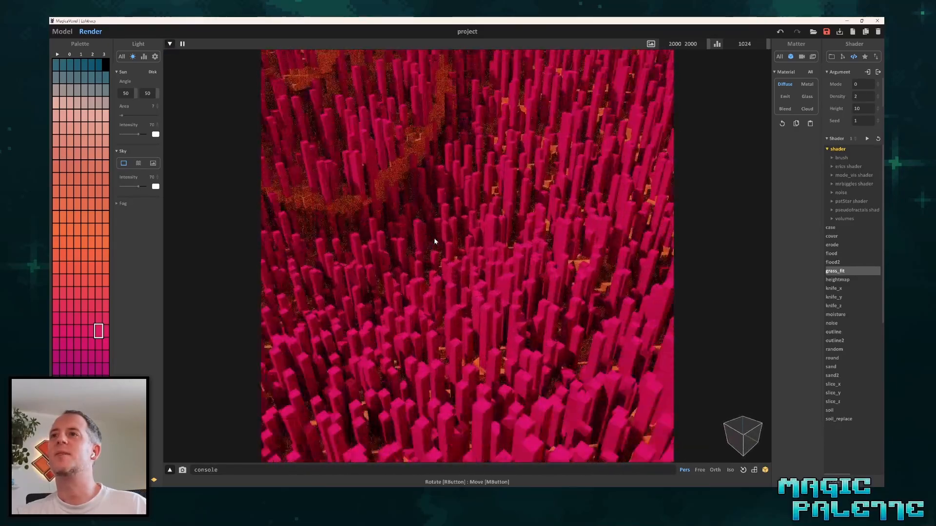
{"action": "right_click_drag", "start_coordinate": [454, 228], "coordinate": [412, 197]}
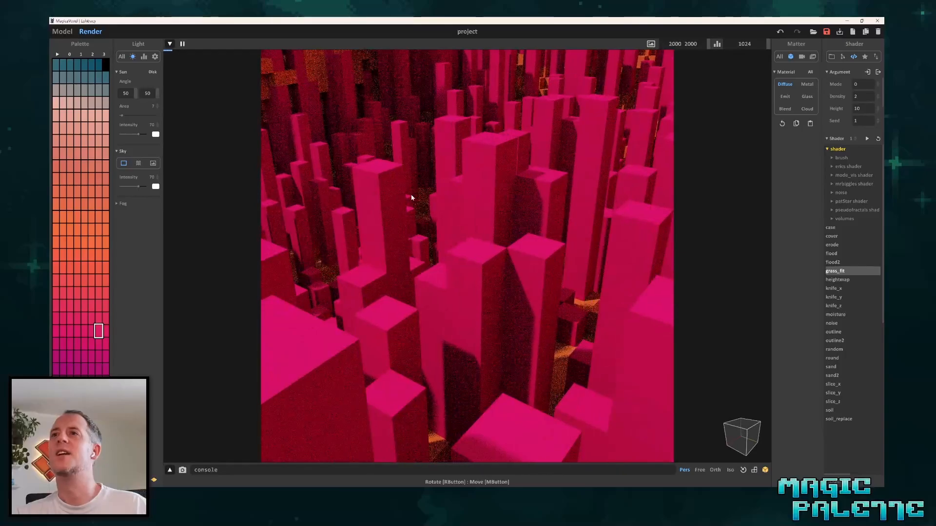
{"action": "scroll", "coordinate": [381, 180], "scroll_direction": "down", "scroll_amount": 8}
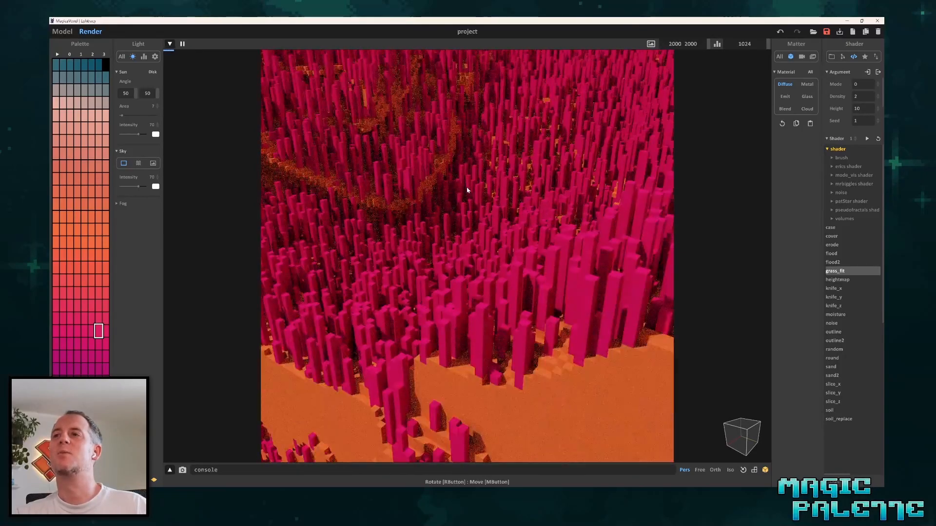
{"action": "scroll", "coordinate": [467, 190], "scroll_direction": "down", "scroll_amount": 10}
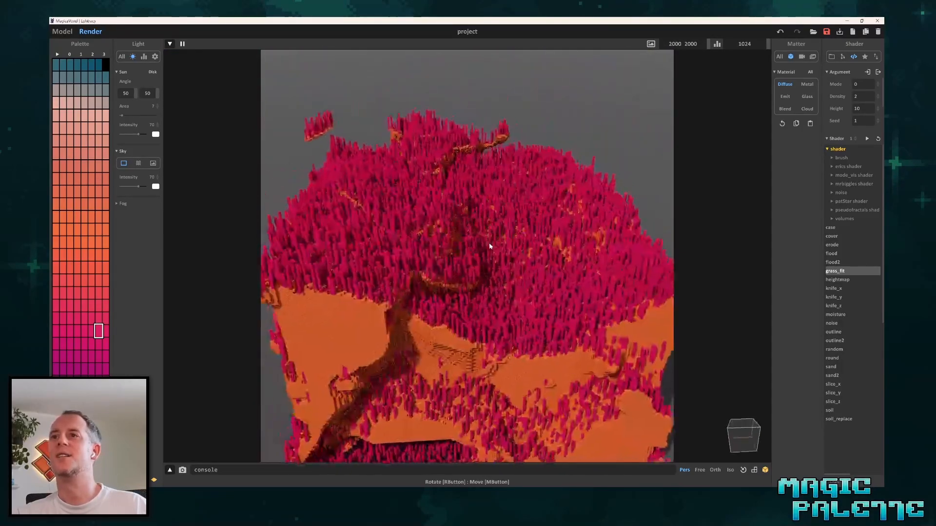
{"action": "right_click_drag", "start_coordinate": [491, 246], "coordinate": [375, 243]}
{"action": "left_click", "coordinate": [61, 32]}
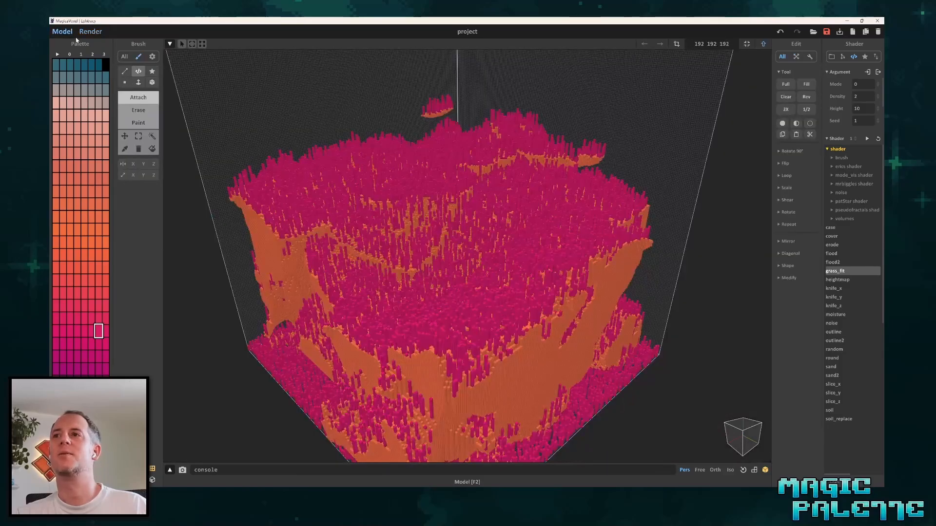
Delete all voxels of the grassy terrain and bring up the volumes shader group.
{"action": "right_click_drag", "start_coordinate": [449, 279], "coordinate": [646, 129]}
{"action": "key", "text": "Tab"}
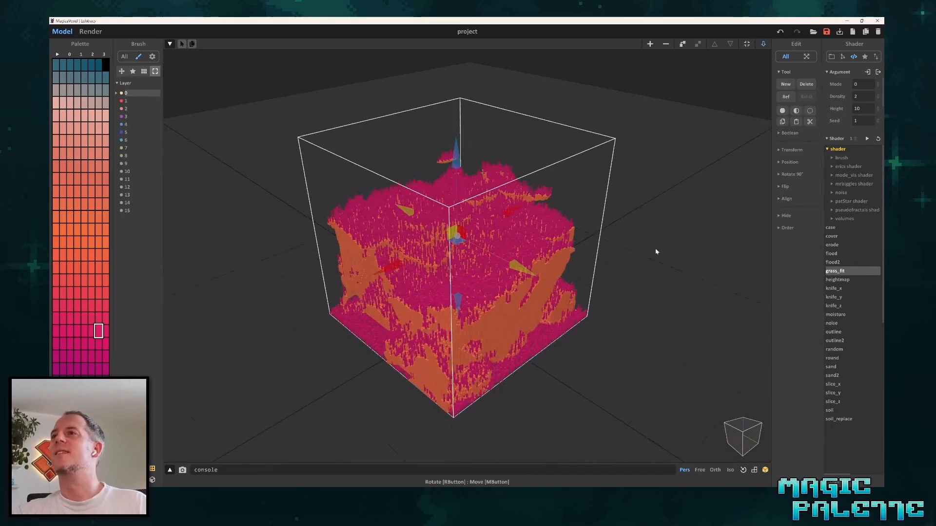
{"action": "scroll", "coordinate": [848, 322], "scroll_direction": "down", "scroll_amount": 1}
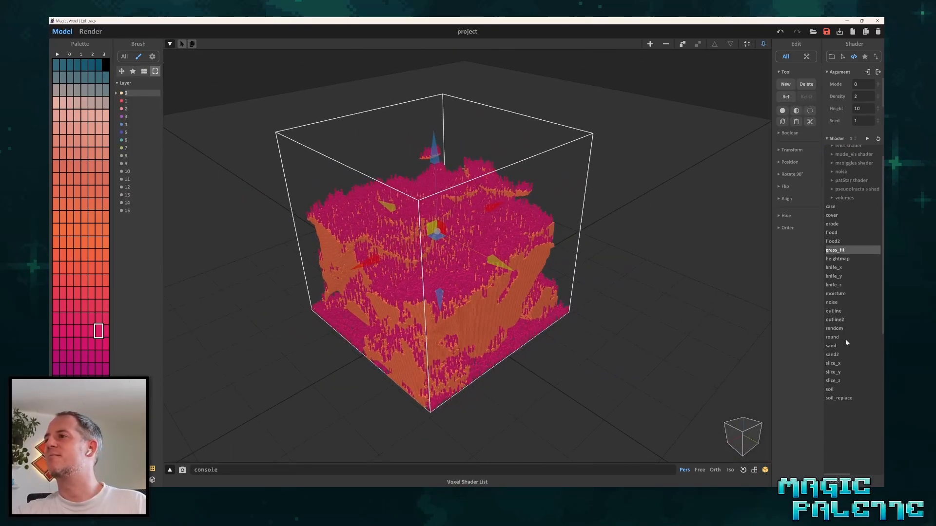
{"action": "scroll", "coordinate": [832, 199], "scroll_direction": "down", "scroll_amount": 5}
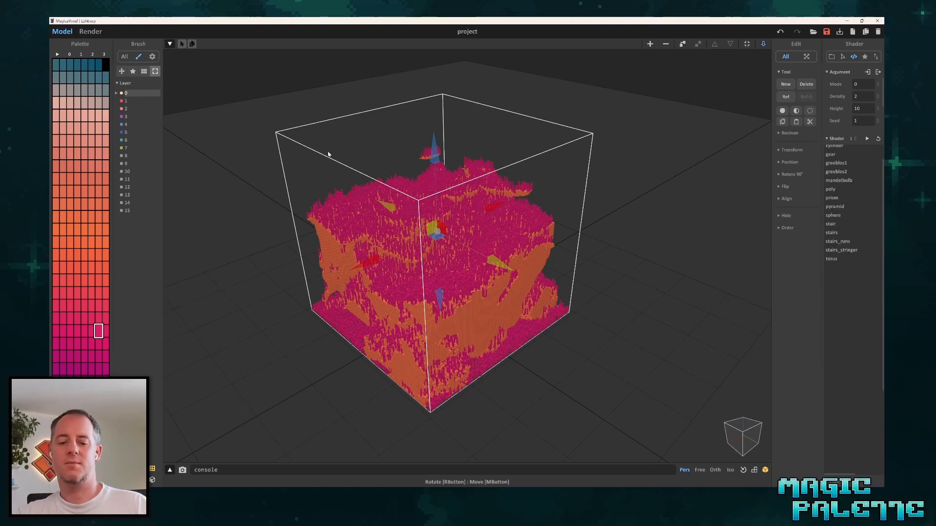
{"action": "key", "text": "Tab"}
{"action": "key", "text": "Delete"}
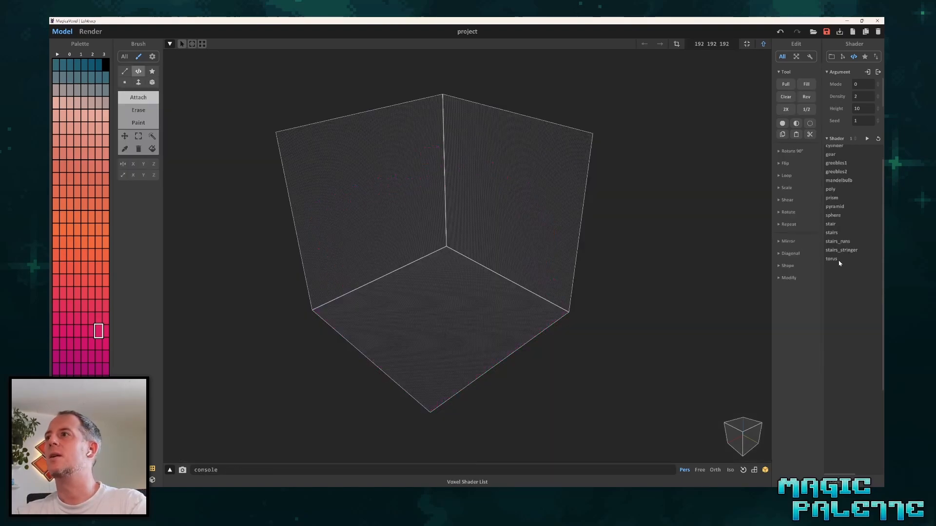
{"action": "scroll", "coordinate": [838, 178], "scroll_direction": "up", "scroll_amount": 1}
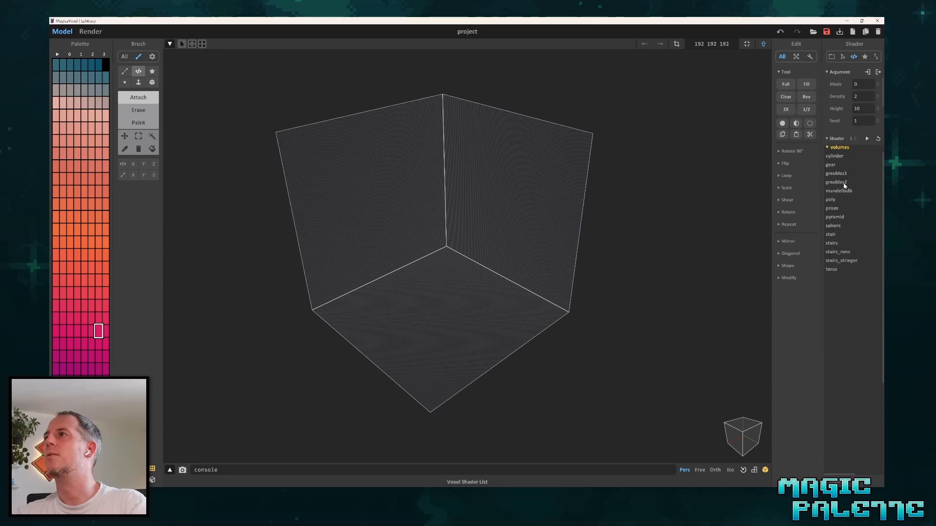
Place a cylinder shader volume with Thickness 50 in the empty model and shrink its bounding box in height and width.
{"action": "left_click", "coordinate": [836, 157]}
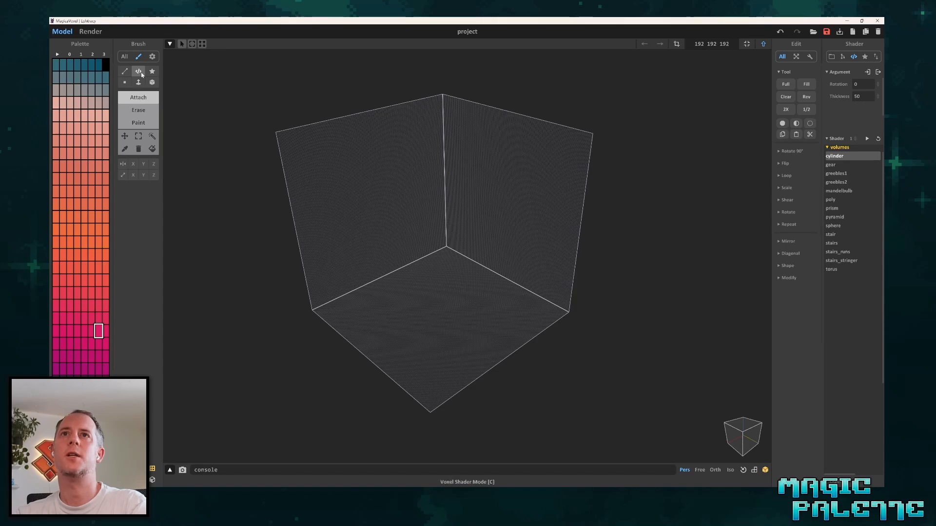
{"action": "left_click", "coordinate": [436, 134]}
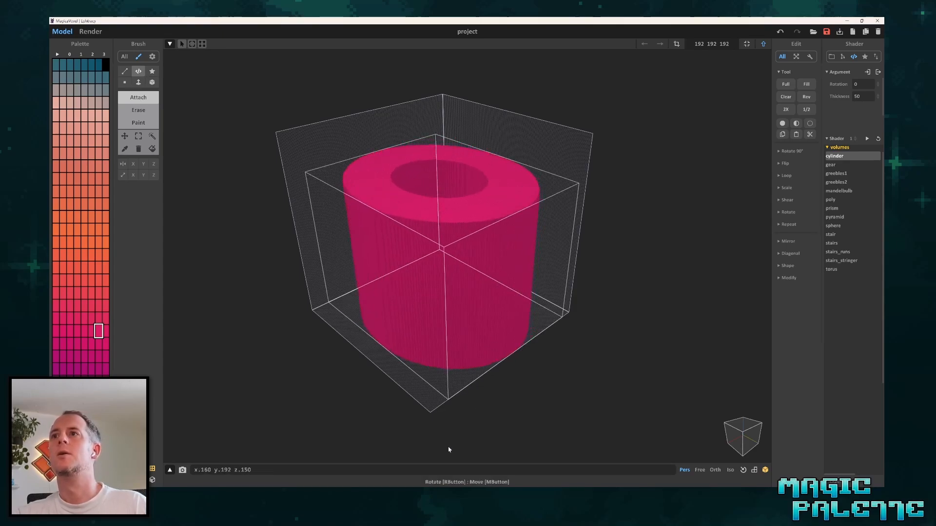
{"action": "left_click_drag", "start_coordinate": [424, 126], "coordinate": [428, 196]}
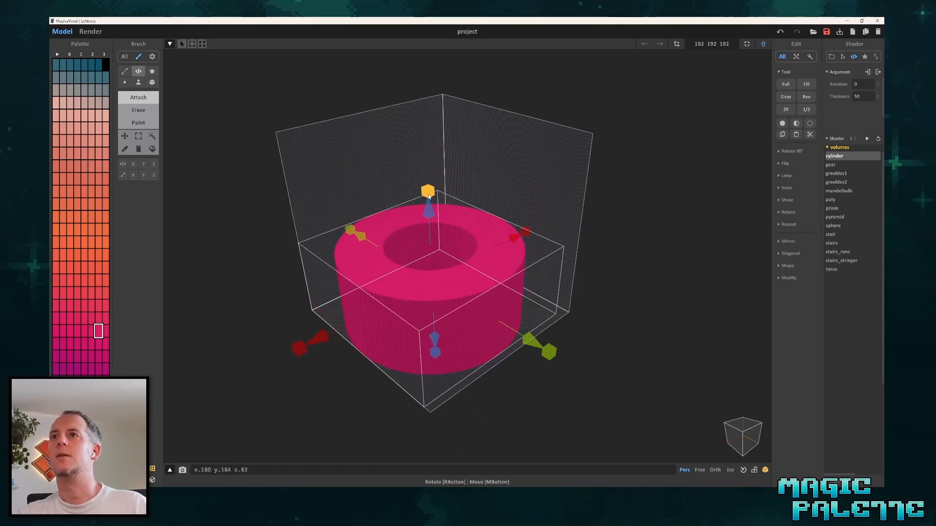
{"action": "left_click_drag", "start_coordinate": [302, 344], "coordinate": [375, 343]}
{"action": "mouse_move", "coordinate": [455, 183]}
{"action": "left_mouse_down"}
{"action": "mouse_move", "coordinate": [454, 224]}
{"action": "mouse_move", "coordinate": [455, 201]}
{"action": "left_mouse_up"}
{"action": "left_click_drag", "start_coordinate": [359, 334], "coordinate": [334, 347]}
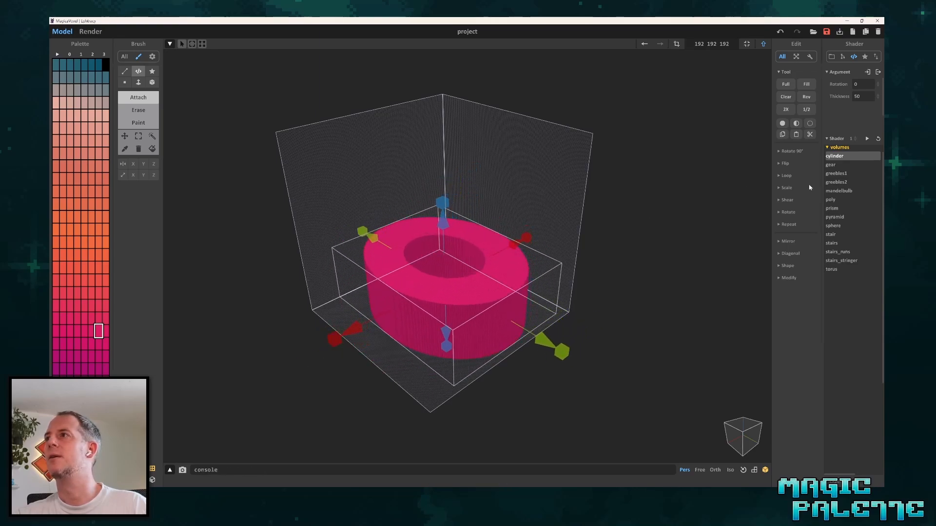
Try the gear and greebles1 shaders on the same bounding box.
{"action": "left_click", "coordinate": [831, 165]}
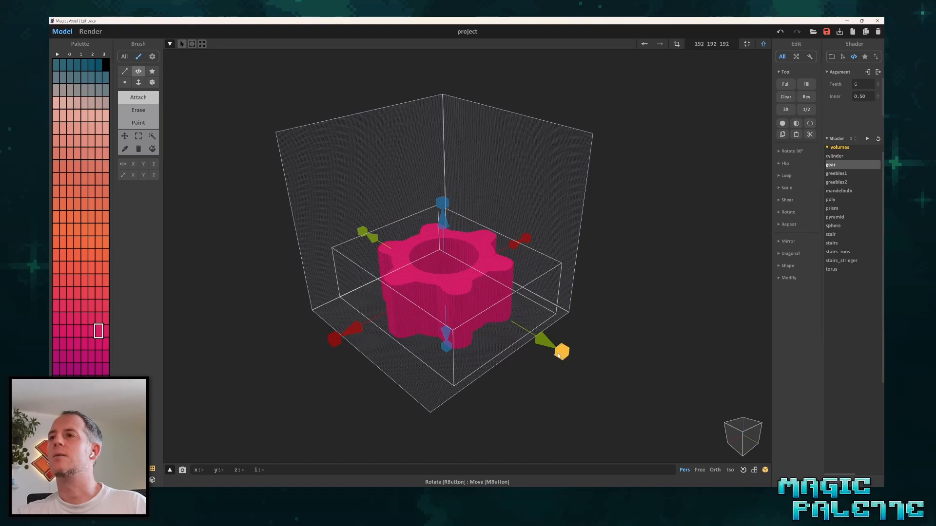
{"action": "right_click_drag", "start_coordinate": [559, 355], "coordinate": [629, 327]}
{"action": "left_click", "coordinate": [835, 174]}
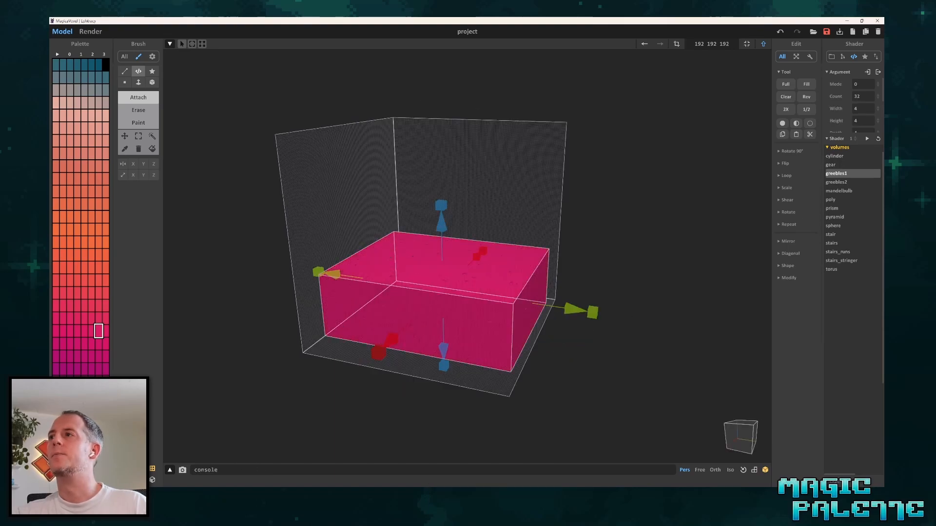
Switch the volume to the greebles2 shader, shorten its box slightly, and set Min to 12 and Depth to 5.
{"action": "left_click", "coordinate": [834, 183]}
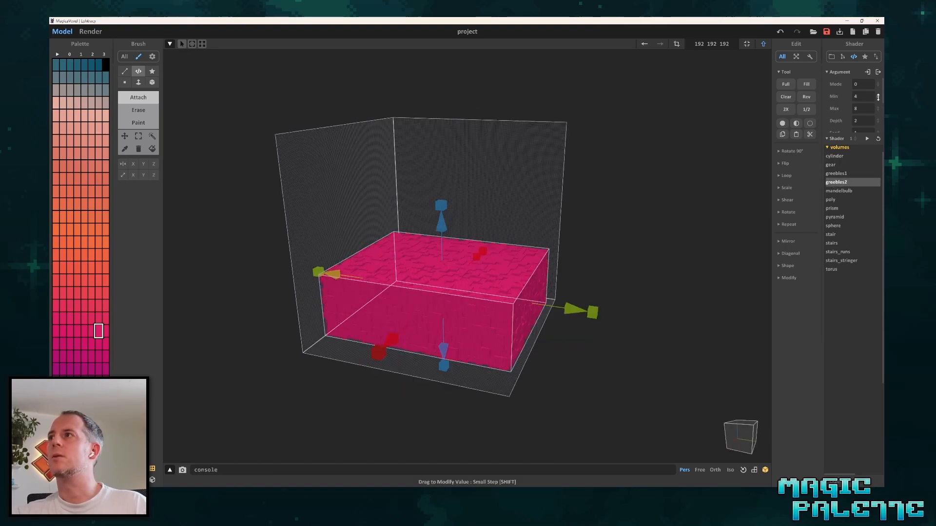
{"action": "right_click_drag", "start_coordinate": [684, 236], "coordinate": [512, 351]}
{"action": "left_click_drag", "start_coordinate": [536, 359], "coordinate": [521, 345]}
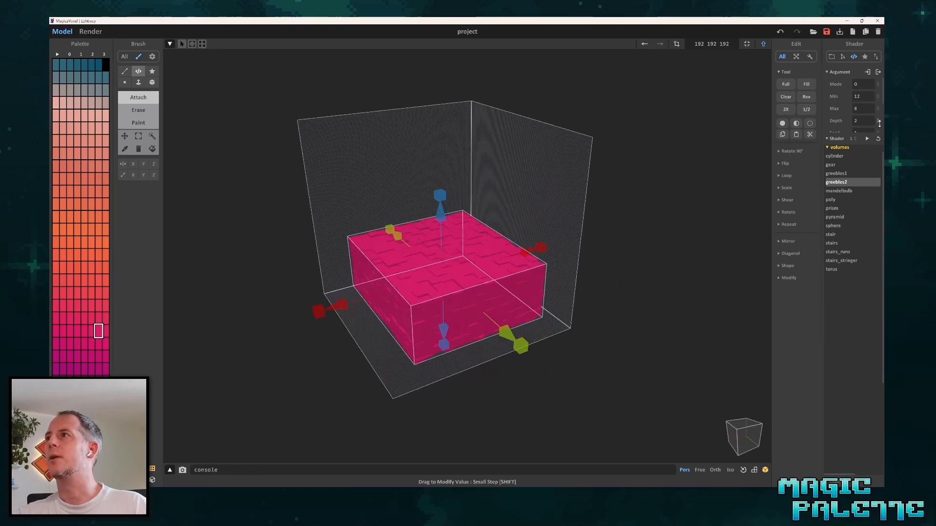
{"action": "left_click_drag", "start_coordinate": [876, 122], "coordinate": [880, 116]}
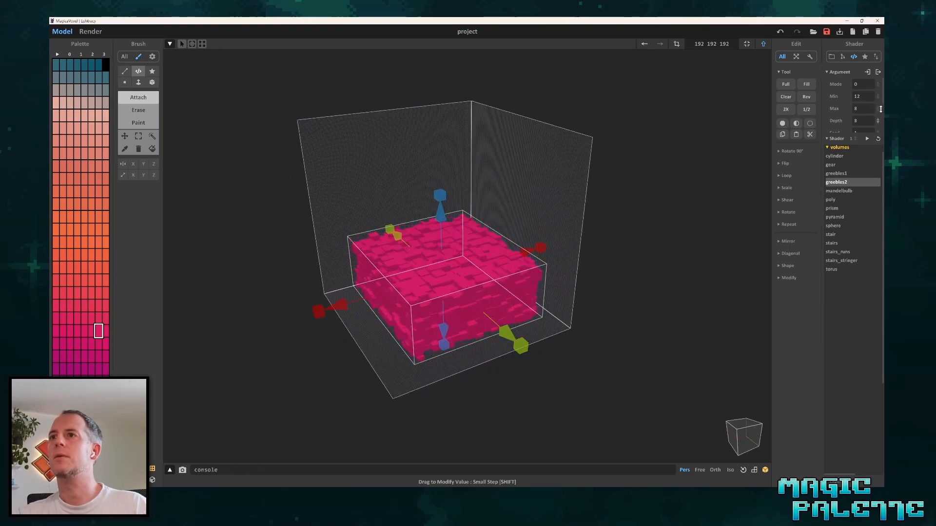
{"action": "right_click_drag", "start_coordinate": [682, 220], "coordinate": [551, 313]}
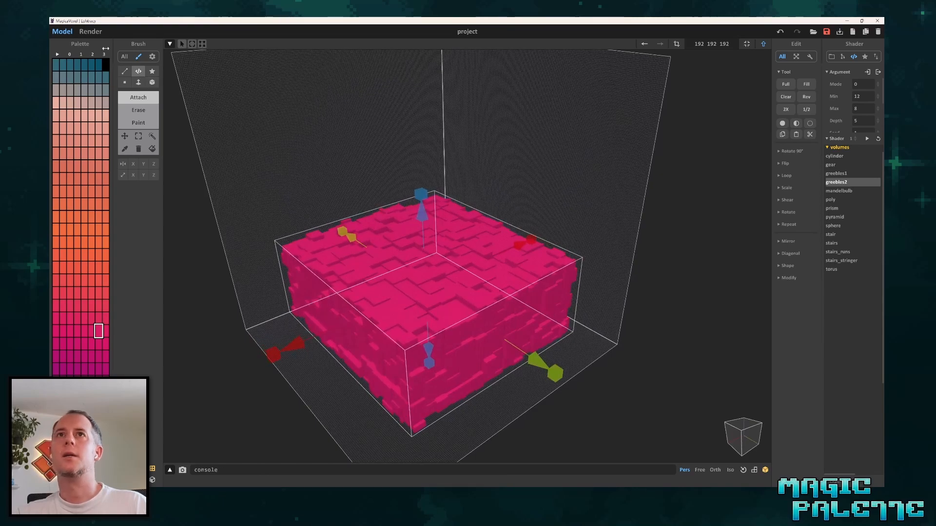
Preview the greebles2 block as a render from a slightly different angle and return to model editing.
{"action": "left_click", "coordinate": [91, 31]}
{"action": "right_click_drag", "start_coordinate": [432, 281], "coordinate": [424, 307]}
{"action": "scroll", "coordinate": [432, 268], "scroll_direction": "up", "scroll_amount": 2}
{"action": "scroll", "coordinate": [420, 277], "scroll_direction": "down", "scroll_amount": 2}
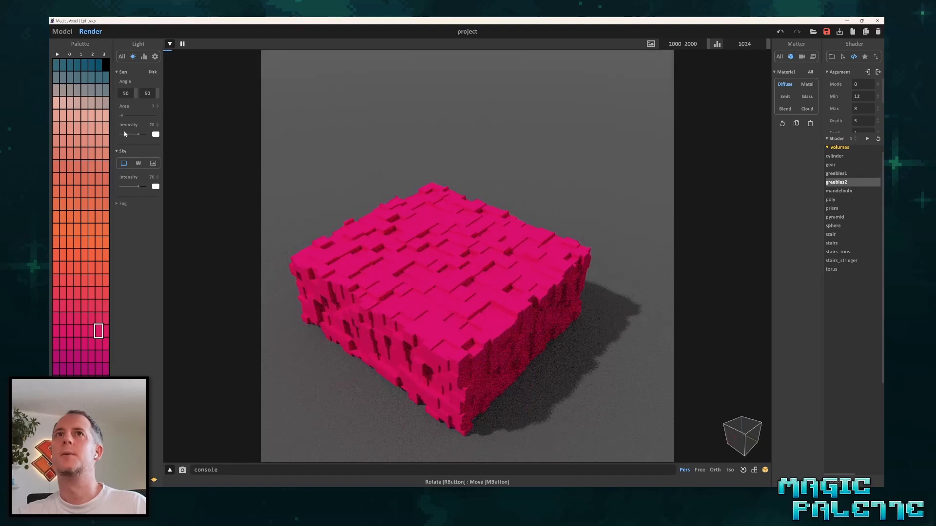
{"action": "left_click", "coordinate": [63, 32]}
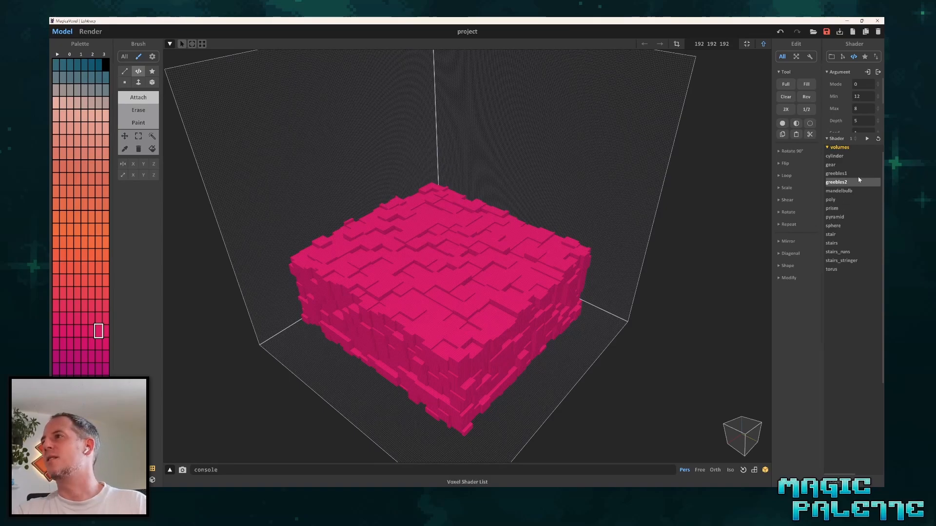
Choose the Arches & Pillars shader from the mode_vis shader group and place its volume on top of the greebled block.
{"action": "left_click", "coordinate": [827, 149]}
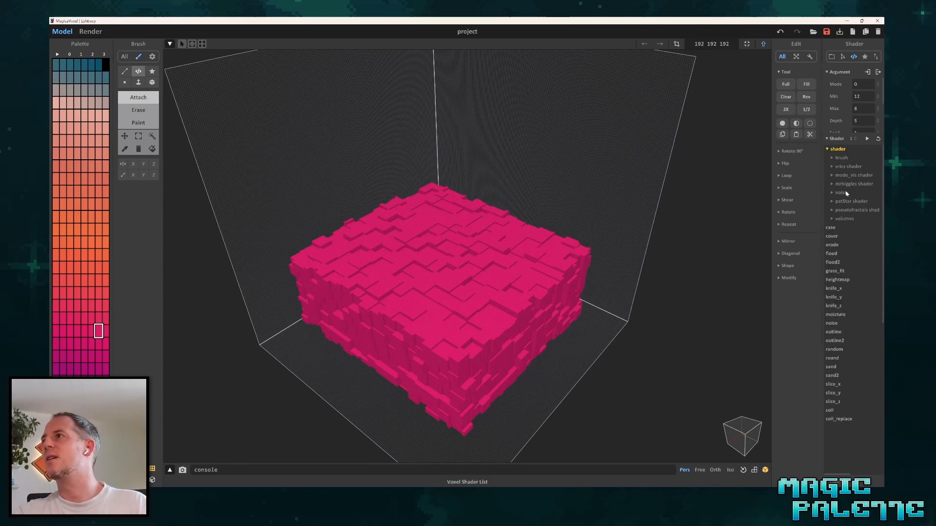
{"action": "left_click", "coordinate": [832, 175]}
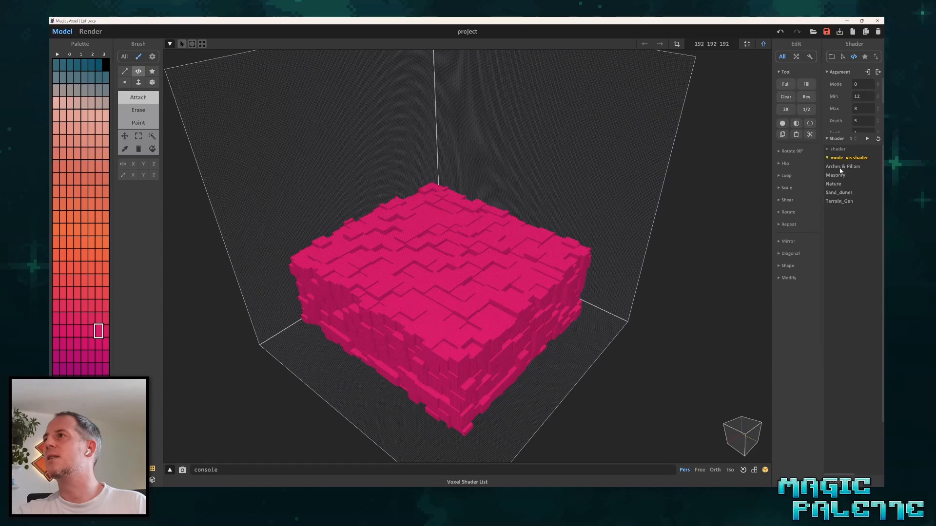
{"action": "left_click", "coordinate": [840, 168]}
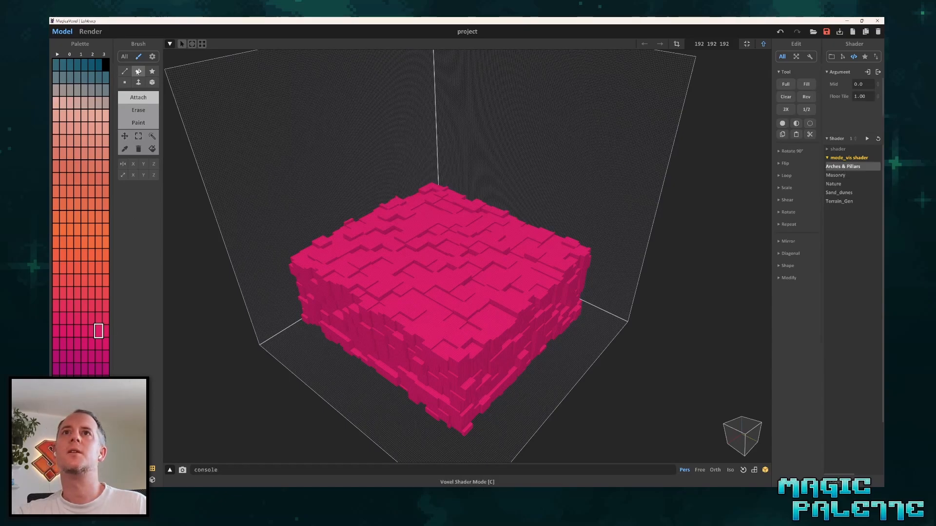
{"action": "left_click", "coordinate": [138, 71]}
{"action": "left_click_drag", "start_coordinate": [377, 157], "coordinate": [429, 343]}
Resize the Arches & Pillars bounding box to a lower, narrower hall that fits on top of the pink block.
{"action": "left_click_drag", "start_coordinate": [462, 186], "coordinate": [510, 152]}
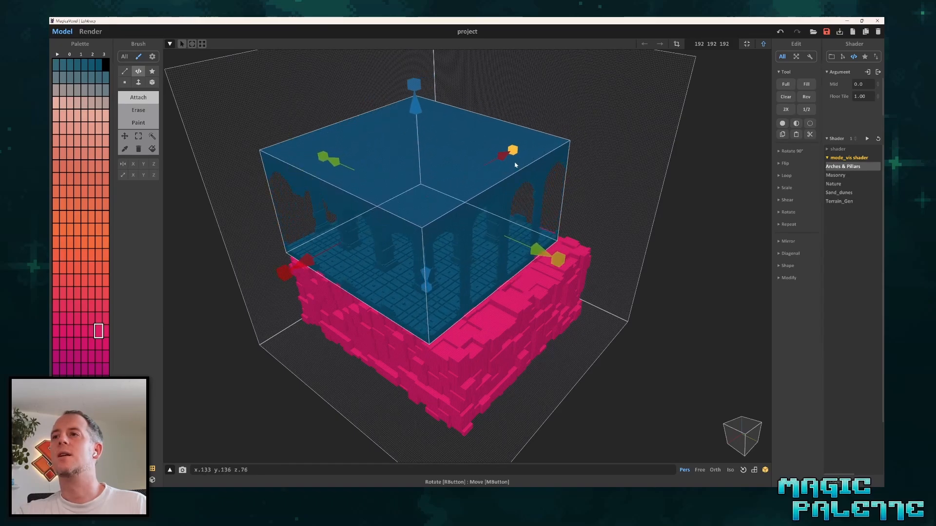
{"action": "left_click_drag", "start_coordinate": [556, 263], "coordinate": [574, 269]}
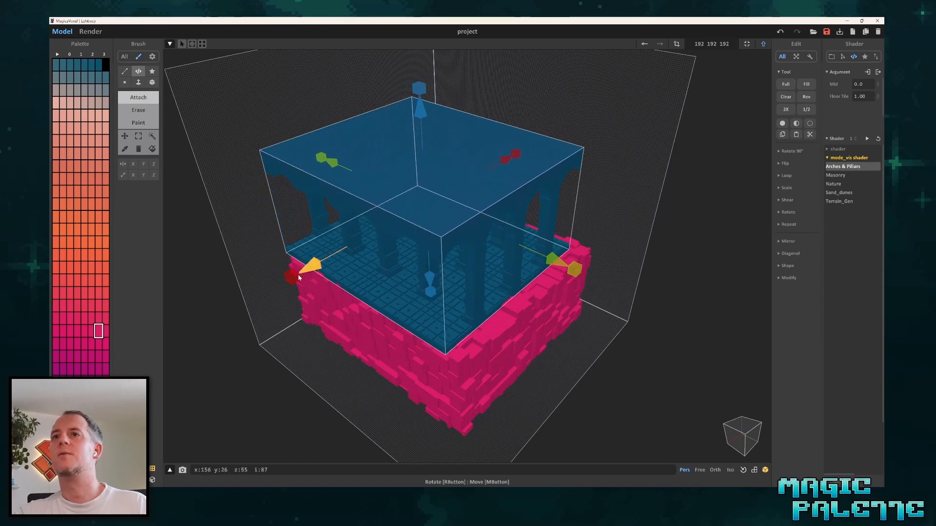
{"action": "left_click_drag", "start_coordinate": [299, 277], "coordinate": [320, 280]}
{"action": "left_click_drag", "start_coordinate": [418, 88], "coordinate": [419, 148]}
{"action": "right_click_drag", "start_coordinate": [419, 149], "coordinate": [527, 187]}
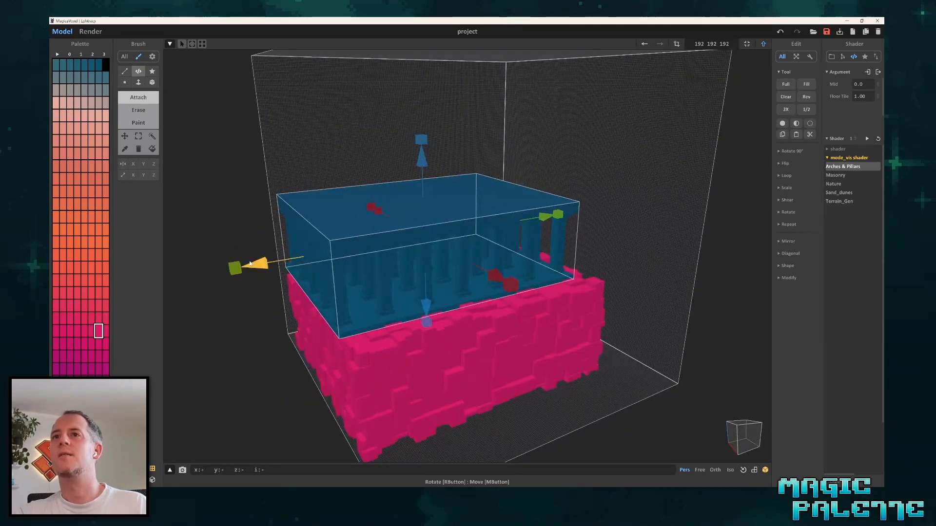
{"action": "left_click_drag", "start_coordinate": [250, 264], "coordinate": [270, 271]}
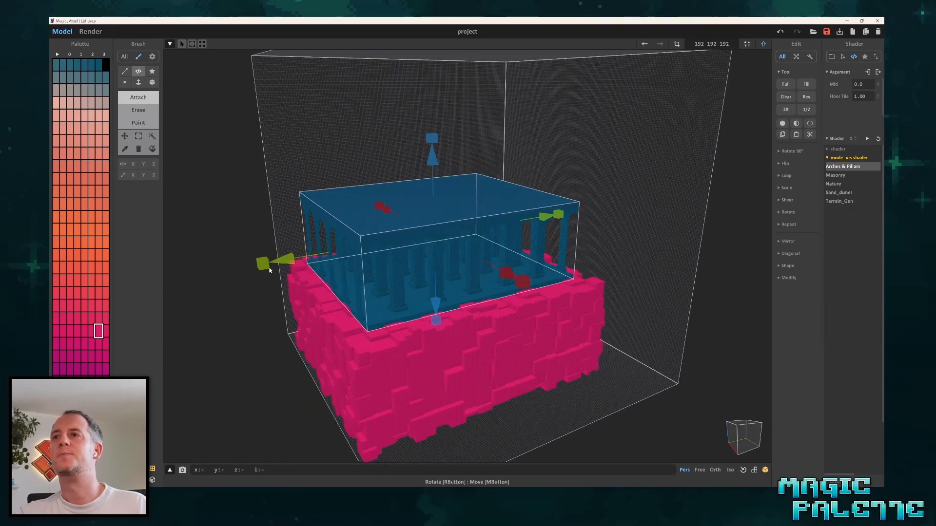
{"action": "left_click_drag", "start_coordinate": [428, 153], "coordinate": [433, 166]}
Set the Arches & Pillars arguments to Mid 0.3 and Floor Tile 0.93 and inspect the pillars up close.
{"action": "scroll", "coordinate": [547, 323], "scroll_direction": "up", "scroll_amount": 3}
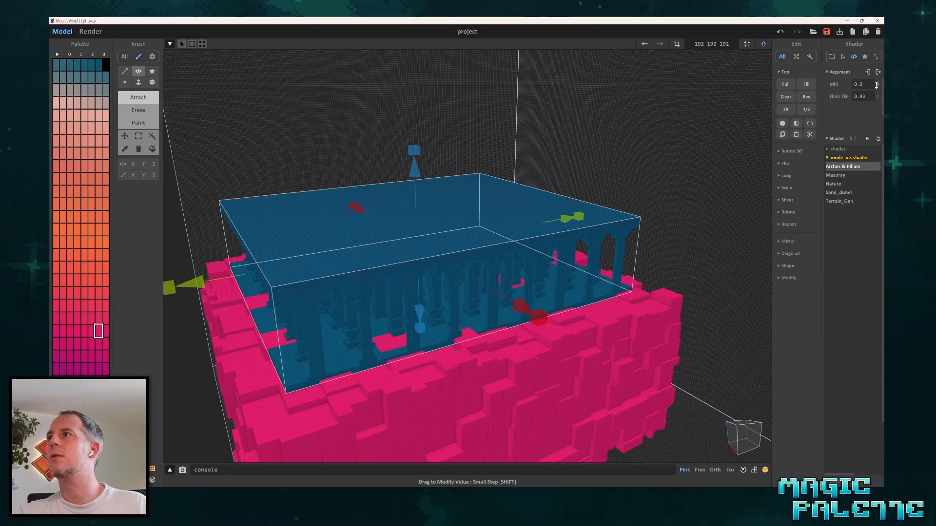
{"action": "left_click_drag", "start_coordinate": [878, 76], "coordinate": [877, 84]}
{"action": "scroll", "coordinate": [583, 292], "scroll_direction": "up", "scroll_amount": 5}
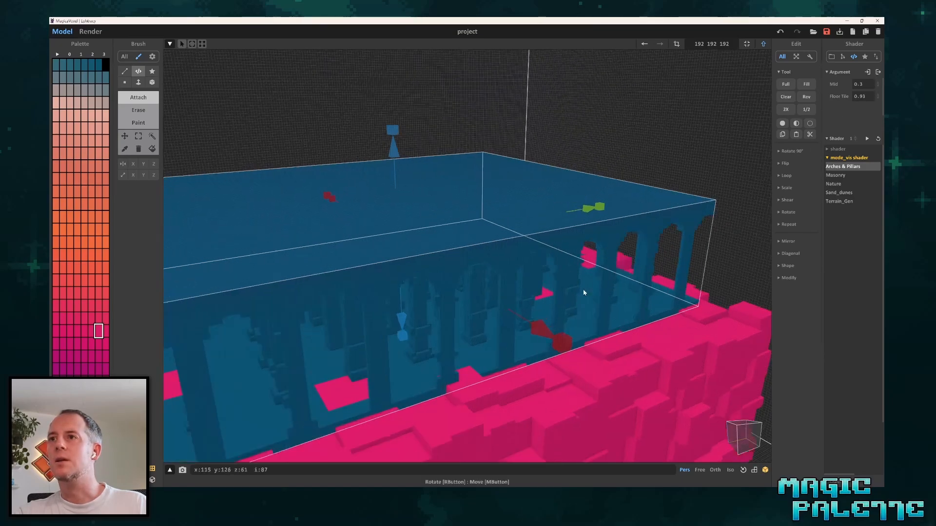
{"action": "middle_click_drag", "start_coordinate": [487, 346], "coordinate": [491, 258]}
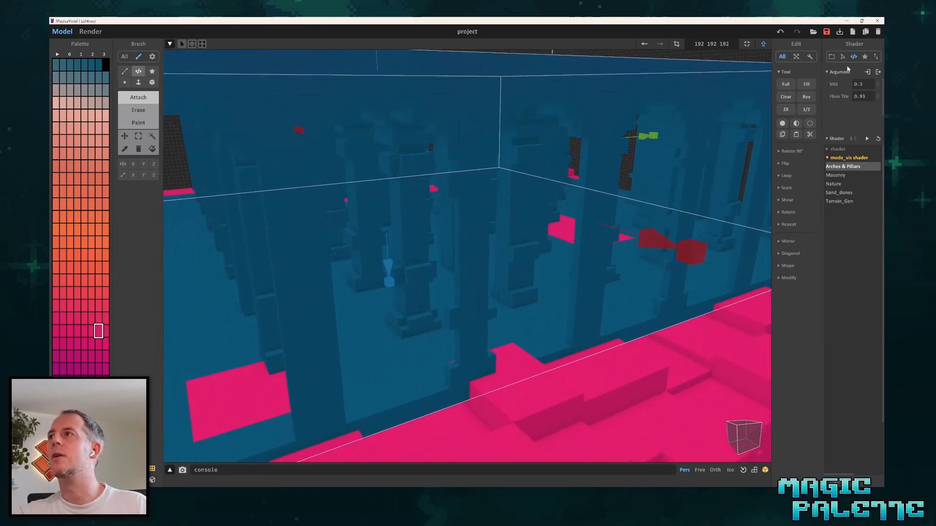
Set the Arches & Pillars Mid argument to 0.2 and lower the top of its bounding box slightly.
{"action": "mouse_move", "coordinate": [878, 83]}
{"action": "left_mouse_down"}
{"action": "mouse_move", "coordinate": [877, 54]}
{"action": "mouse_move", "coordinate": [877, 85]}
{"action": "left_mouse_up"}
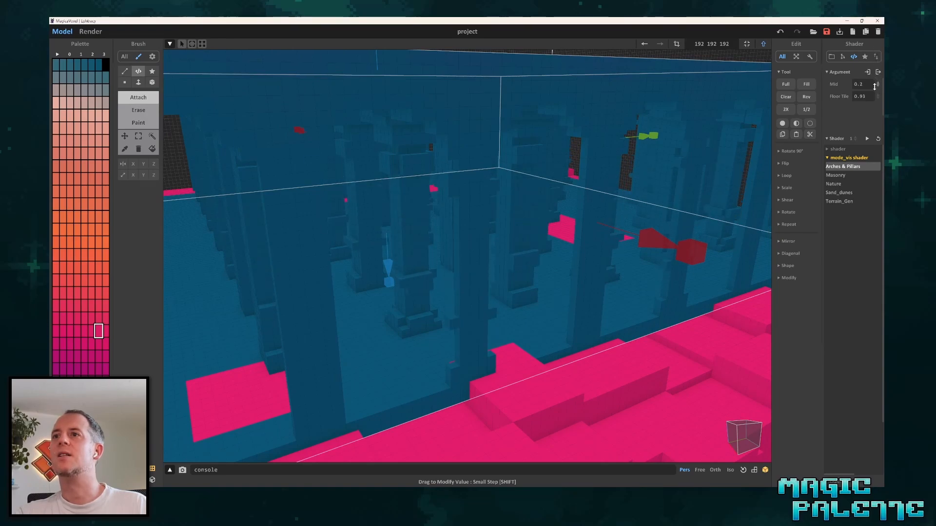
{"action": "scroll", "coordinate": [543, 226], "scroll_direction": "down", "scroll_amount": 3}
{"action": "scroll", "coordinate": [543, 225], "scroll_direction": "down", "scroll_amount": 8}
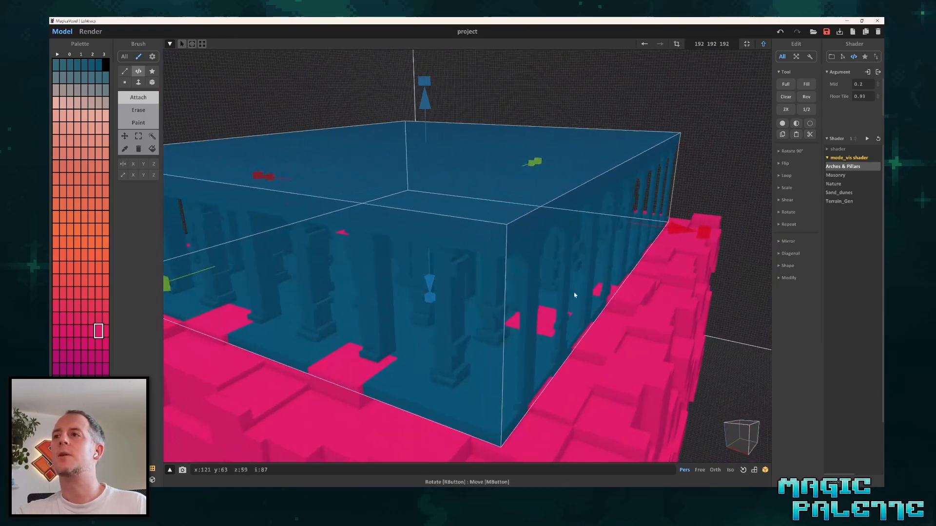
{"action": "left_click_drag", "start_coordinate": [608, 245], "coordinate": [628, 253]}
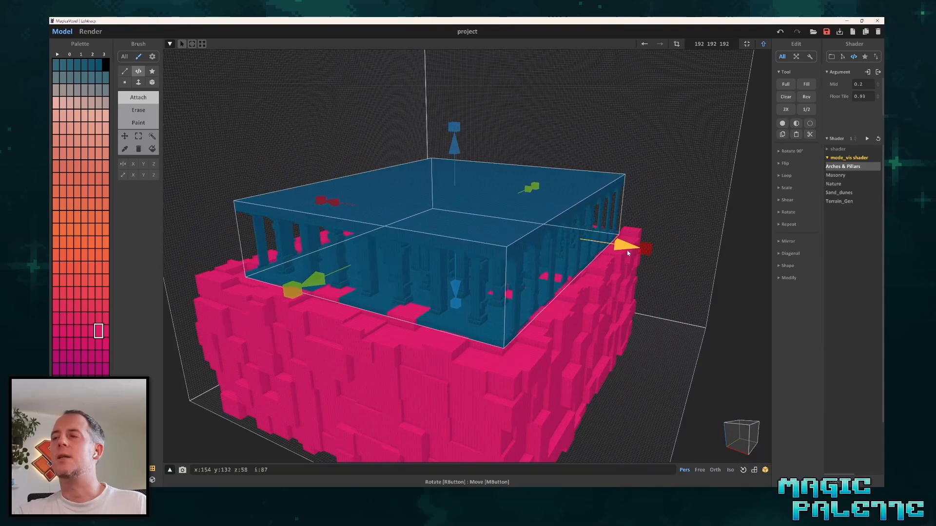
{"action": "mouse_move", "coordinate": [458, 127]}
{"action": "left_mouse_down"}
{"action": "mouse_move", "coordinate": [460, 95]}
{"action": "mouse_move", "coordinate": [460, 140]}
{"action": "left_mouse_up"}
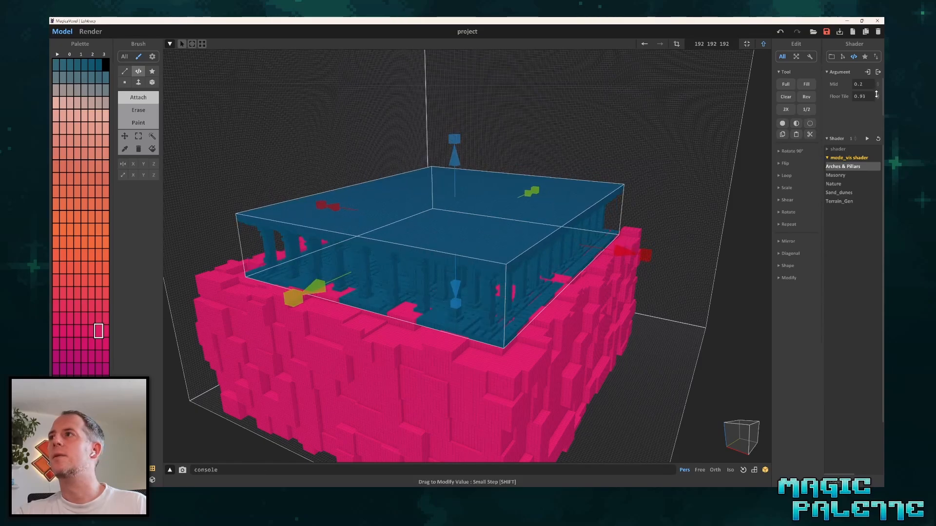
Set the Arches & Pillars Floor Tile argument to 0.76 and check the floor pattern between the pillars.
{"action": "left_click_drag", "start_coordinate": [878, 142], "coordinate": [879, 117]}
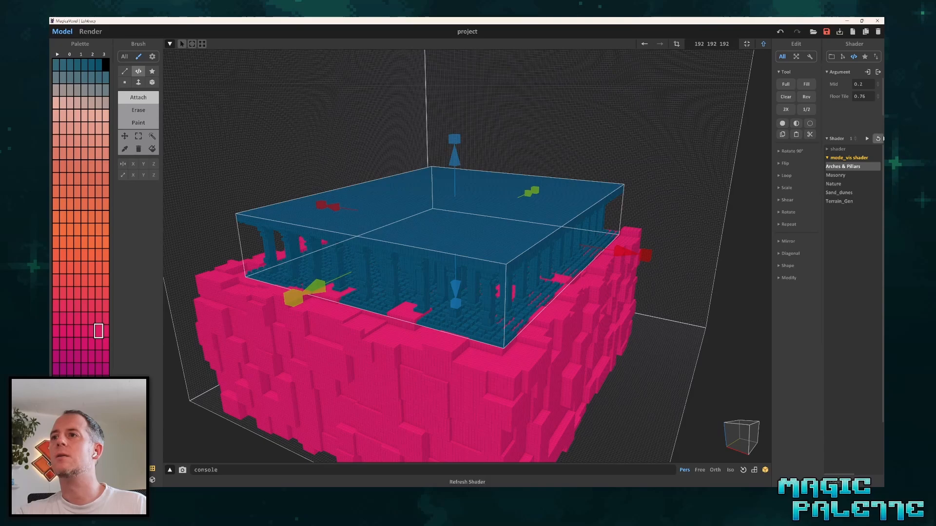
{"action": "right_click_drag", "start_coordinate": [646, 273], "coordinate": [619, 272]}
{"action": "scroll", "coordinate": [426, 326], "scroll_direction": "up", "scroll_amount": 3}
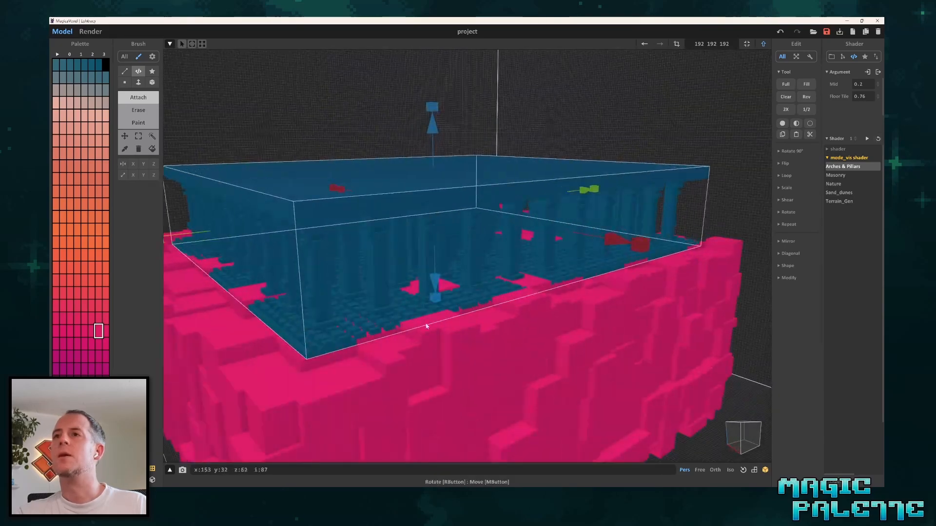
{"action": "right_click_drag", "start_coordinate": [474, 297], "coordinate": [434, 330]}
{"action": "middle_click_drag", "start_coordinate": [455, 263], "coordinate": [483, 241]}
{"action": "scroll", "coordinate": [483, 241], "scroll_direction": "down", "scroll_amount": 2}
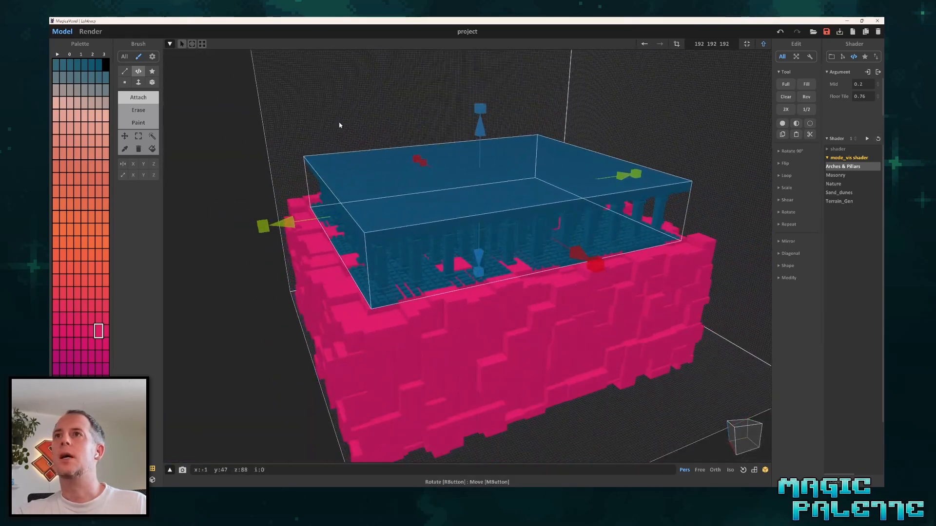
Commit the Arches & Pillars hall to the model on top of the pink greebled block.
{"action": "left_click", "coordinate": [331, 110]}
{"action": "scroll", "coordinate": [610, 263], "scroll_direction": "down", "scroll_amount": 1}
{"action": "right_click_drag", "start_coordinate": [610, 263], "coordinate": [527, 257]}
{"action": "scroll", "coordinate": [529, 256], "scroll_direction": "down", "scroll_amount": 2}
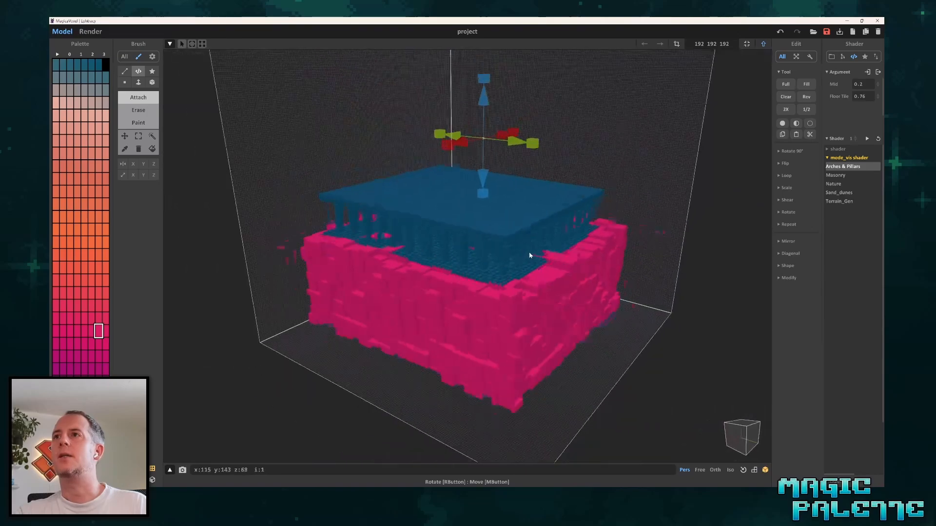
{"action": "scroll", "coordinate": [530, 256], "scroll_direction": "down", "scroll_amount": 1}
{"action": "left_click", "coordinate": [678, 242]}
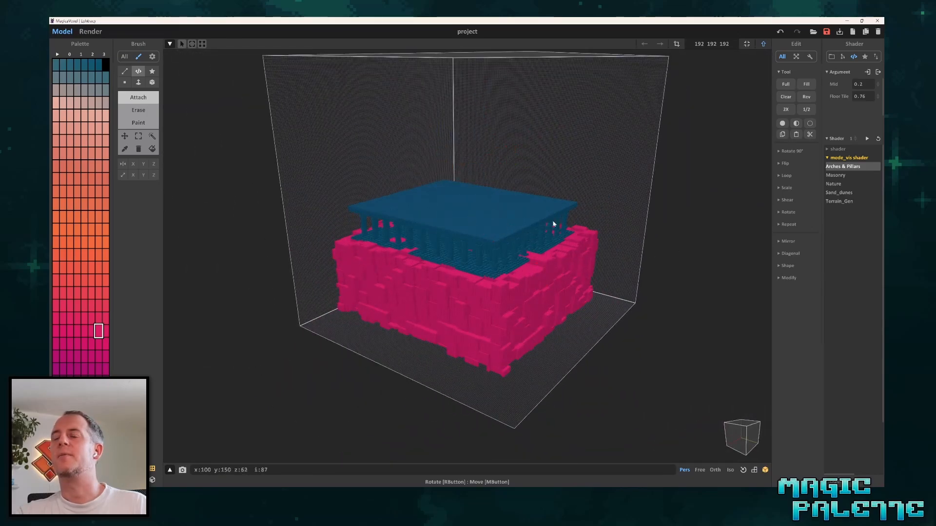
{"action": "right_click_drag", "start_coordinate": [643, 250], "coordinate": [679, 234]}
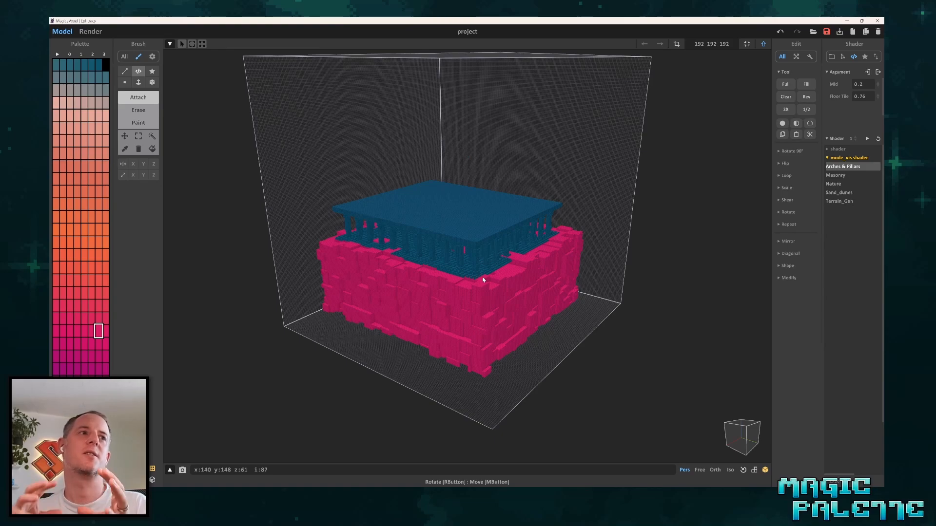
Examine the pillars and tiled floor up close and preview the hall as a render from near and far.
{"action": "scroll", "coordinate": [482, 251], "scroll_direction": "up", "scroll_amount": 6}
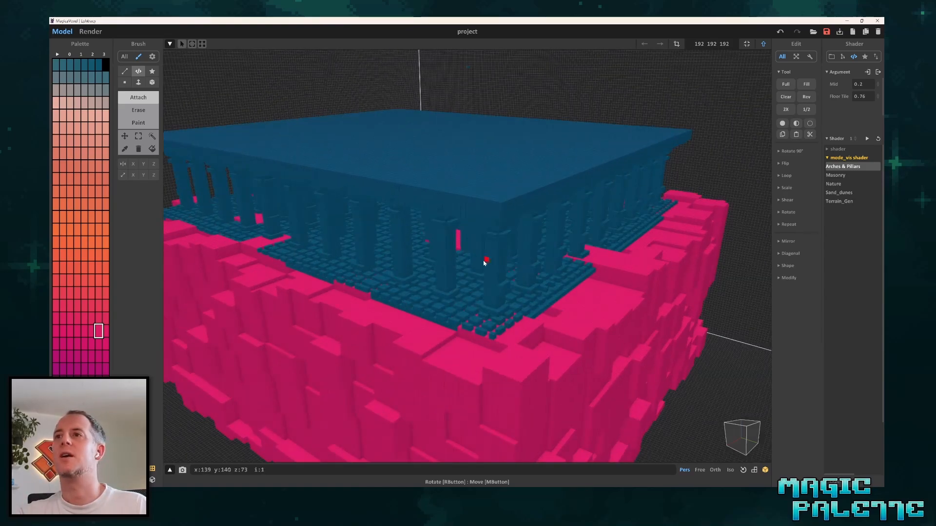
{"action": "right_click_drag", "start_coordinate": [448, 265], "coordinate": [470, 254]}
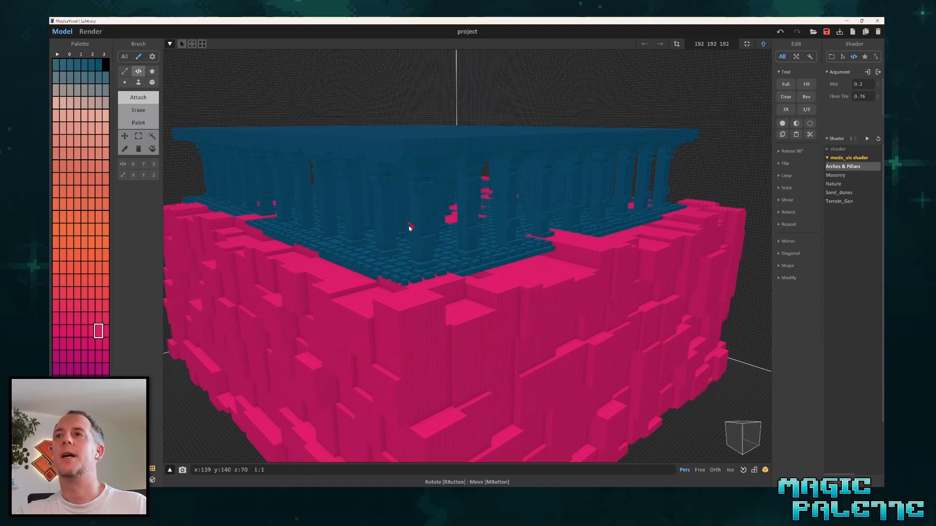
{"action": "scroll", "coordinate": [439, 238], "scroll_direction": "up", "scroll_amount": 4}
{"action": "scroll", "coordinate": [439, 239], "scroll_direction": "down", "scroll_amount": 3}
{"action": "mouse_move", "coordinate": [439, 238]}
{"action": "right_mouse_down"}
{"action": "mouse_move", "coordinate": [441, 253]}
{"action": "mouse_move", "coordinate": [449, 233]}
{"action": "mouse_move", "coordinate": [302, 253]}
{"action": "mouse_move", "coordinate": [359, 262]}
{"action": "mouse_move", "coordinate": [456, 252]}
{"action": "right_mouse_up"}
{"action": "left_click", "coordinate": [88, 31]}
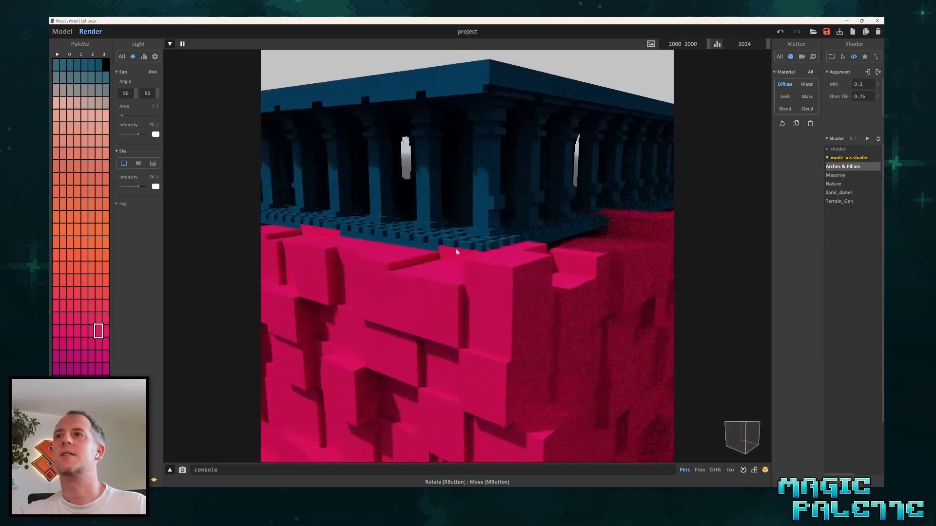
{"action": "scroll", "coordinate": [438, 248], "scroll_direction": "up", "scroll_amount": 4}
{"action": "middle_click_drag", "start_coordinate": [393, 227], "coordinate": [437, 248]}
{"action": "scroll", "coordinate": [413, 248], "scroll_direction": "down", "scroll_amount": 6}
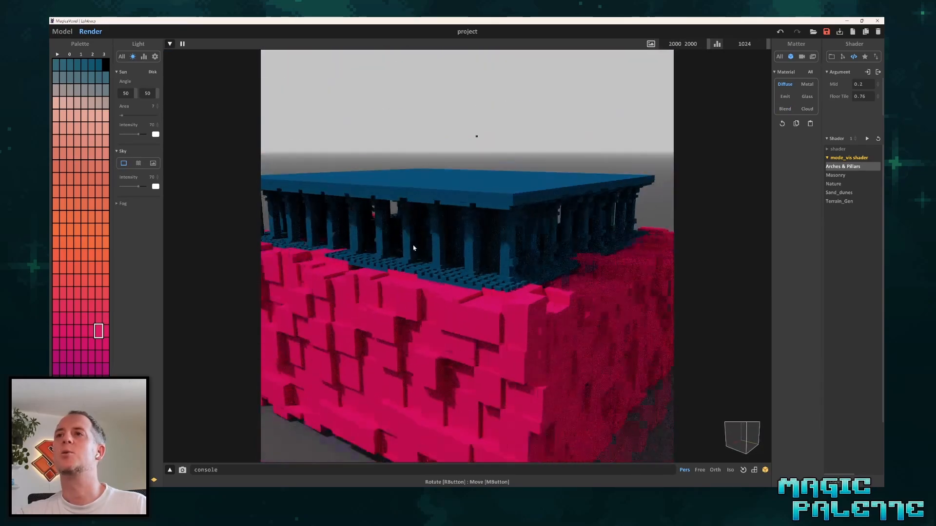
{"action": "mouse_move", "coordinate": [413, 248]}
{"action": "right_mouse_down"}
{"action": "mouse_move", "coordinate": [424, 253]}
{"action": "mouse_move", "coordinate": [353, 255]}
{"action": "mouse_move", "coordinate": [522, 255]}
{"action": "right_mouse_up"}
{"action": "scroll", "coordinate": [447, 241], "scroll_direction": "down", "scroll_amount": 2}
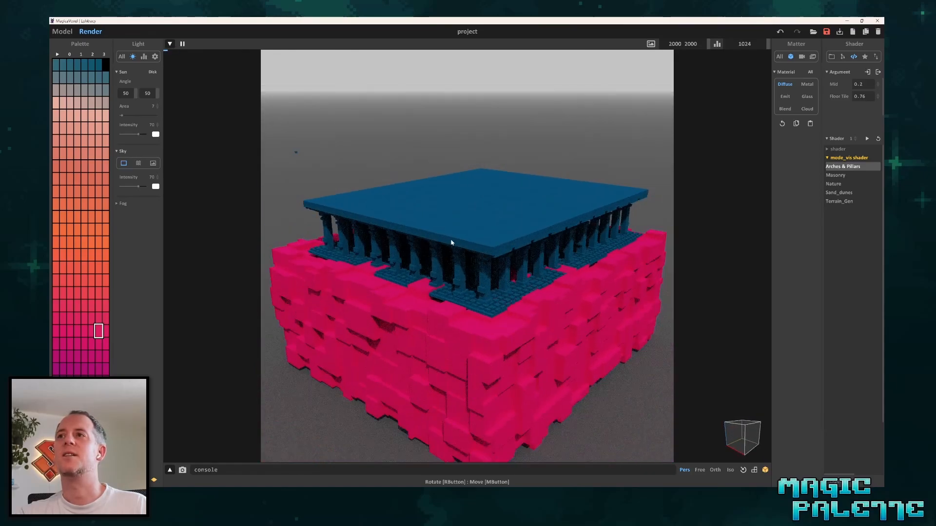
Return to model editing, select the roof's flat top layer with Region Select and delete it.
{"action": "left_click", "coordinate": [62, 31]}
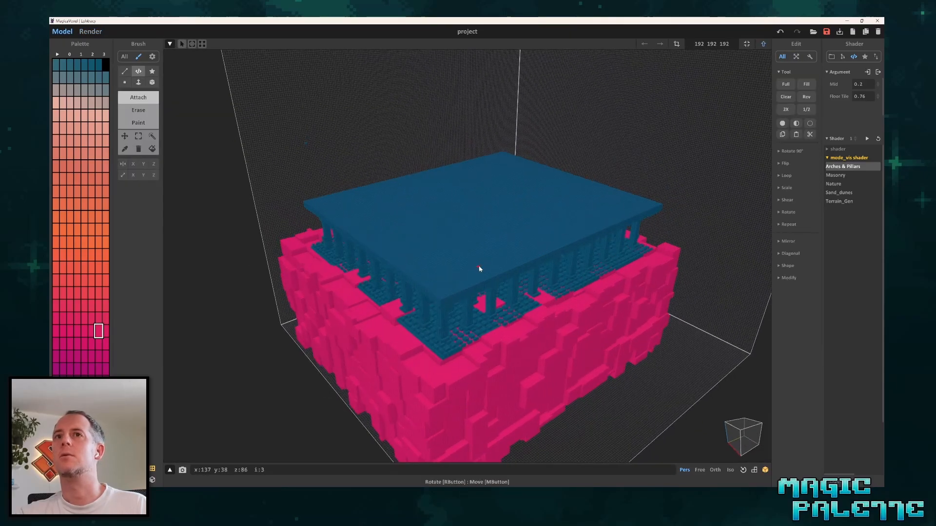
{"action": "left_click", "coordinate": [152, 136]}
{"action": "left_click", "coordinate": [457, 236]}
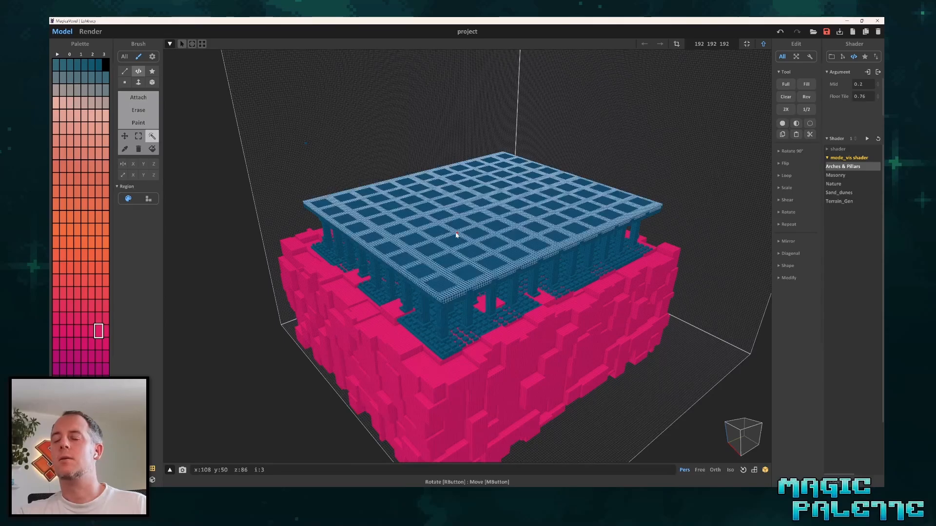
{"action": "scroll", "coordinate": [460, 307], "scroll_direction": "up", "scroll_amount": 3}
{"action": "right_click_drag", "start_coordinate": [449, 280], "coordinate": [445, 286]}
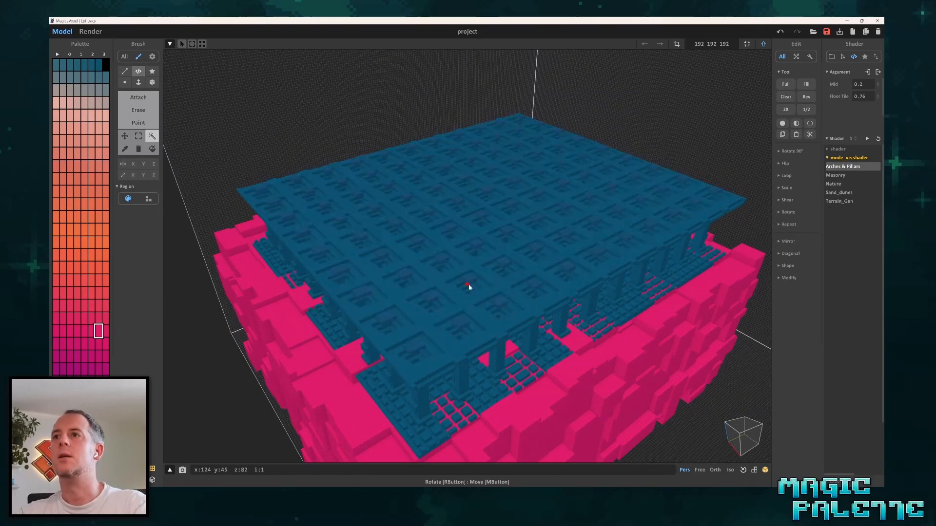
Try deleting the whole remaining blue structure and undo the deletion.
{"action": "key", "text": "Delete"}
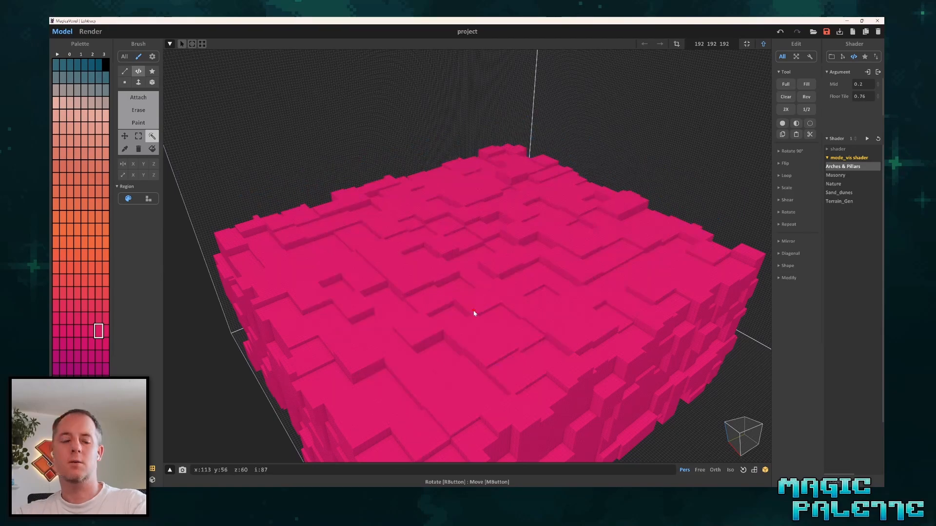
{"action": "key", "text": "ctrl+z"}
{"action": "scroll", "coordinate": [514, 304], "scroll_direction": "up", "scroll_amount": 3}
{"action": "scroll", "coordinate": [514, 304], "scroll_direction": "down", "scroll_amount": 4}
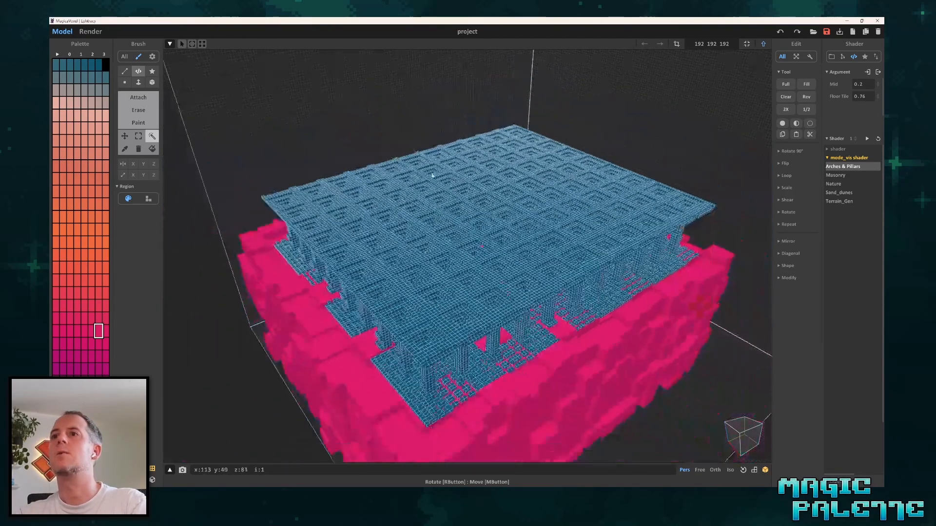
In an orthographic side view, box-select the roof along the full width of the hall and delete it, leaving the pillars.
{"action": "right_click_drag", "start_coordinate": [387, 127], "coordinate": [441, 171]}
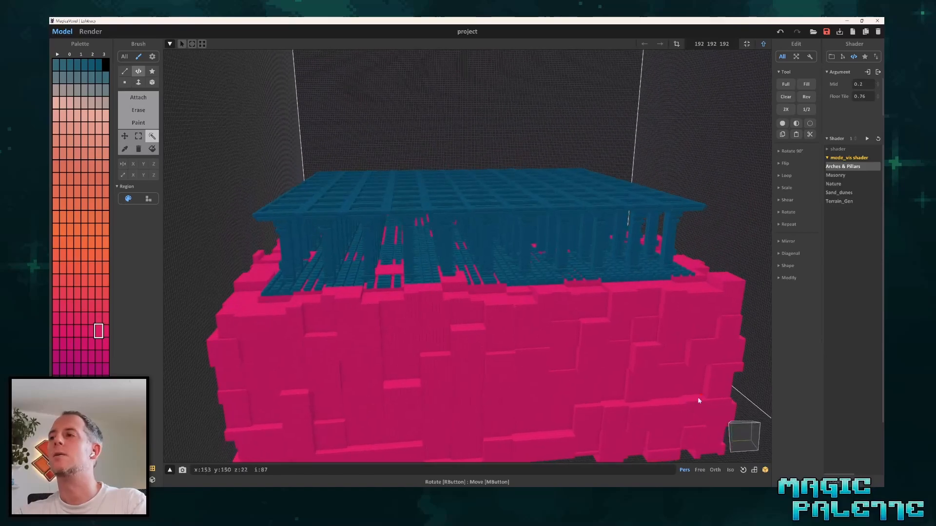
{"action": "left_click", "coordinate": [715, 470]}
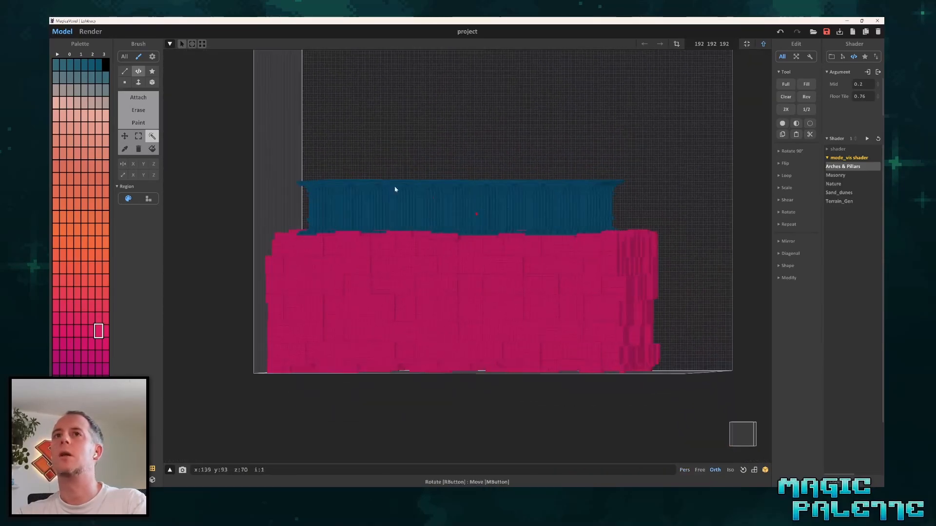
{"action": "left_click", "coordinate": [139, 136]}
{"action": "left_click", "coordinate": [751, 435]}
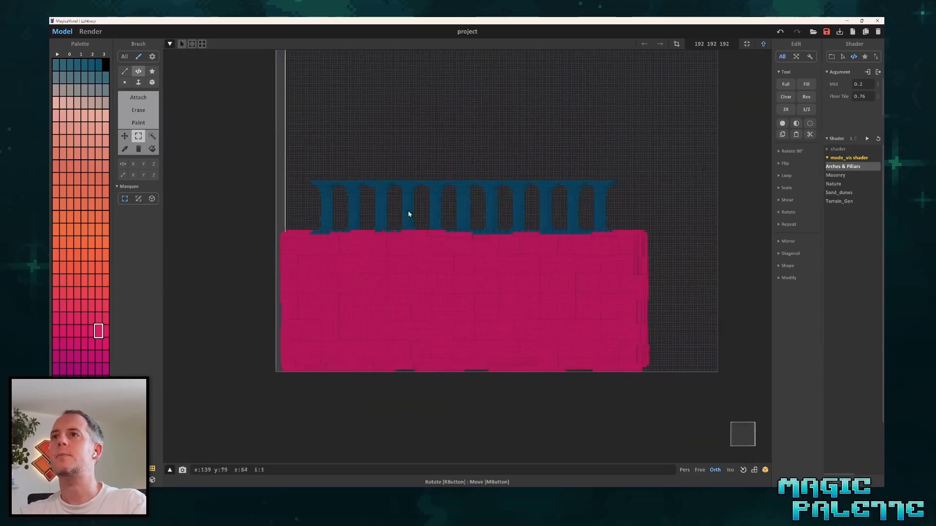
{"action": "left_click_drag", "start_coordinate": [265, 138], "coordinate": [651, 187]}
{"action": "right_click_drag", "start_coordinate": [652, 187], "coordinate": [520, 324]}
{"action": "scroll", "coordinate": [533, 300], "scroll_direction": "up", "scroll_amount": 5}
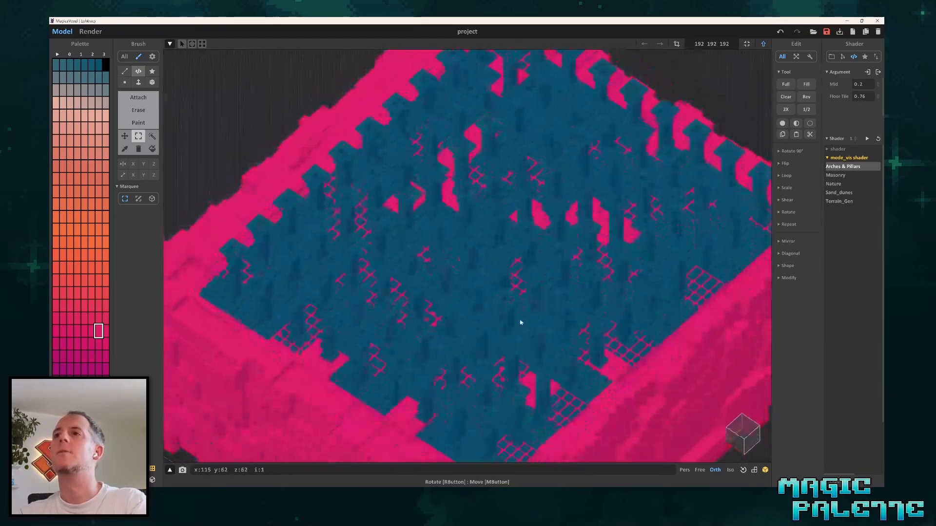
{"action": "scroll", "coordinate": [520, 323], "scroll_direction": "down", "scroll_amount": 5}
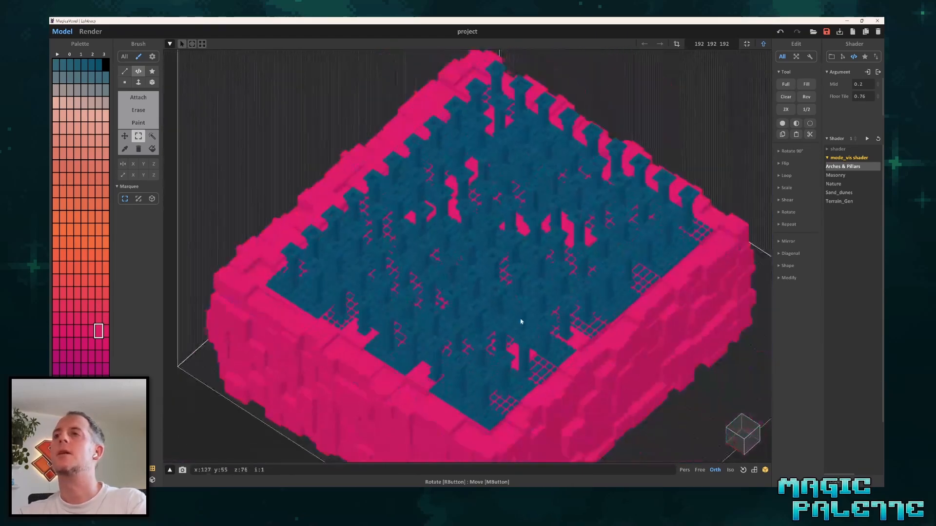
Restore the perspective view and render the freestanding pillars on the block from several angles.
{"action": "left_click", "coordinate": [684, 470]}
{"action": "scroll", "coordinate": [512, 286], "scroll_direction": "down", "scroll_amount": 2}
{"action": "right_click_drag", "start_coordinate": [514, 288], "coordinate": [513, 275]}
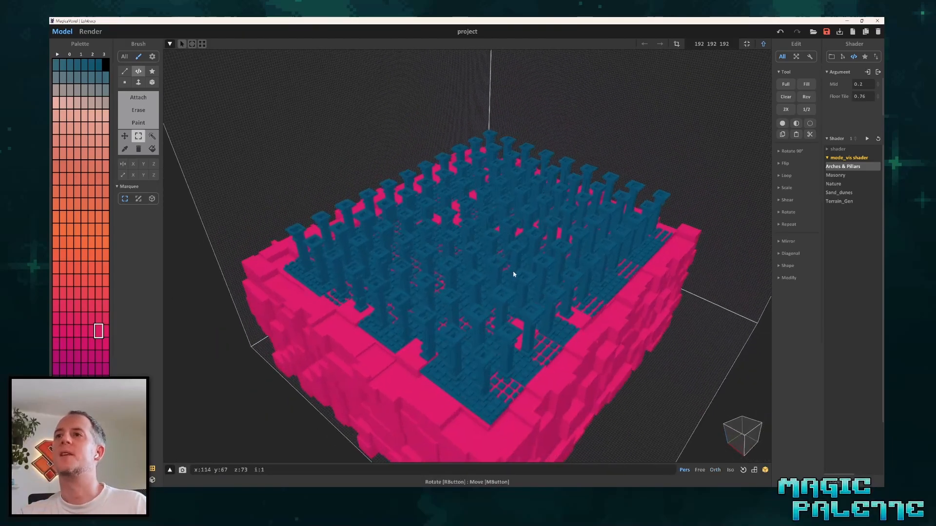
{"action": "left_click", "coordinate": [91, 32]}
{"action": "middle_click_drag", "start_coordinate": [563, 279], "coordinate": [552, 264]}
{"action": "scroll", "coordinate": [552, 264], "scroll_direction": "down", "scroll_amount": 3}
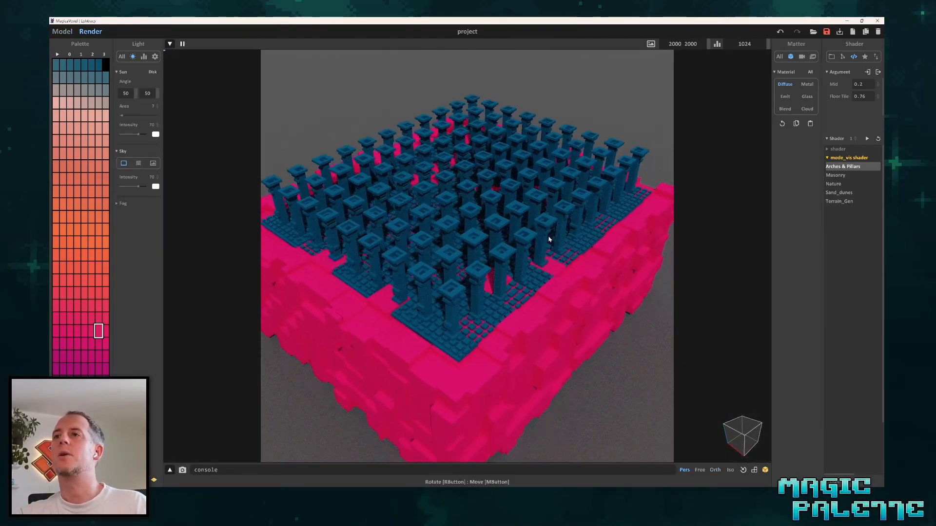
{"action": "right_click_drag", "start_coordinate": [553, 264], "coordinate": [422, 244]}
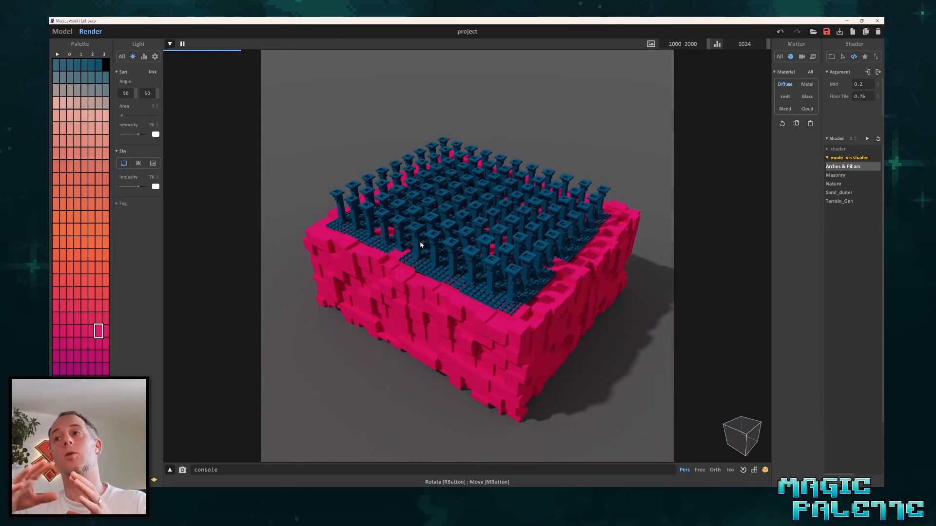
Return to model editing, go back to the main shader list and delete all voxels of the model.
{"action": "left_click", "coordinate": [59, 33]}
{"action": "right_click_drag", "start_coordinate": [372, 192], "coordinate": [693, 326]}
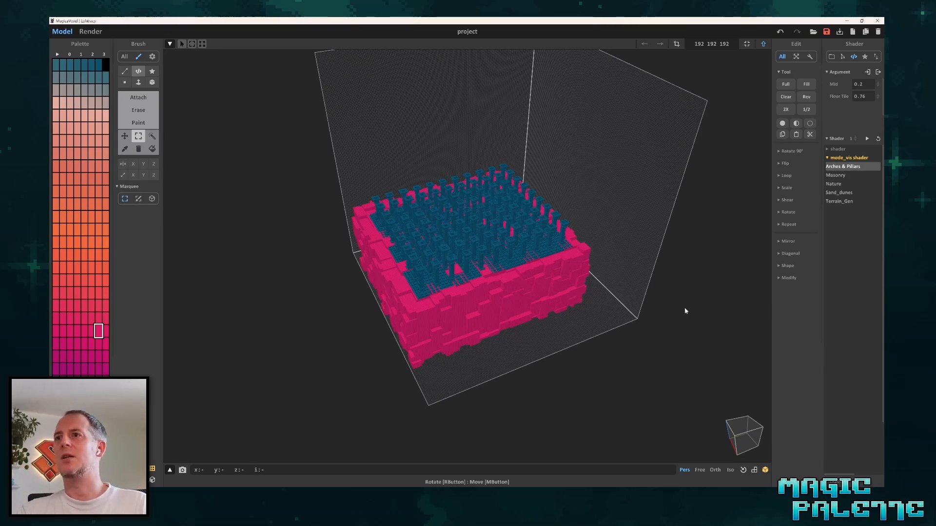
{"action": "left_click", "coordinate": [829, 159]}
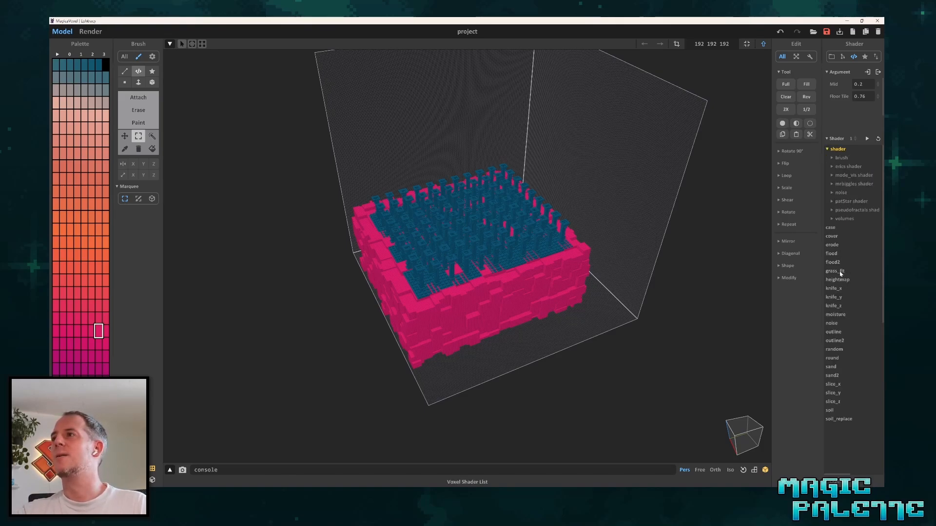
{"action": "right_click_drag", "start_coordinate": [707, 346], "coordinate": [441, 241]}
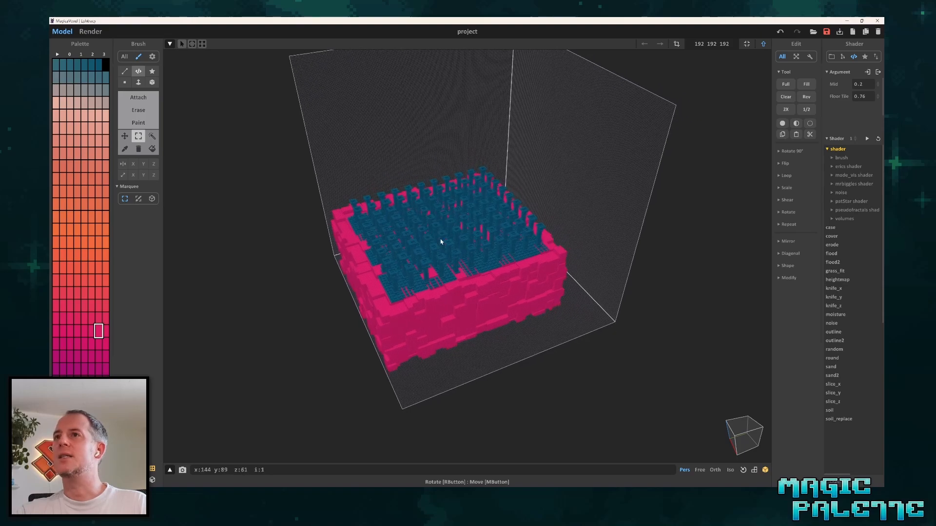
{"action": "key", "text": "Delete"}
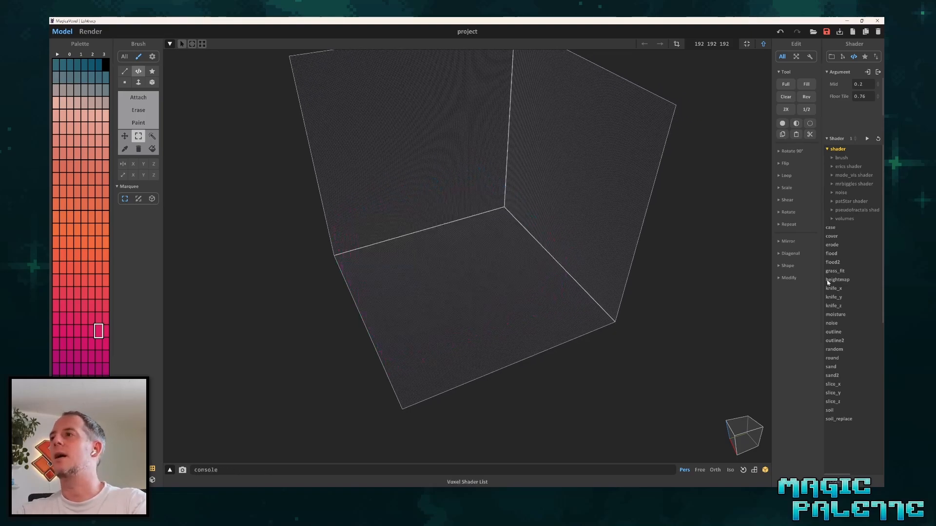
Choose the cave shader from the erics shader folder, attach a large cave block in the empty volume and stretch it towards the volume's edge.
{"action": "left_click", "coordinate": [832, 169]}
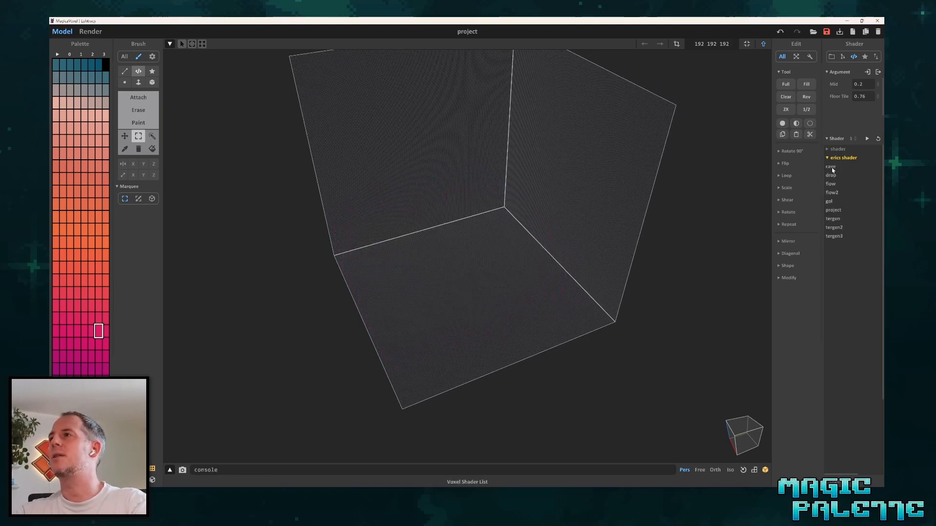
{"action": "left_click", "coordinate": [830, 166]}
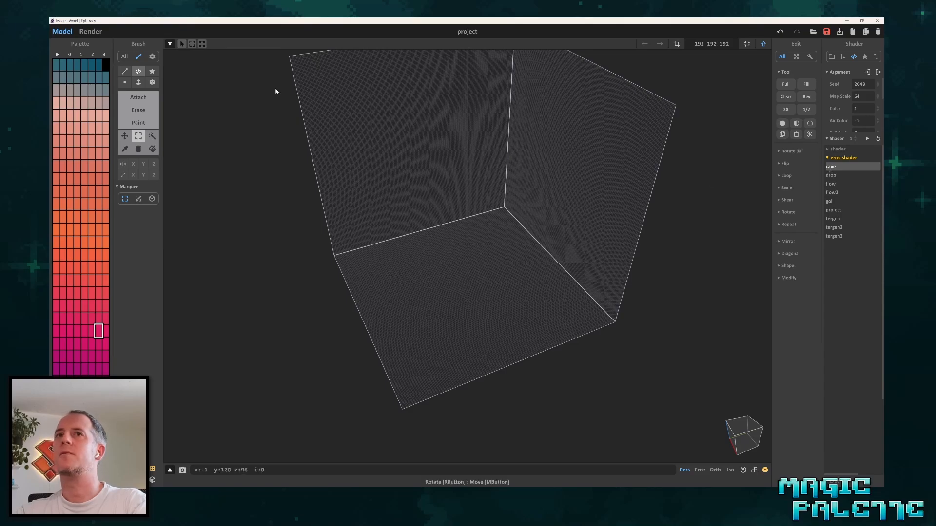
{"action": "mouse_move", "coordinate": [341, 70]}
{"action": "left_mouse_down"}
{"action": "mouse_move", "coordinate": [560, 345]}
{"action": "mouse_move", "coordinate": [551, 323]}
{"action": "left_mouse_up"}
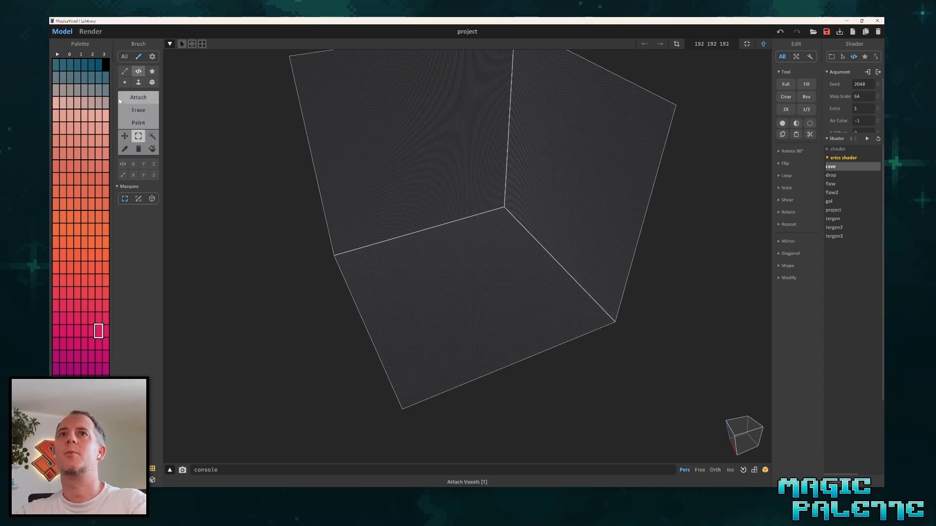
{"action": "left_click", "coordinate": [142, 123]}
{"action": "left_click", "coordinate": [143, 98]}
{"action": "left_click_drag", "start_coordinate": [398, 104], "coordinate": [674, 360]}
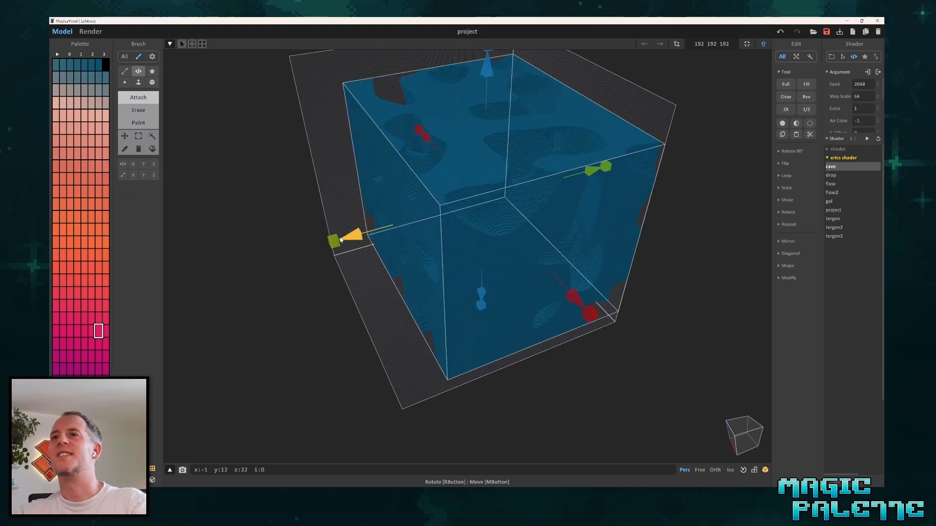
{"action": "left_click_drag", "start_coordinate": [335, 241], "coordinate": [265, 266]}
{"action": "right_click_drag", "start_coordinate": [493, 257], "coordinate": [334, 282]}
{"action": "right_click_drag", "start_coordinate": [614, 232], "coordinate": [522, 213]}
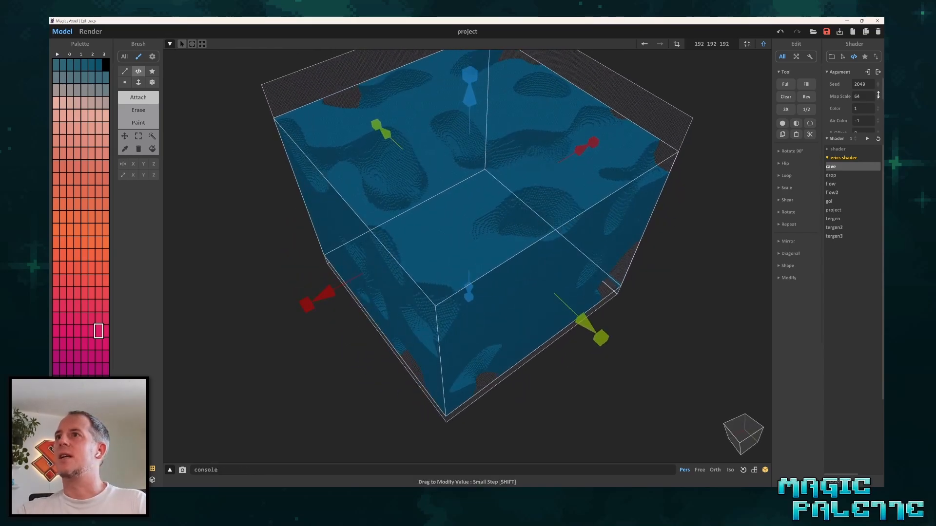
Set the cave shader's Map Scale to 40 and inspect the cave openings in the block.
{"action": "left_click_drag", "start_coordinate": [878, 96], "coordinate": [878, 146]}
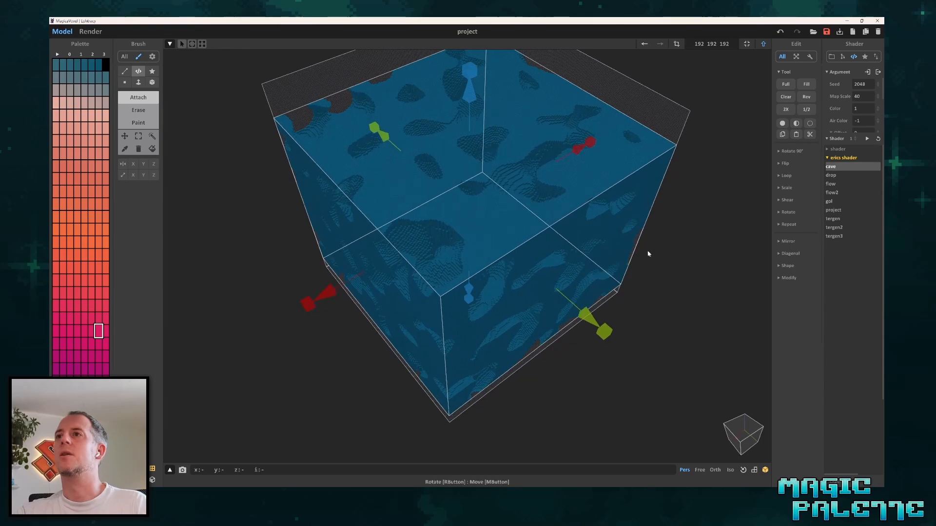
{"action": "right_click_drag", "start_coordinate": [648, 253], "coordinate": [598, 298]}
{"action": "scroll", "coordinate": [434, 235], "scroll_direction": "up", "scroll_amount": 5}
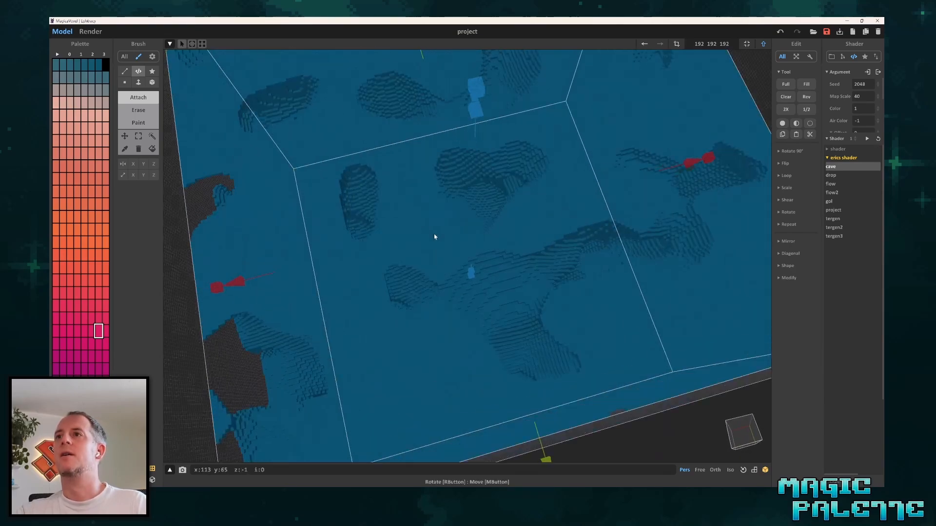
{"action": "middle_click_drag", "start_coordinate": [480, 217], "coordinate": [466, 269]}
{"action": "scroll", "coordinate": [467, 266], "scroll_direction": "down", "scroll_amount": 6}
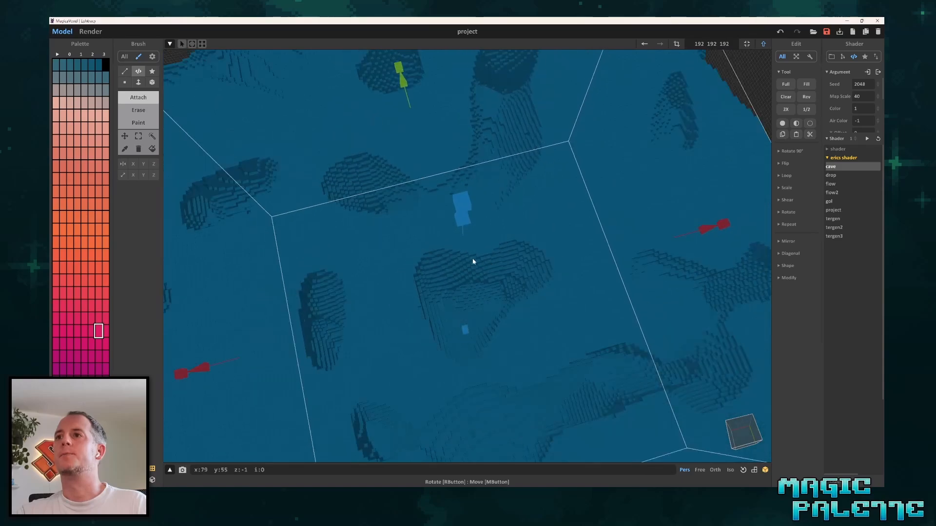
{"action": "right_click_drag", "start_coordinate": [472, 261], "coordinate": [496, 221]}
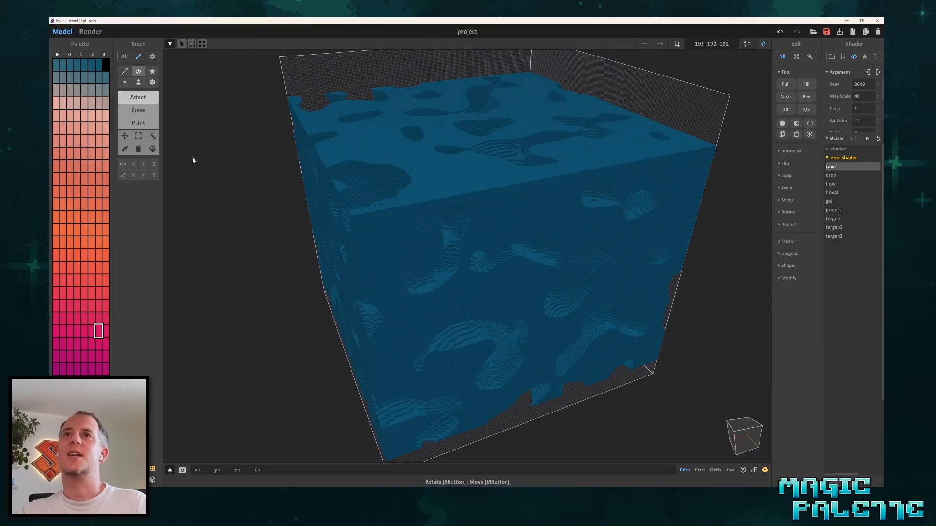
Recolour the whole cave block with Region Replace, trying salmon pink before settling on red.
{"action": "left_click", "coordinate": [91, 153]}
{"action": "left_click", "coordinate": [152, 149]}
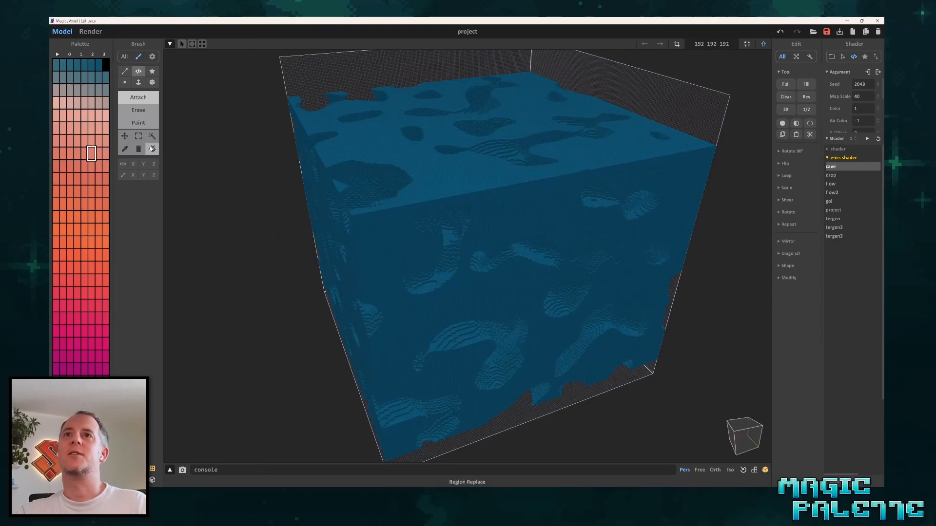
{"action": "left_click", "coordinate": [409, 251]}
{"action": "mouse_move", "coordinate": [409, 250]}
{"action": "right_mouse_down"}
{"action": "mouse_move", "coordinate": [568, 236]}
{"action": "mouse_move", "coordinate": [507, 238]}
{"action": "right_mouse_up"}
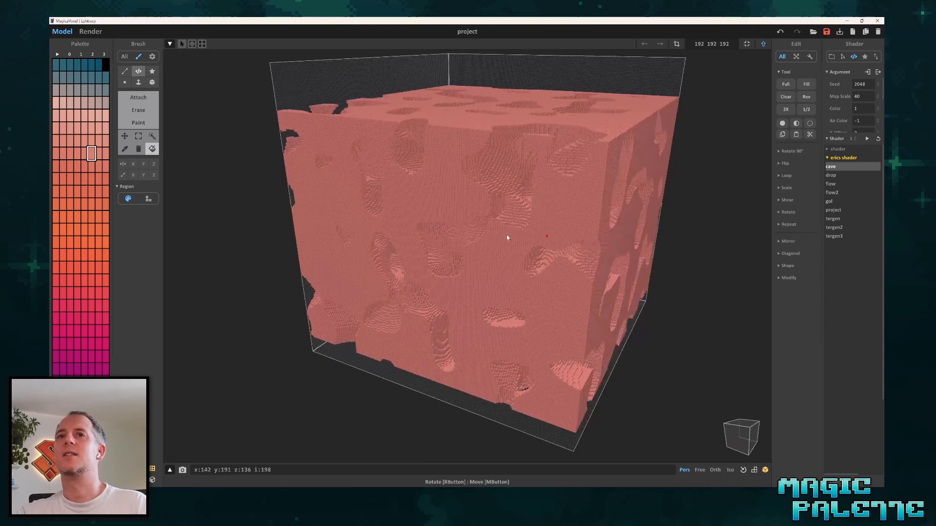
{"action": "left_click", "coordinate": [92, 268]}
{"action": "left_click", "coordinate": [444, 244]}
{"action": "right_click_drag", "start_coordinate": [443, 244], "coordinate": [571, 254]}
{"action": "scroll", "coordinate": [570, 255], "scroll_direction": "down", "scroll_amount": 1}
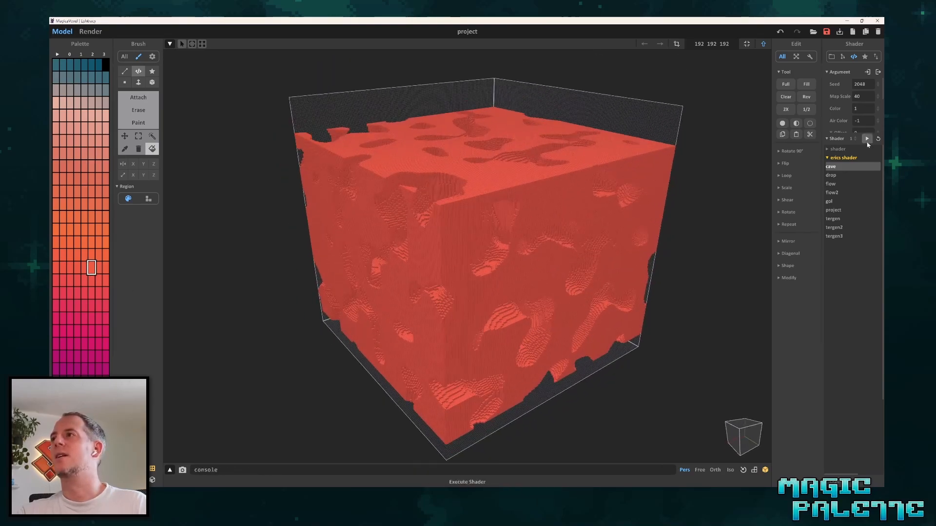
Return to the main shader list and run the flood shader with purple at Height 120 on the cave block.
{"action": "left_click", "coordinate": [829, 150]}
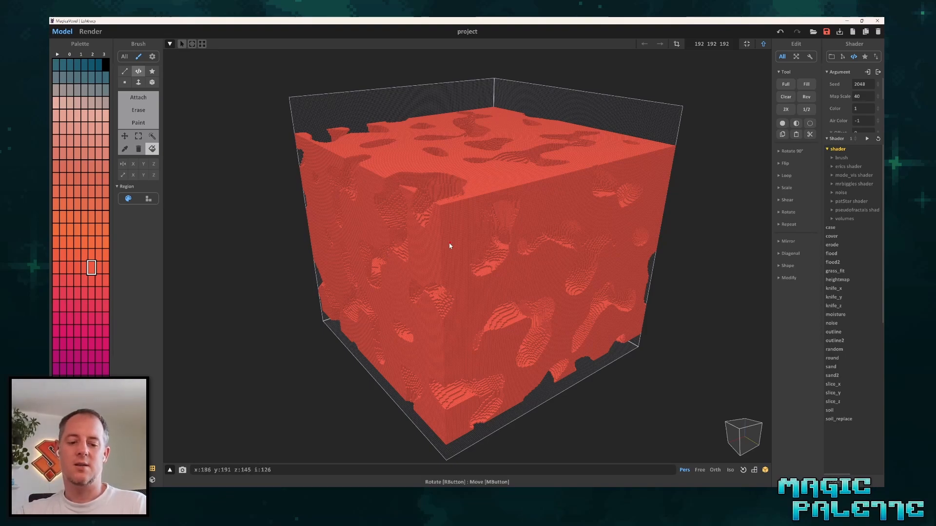
{"action": "key", "text": "b"}
{"action": "right_click_drag", "start_coordinate": [450, 246], "coordinate": [566, 242]}
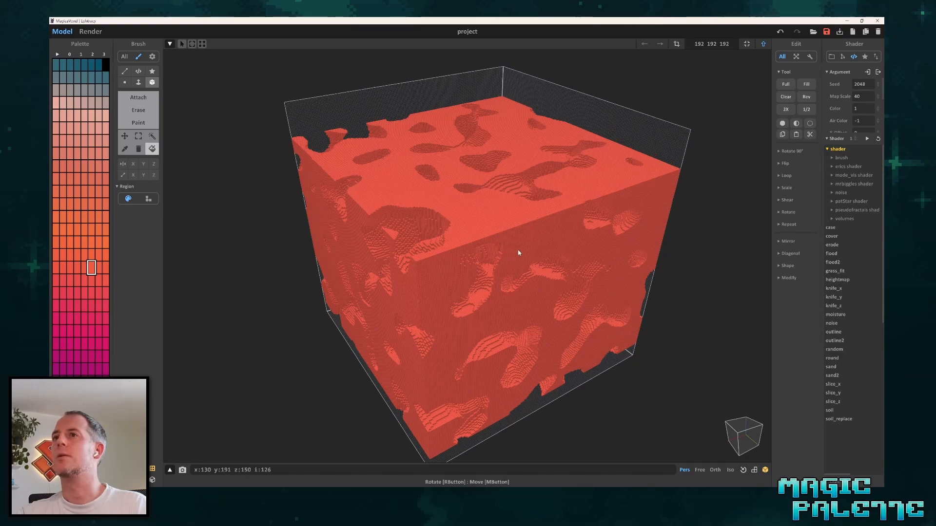
{"action": "right_click_drag", "start_coordinate": [487, 253], "coordinate": [478, 265]}
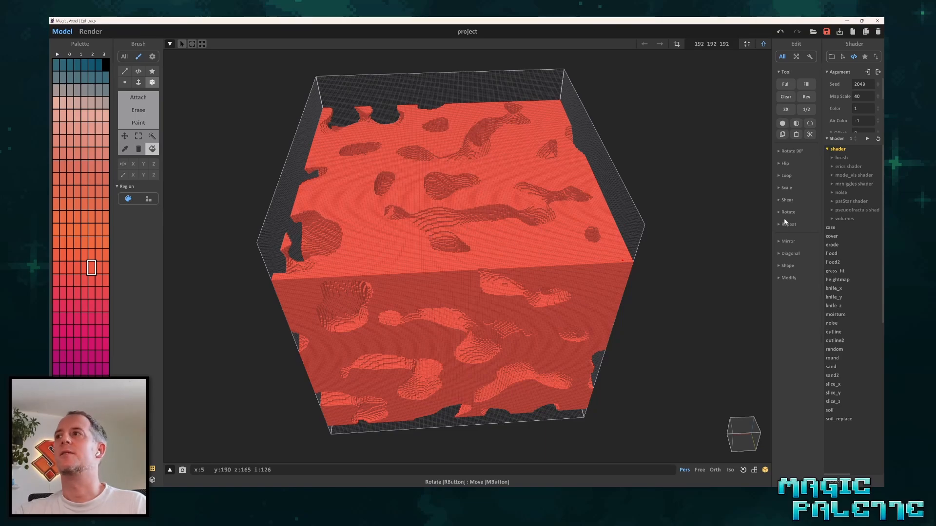
{"action": "left_click", "coordinate": [836, 246]}
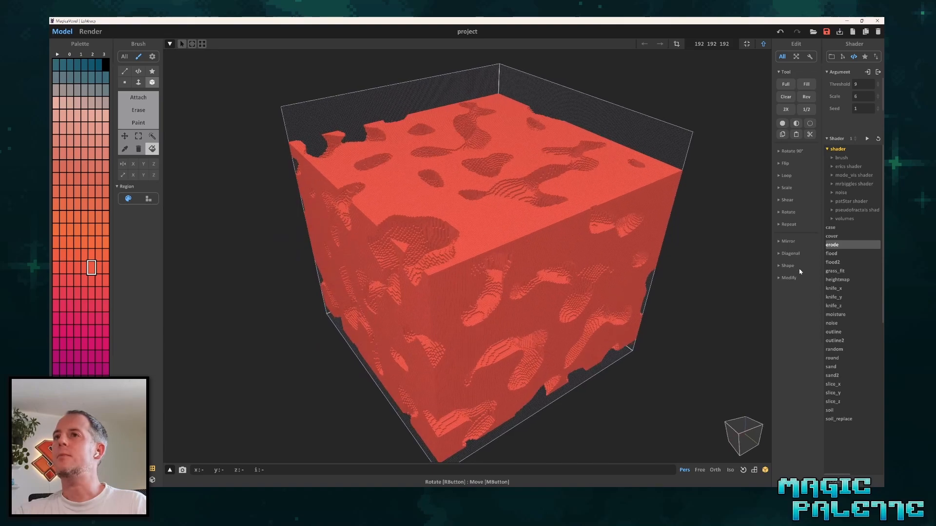
{"action": "left_click", "coordinate": [831, 253]}
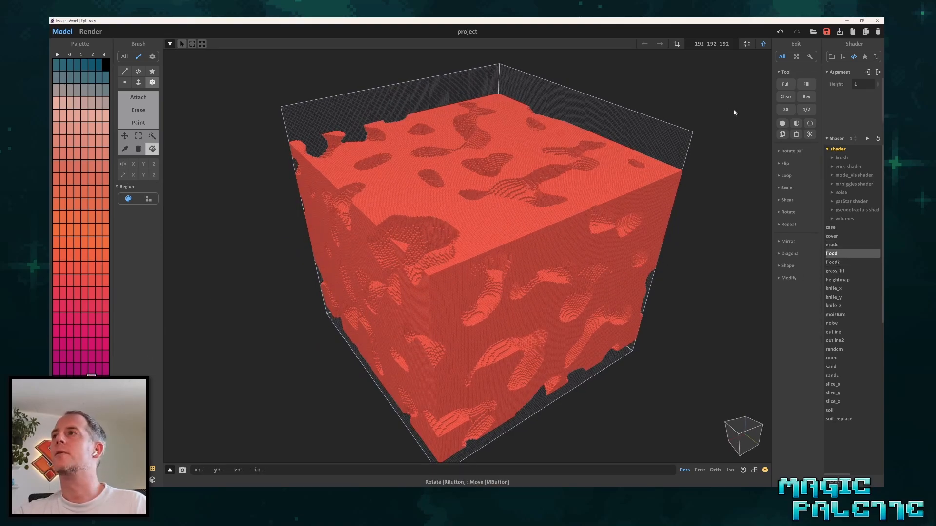
{"action": "left_click", "coordinate": [857, 85]}
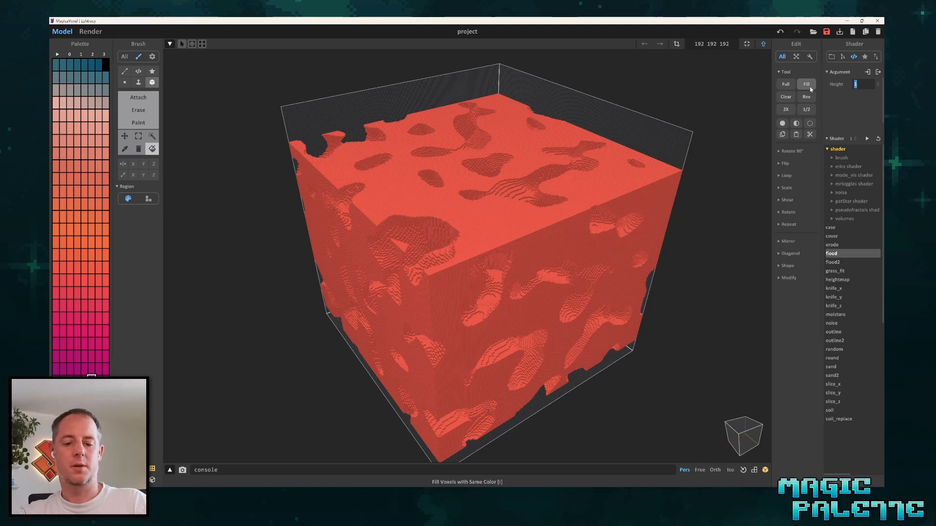
{"action": "type", "text": "20"}
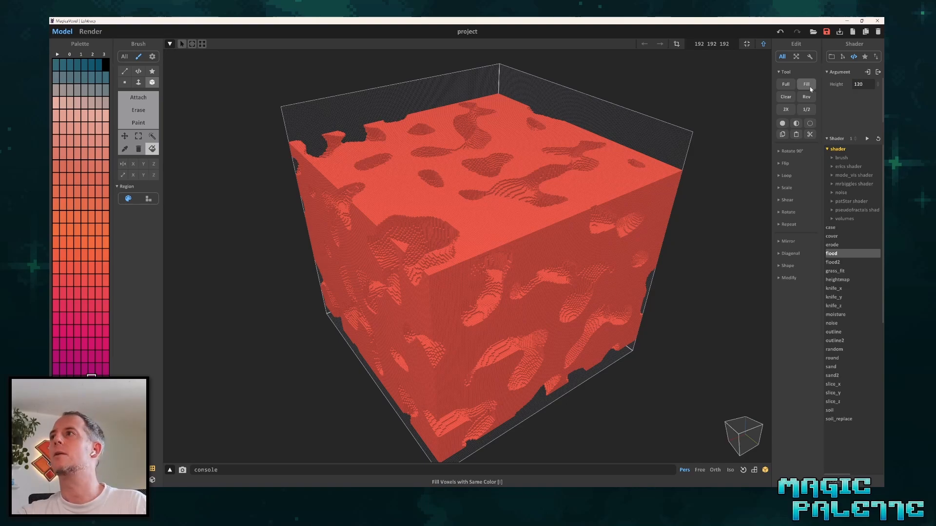
{"action": "left_click", "coordinate": [808, 86]}
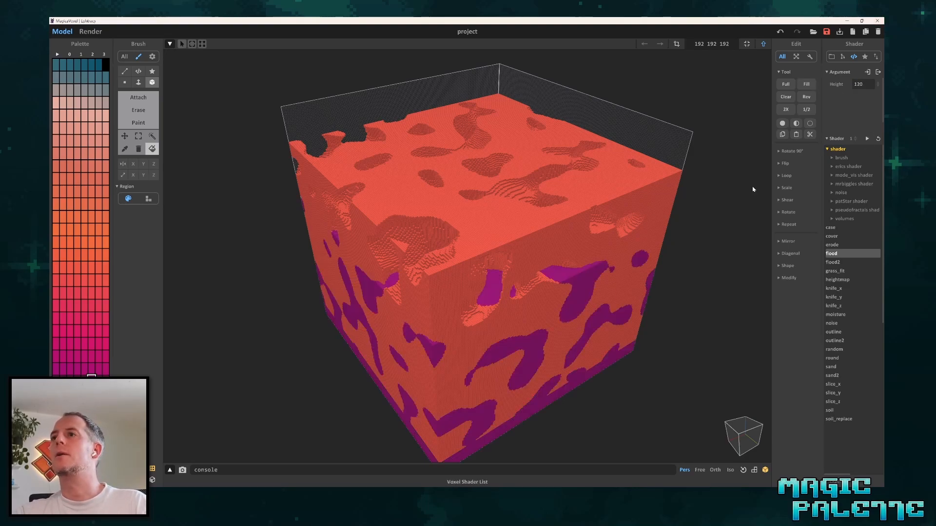
Examine how the purple flood fills the cave openings from several angles and distances.
{"action": "right_click_drag", "start_coordinate": [753, 189], "coordinate": [511, 293]}
{"action": "scroll", "coordinate": [533, 255], "scroll_direction": "up", "scroll_amount": 5}
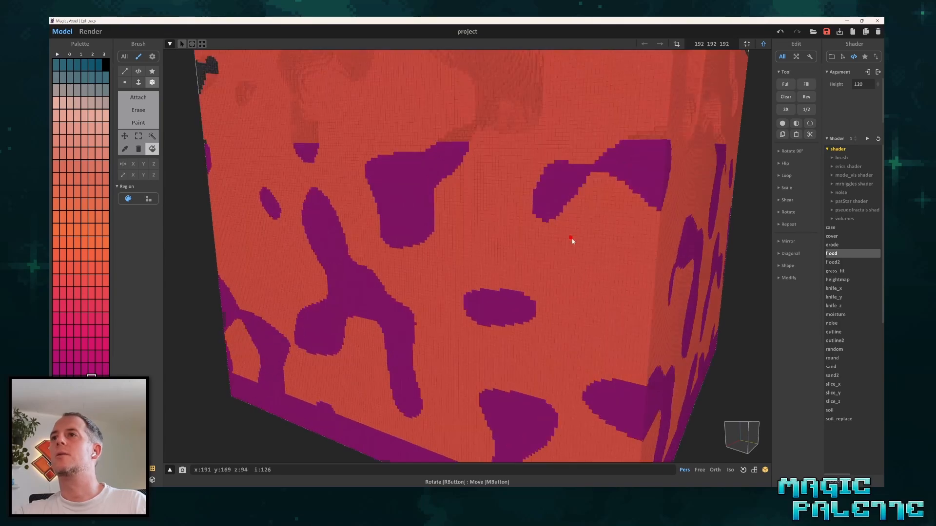
{"action": "right_click_drag", "start_coordinate": [572, 241], "coordinate": [514, 258]}
{"action": "scroll", "coordinate": [545, 268], "scroll_direction": "up", "scroll_amount": 3}
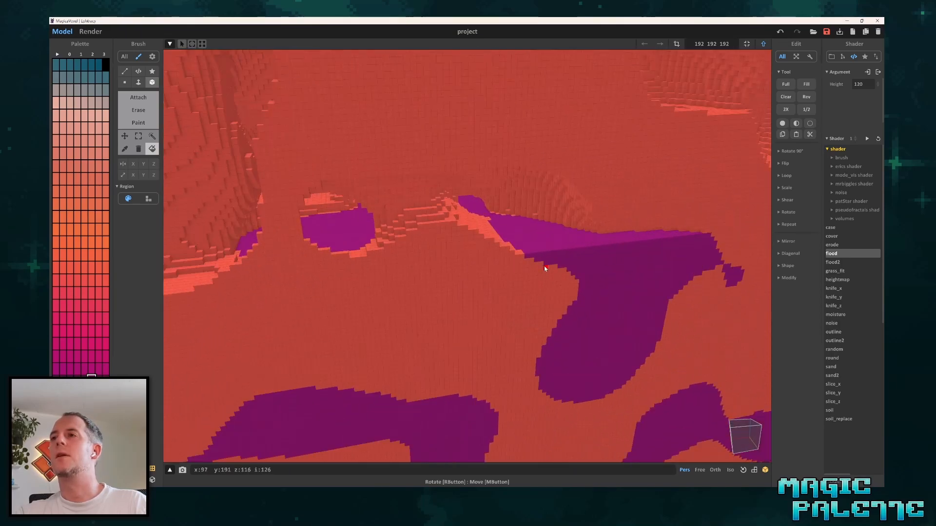
{"action": "scroll", "coordinate": [546, 251], "scroll_direction": "down", "scroll_amount": 5}
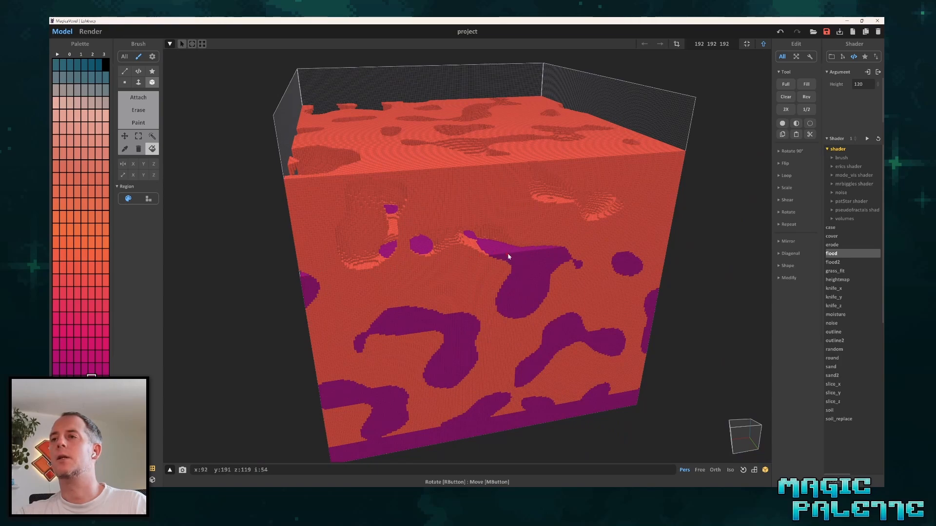
{"action": "scroll", "coordinate": [511, 256], "scroll_direction": "up", "scroll_amount": 6}
{"action": "scroll", "coordinate": [560, 254], "scroll_direction": "down", "scroll_amount": 4}
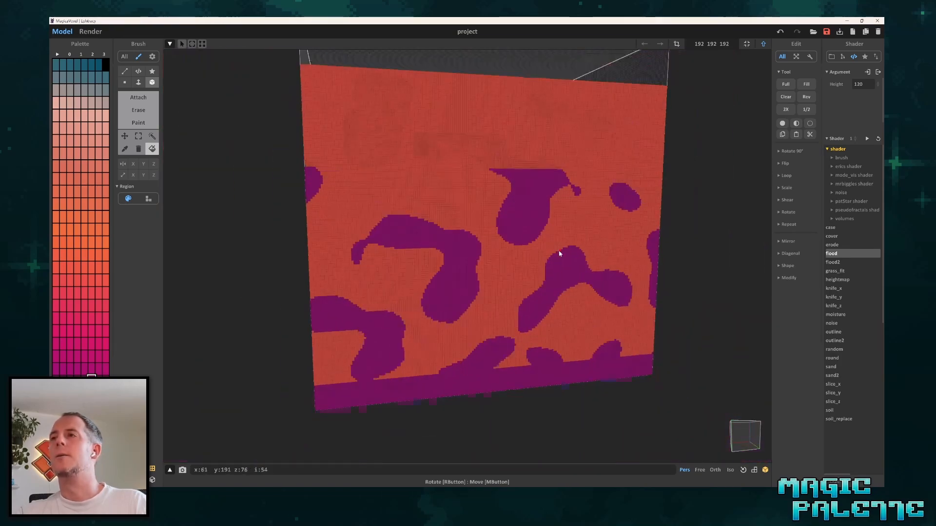
{"action": "scroll", "coordinate": [560, 254], "scroll_direction": "down", "scroll_amount": 5}
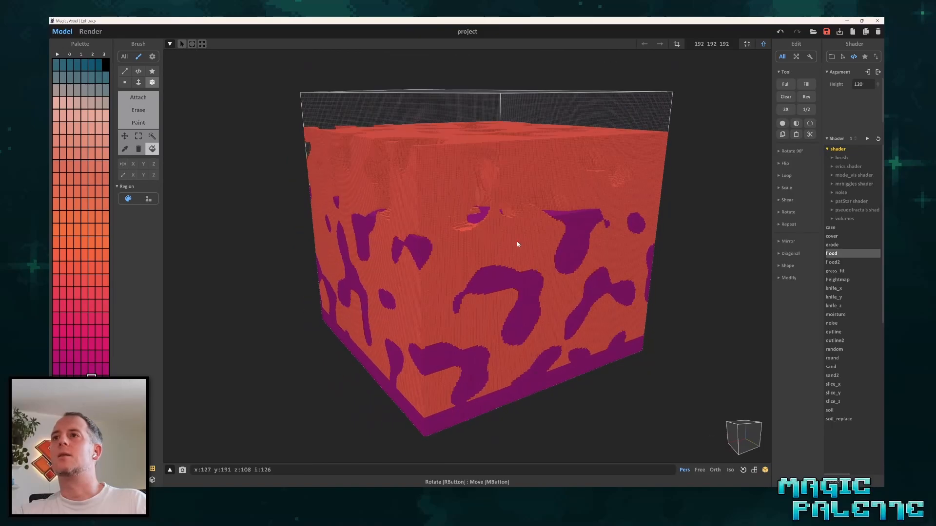
{"action": "scroll", "coordinate": [517, 243], "scroll_direction": "down", "scroll_amount": 1}
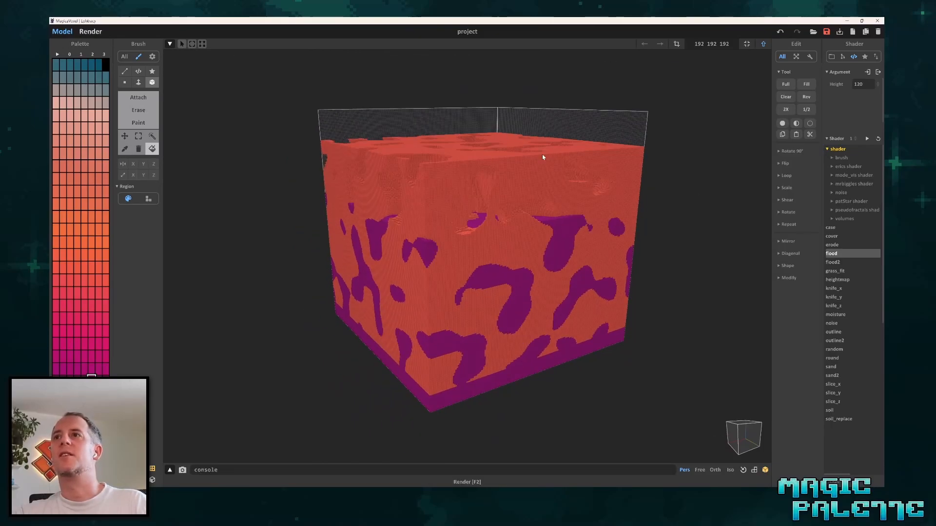
Render the flooded block, set the purple voxels' material to Glass and view the result up close and from above.
{"action": "key", "text": "F2"}
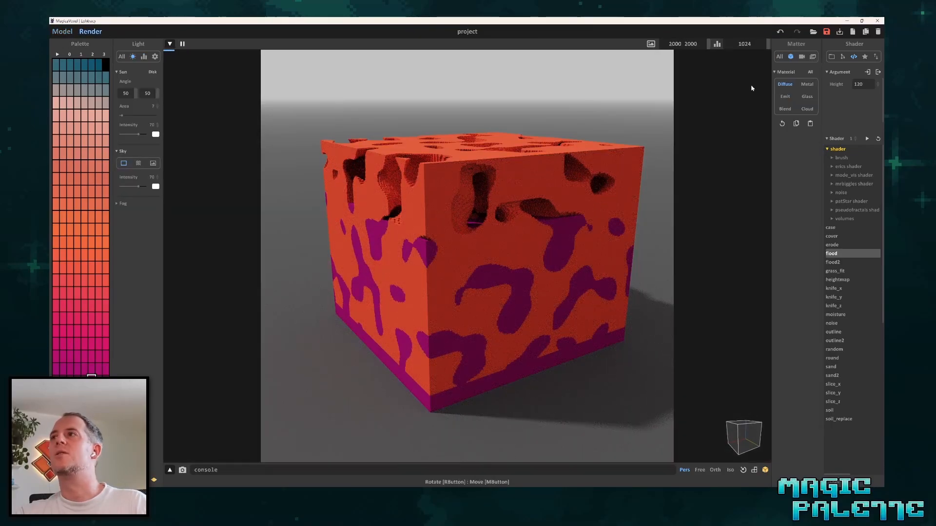
{"action": "left_click", "coordinate": [807, 97]}
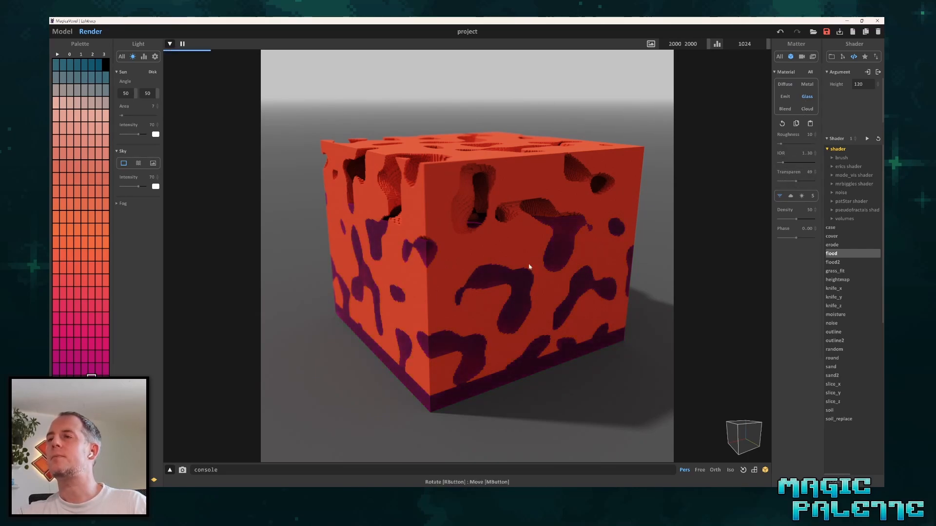
{"action": "scroll", "coordinate": [385, 240], "scroll_direction": "up", "scroll_amount": 6}
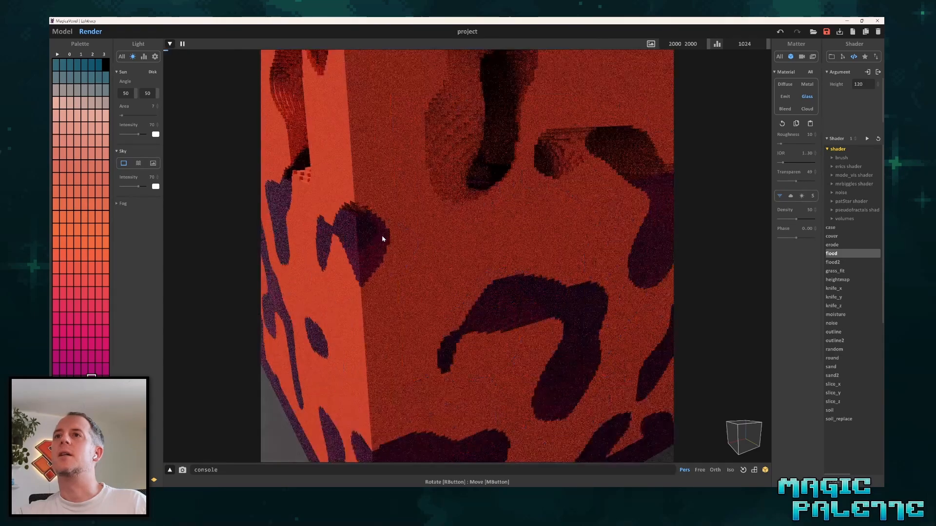
{"action": "mouse_move", "coordinate": [383, 239]}
{"action": "right_mouse_down"}
{"action": "mouse_move", "coordinate": [412, 241]}
{"action": "mouse_move", "coordinate": [391, 239]}
{"action": "right_mouse_up"}
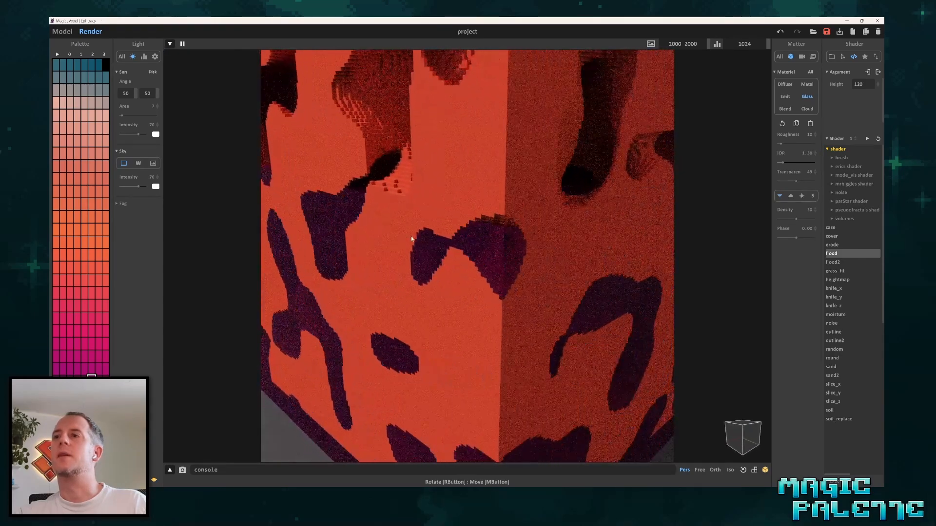
{"action": "scroll", "coordinate": [464, 270], "scroll_direction": "up", "scroll_amount": 3}
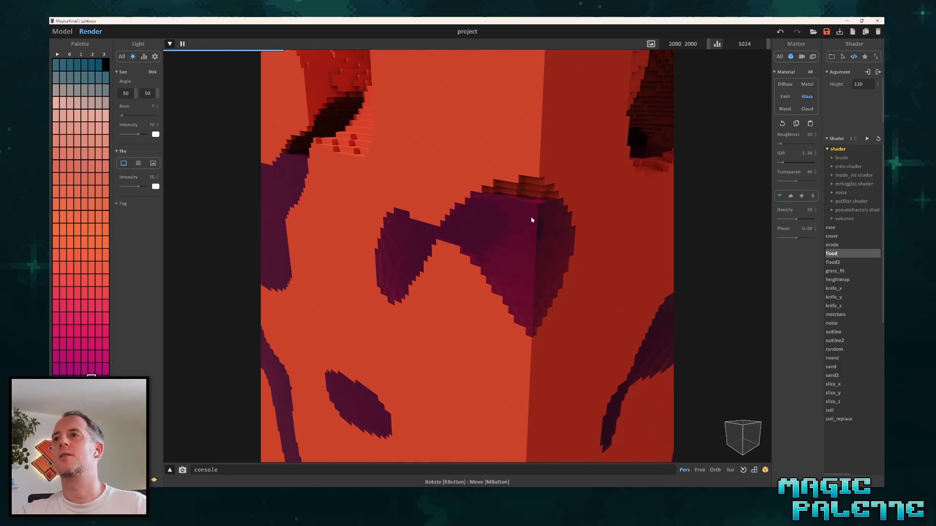
{"action": "scroll", "coordinate": [470, 262], "scroll_direction": "down", "scroll_amount": 5}
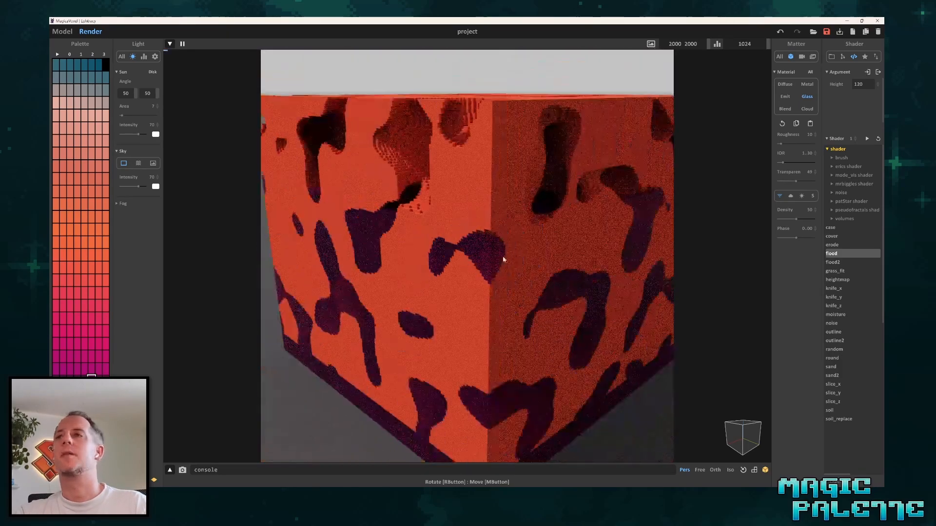
{"action": "right_click_drag", "start_coordinate": [525, 280], "coordinate": [503, 282]}
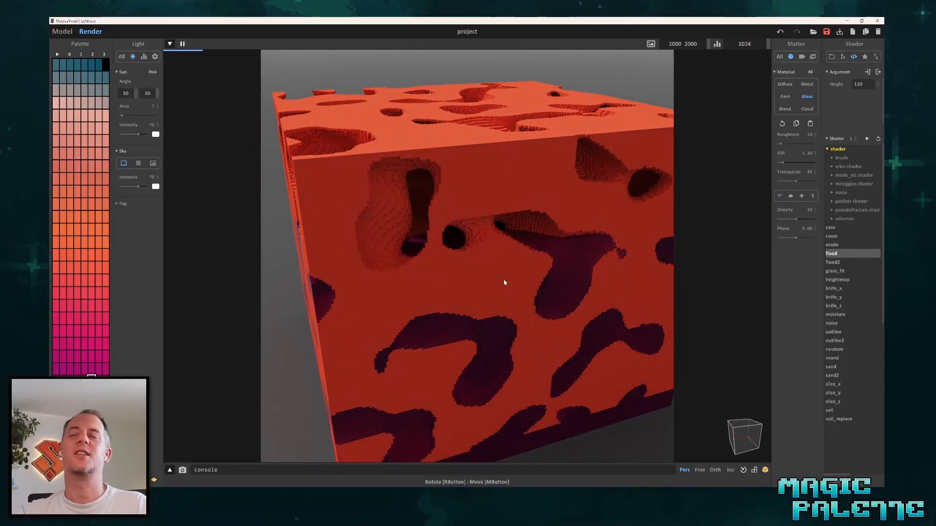
{"action": "scroll", "coordinate": [537, 227], "scroll_direction": "down", "scroll_amount": 4}
{"action": "right_click_drag", "start_coordinate": [536, 228], "coordinate": [463, 287]}
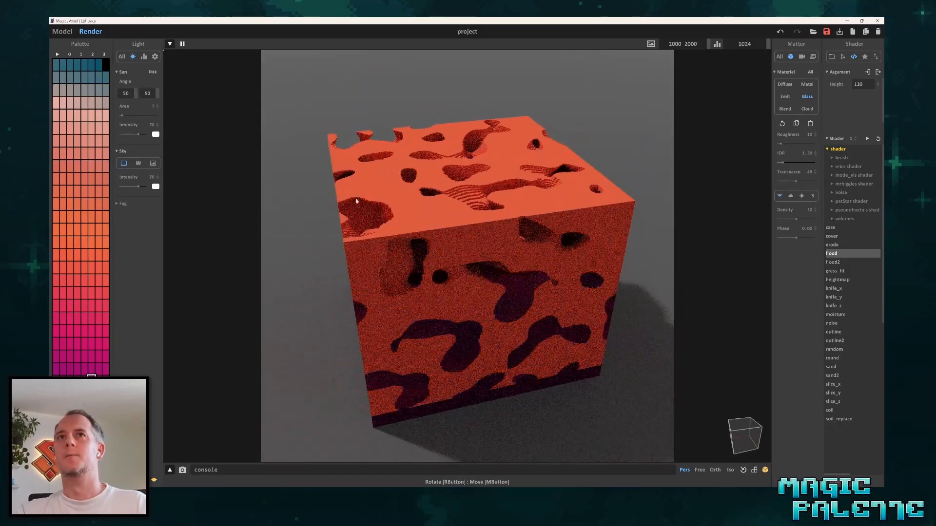
Leave the render, return to model editing and switch to the world editor to view the block as an object.
{"action": "left_click", "coordinate": [63, 31]}
{"action": "scroll", "coordinate": [391, 234], "scroll_direction": "down", "scroll_amount": 3}
{"action": "key", "text": "Tab"}
{"action": "right_click_drag", "start_coordinate": [366, 277], "coordinate": [402, 279]}
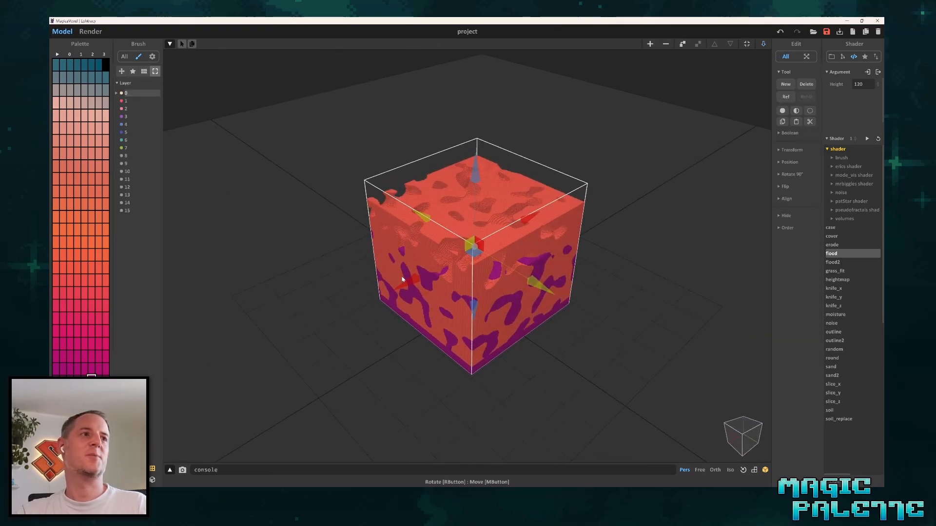